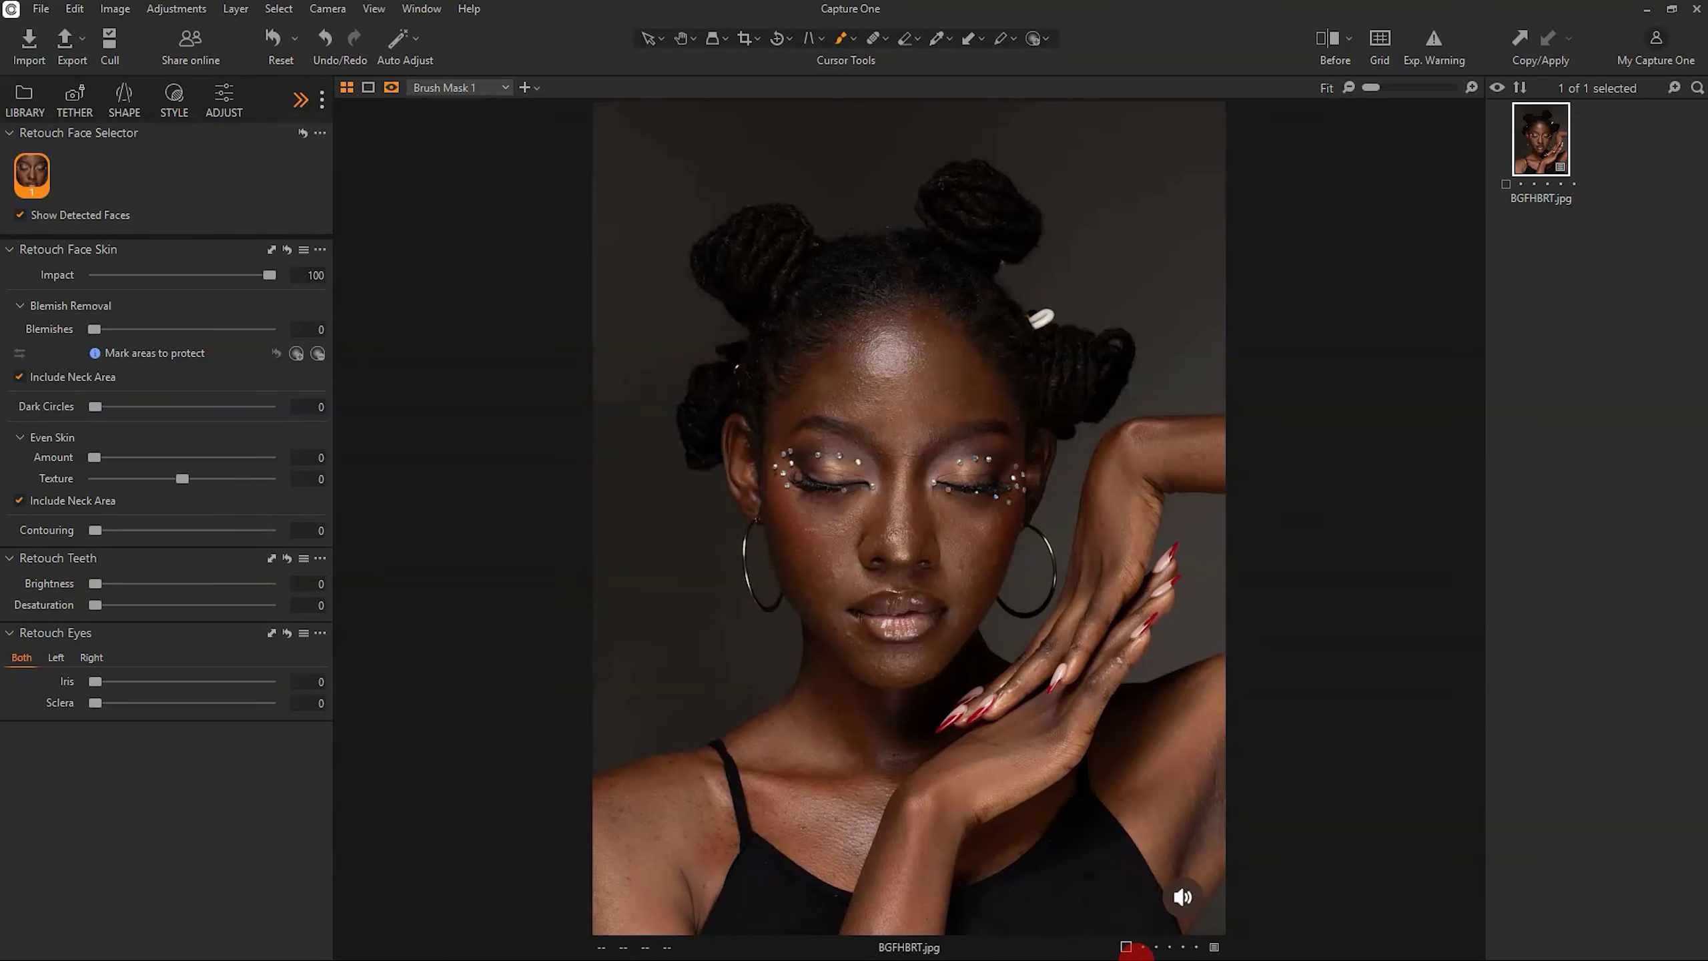
pyautogui.press('super')
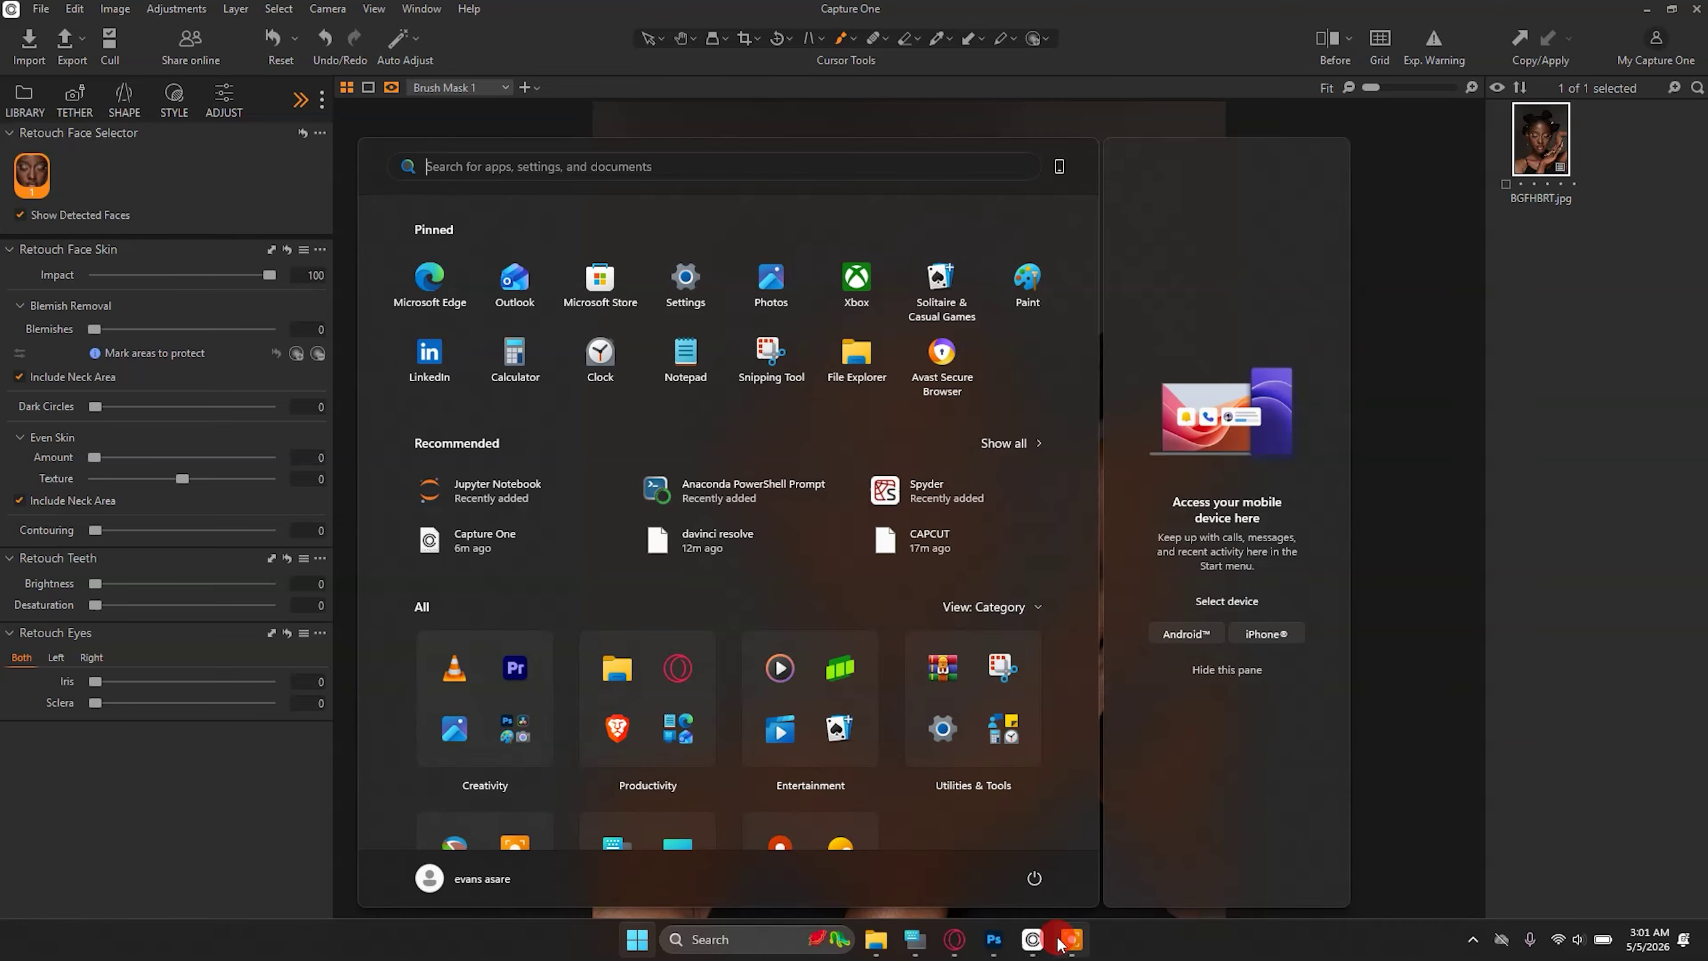
pyautogui.click(996, 943)
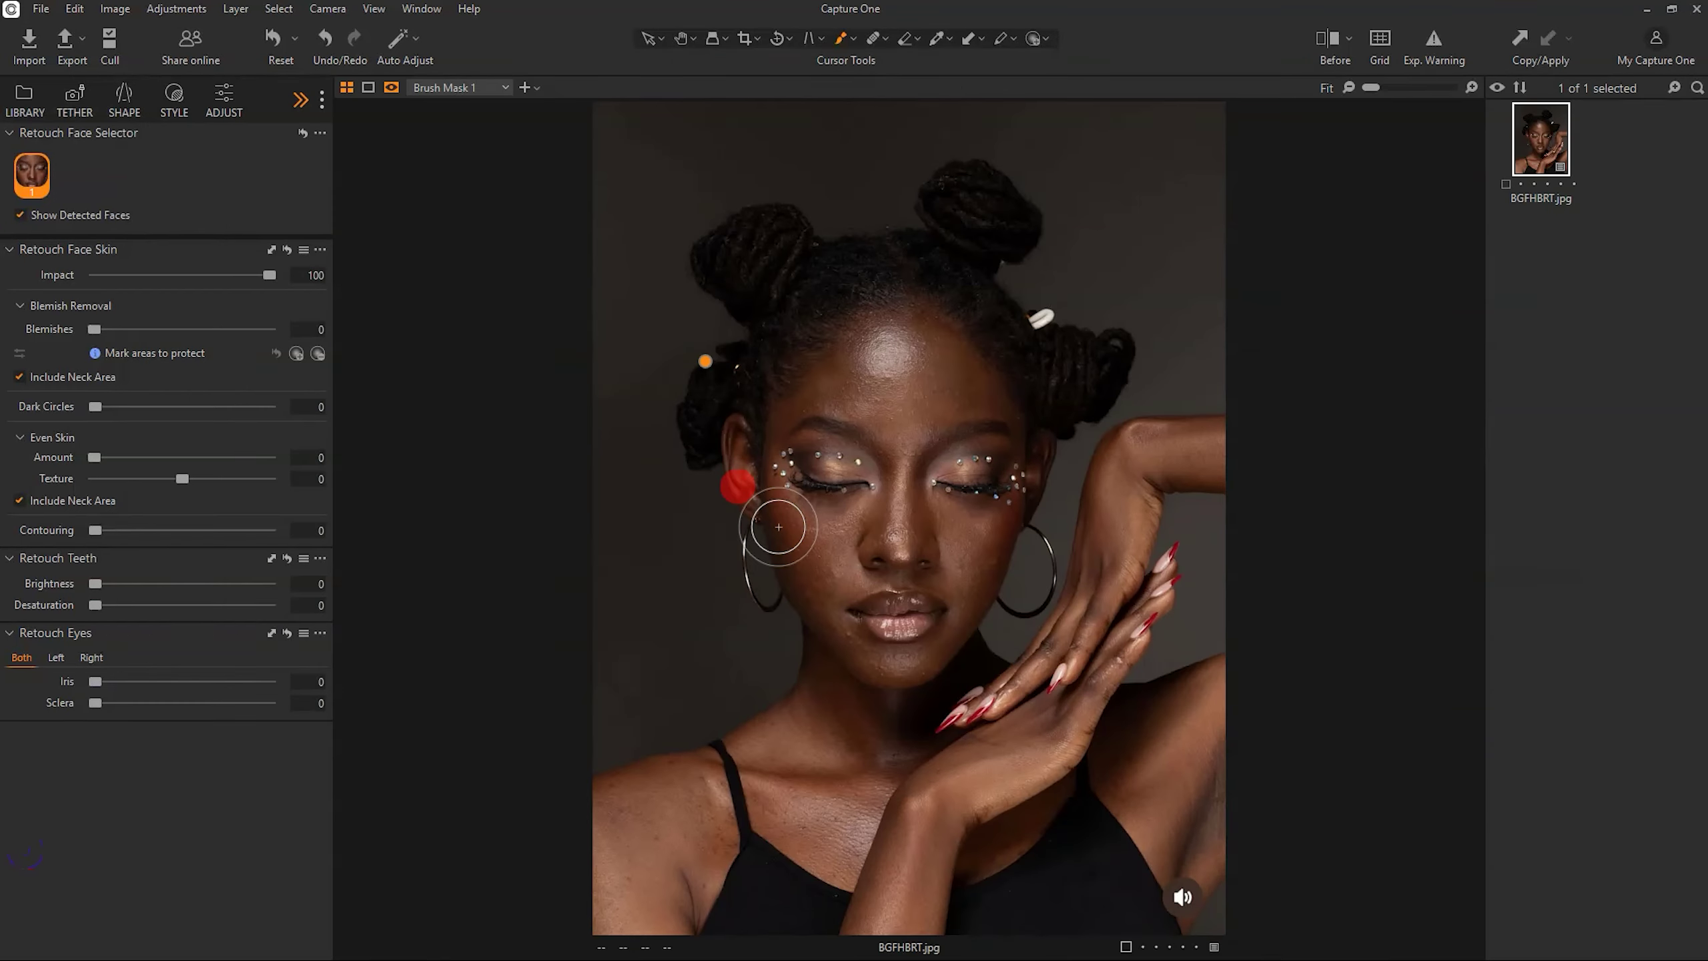
# Undo the stray brush mask strokes drawn on the portrait.
pyautogui.scroll(2, 922, 357)
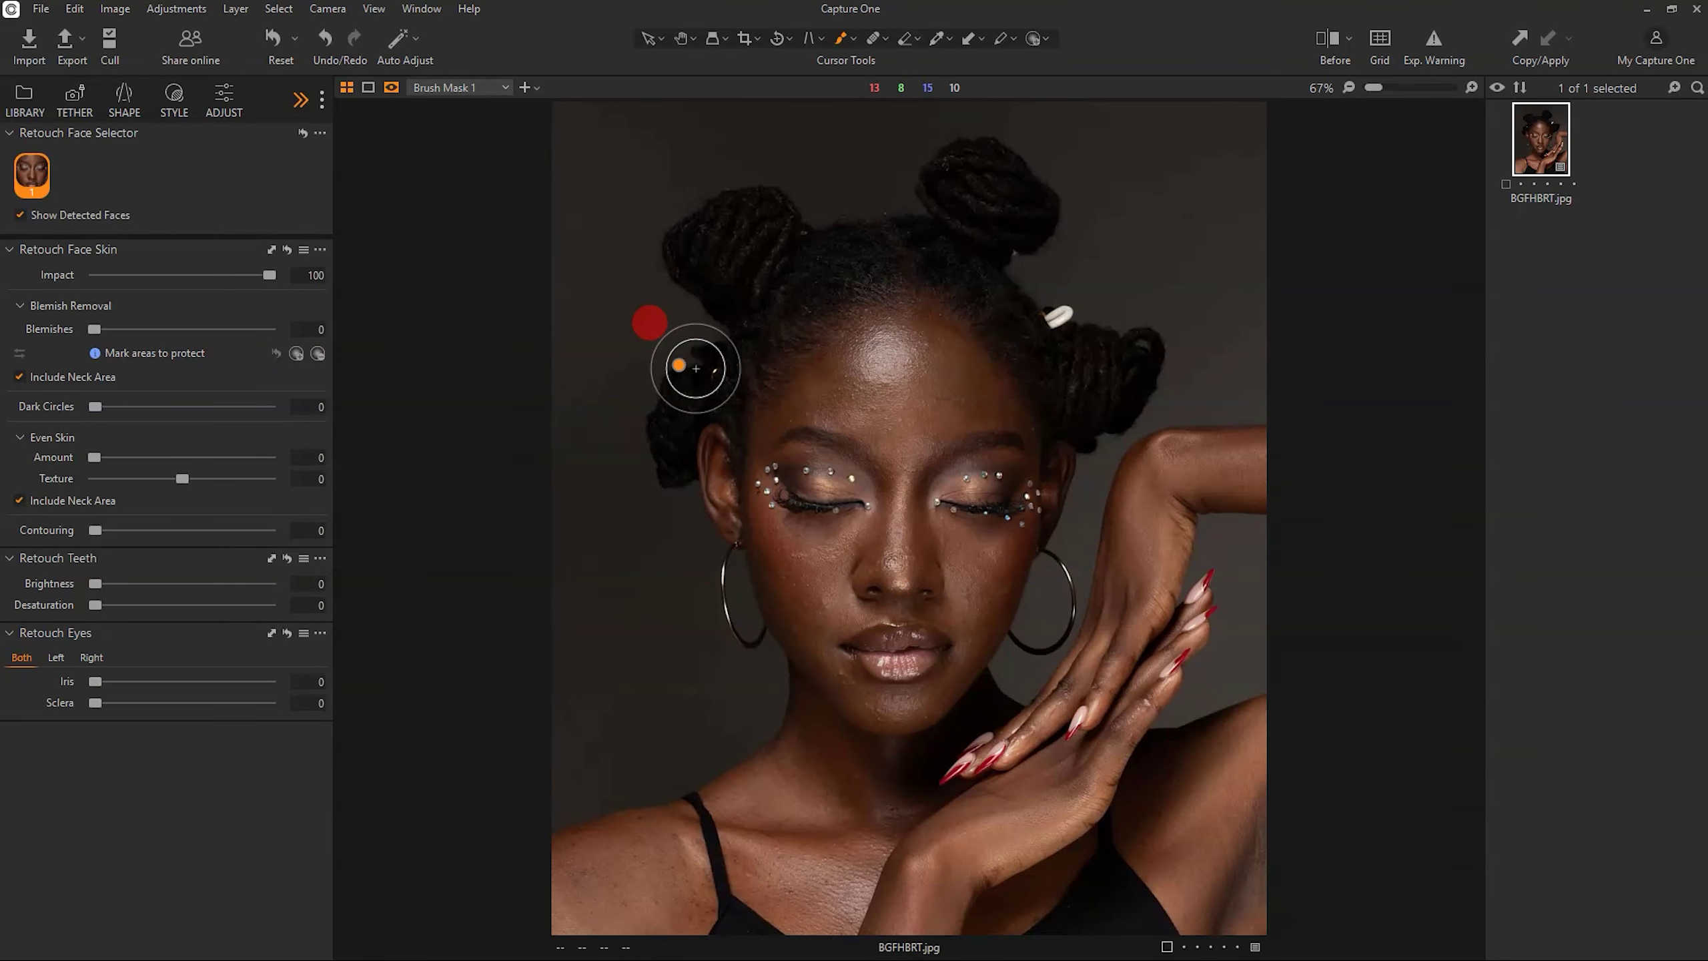
pyautogui.hotkey('ctrl', 'z')
pyautogui.scroll(1, 740, 377)
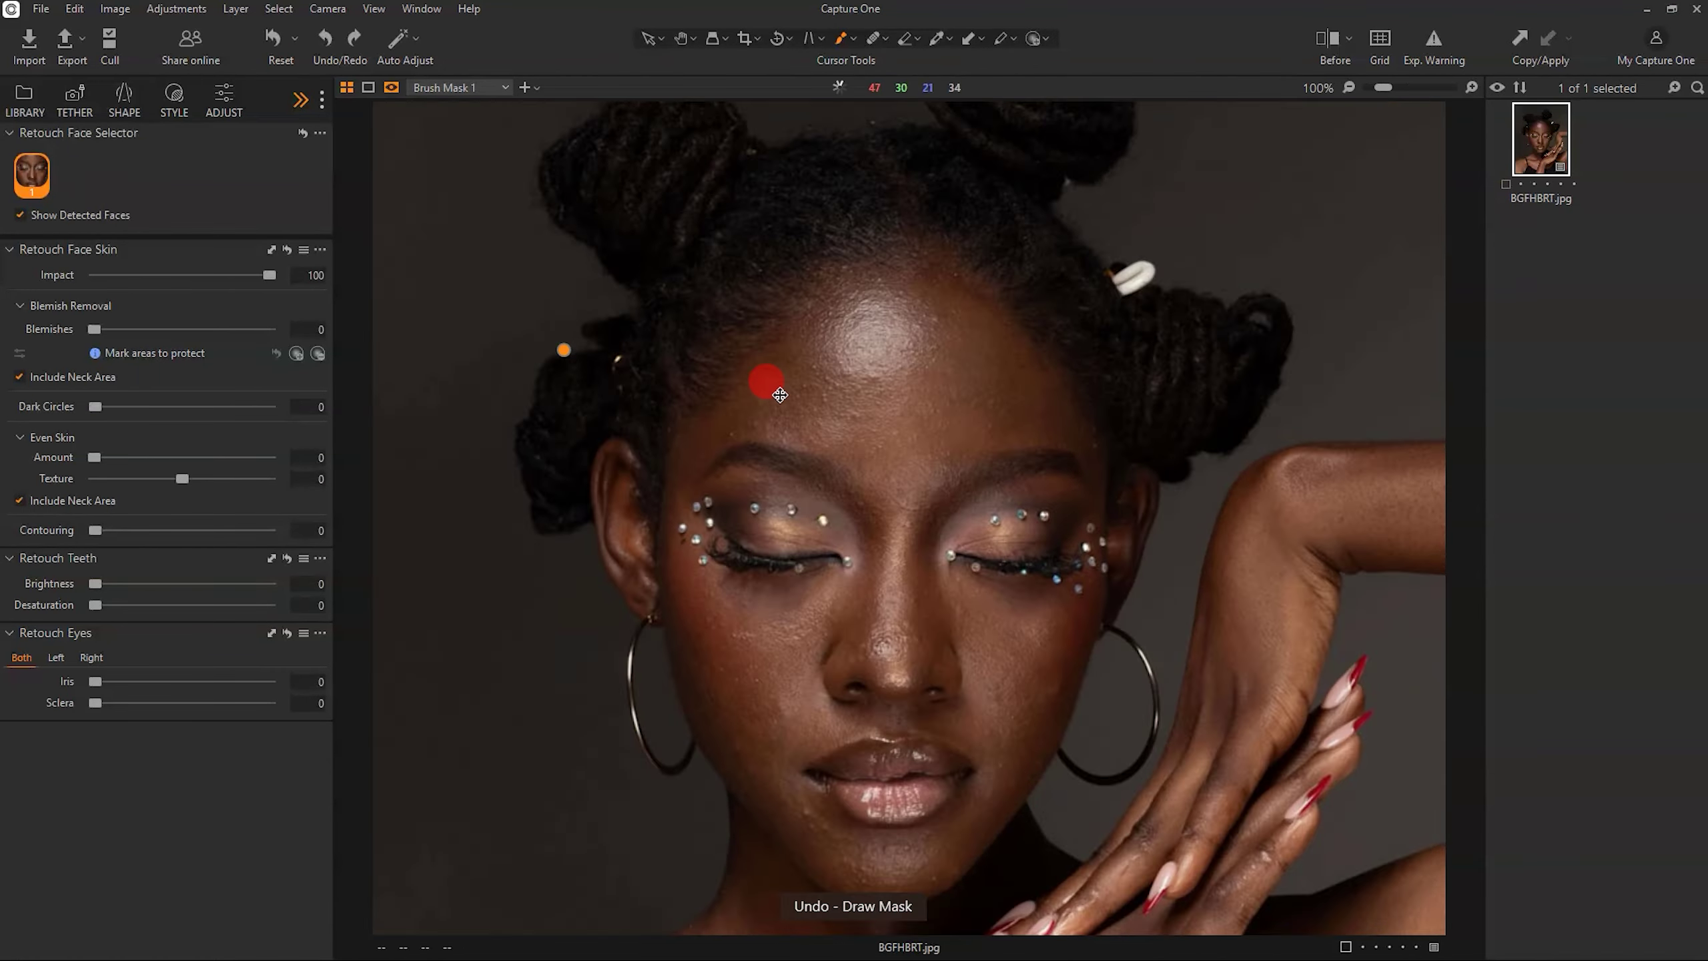
pyautogui.scroll(1, 780, 395)
pyautogui.scroll(-1, 780, 395)
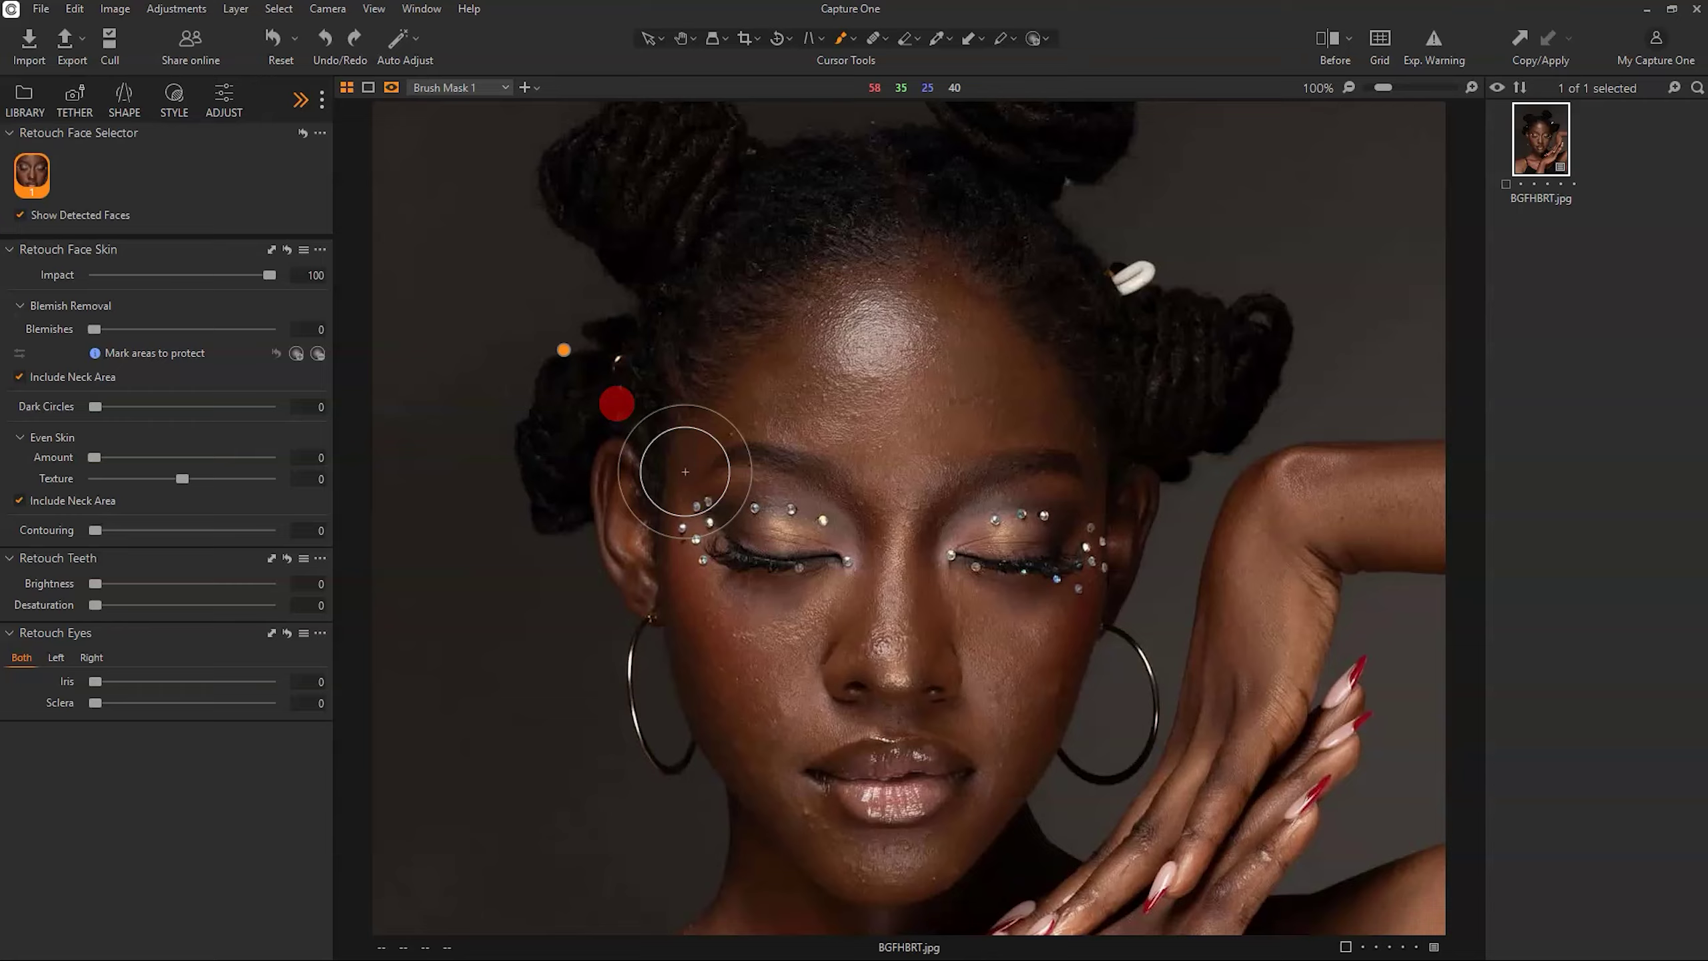
pyautogui.hotkey('ctrl', 'z')
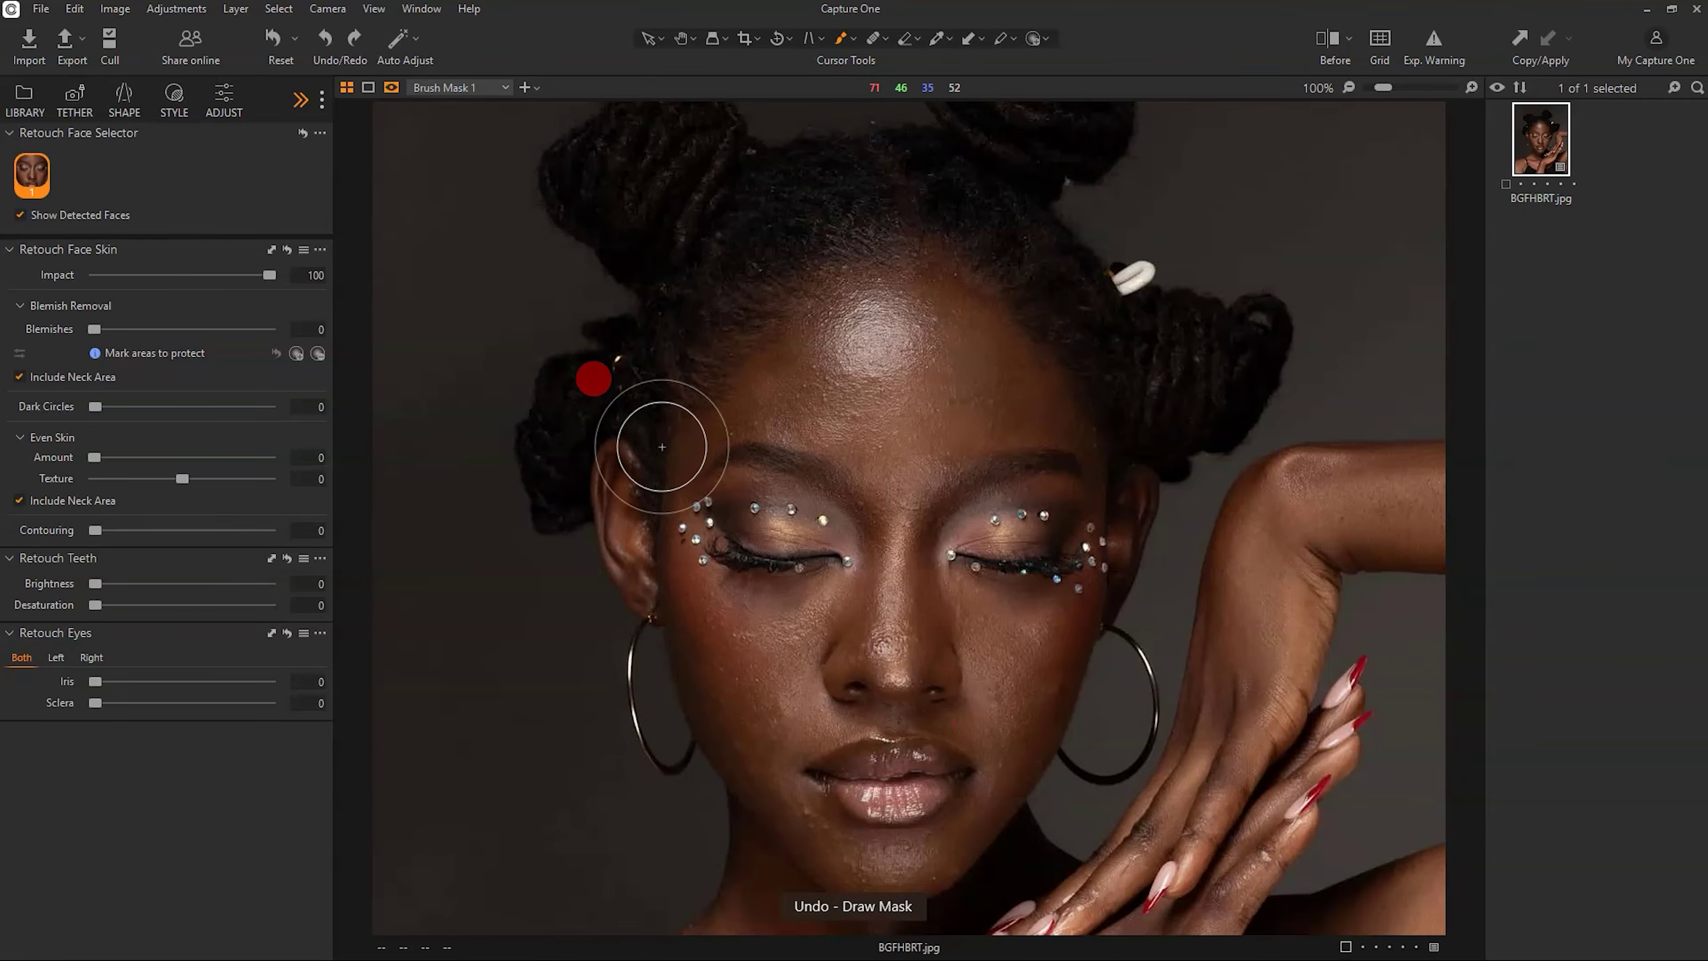
pyautogui.scroll(-1, 808, 478)
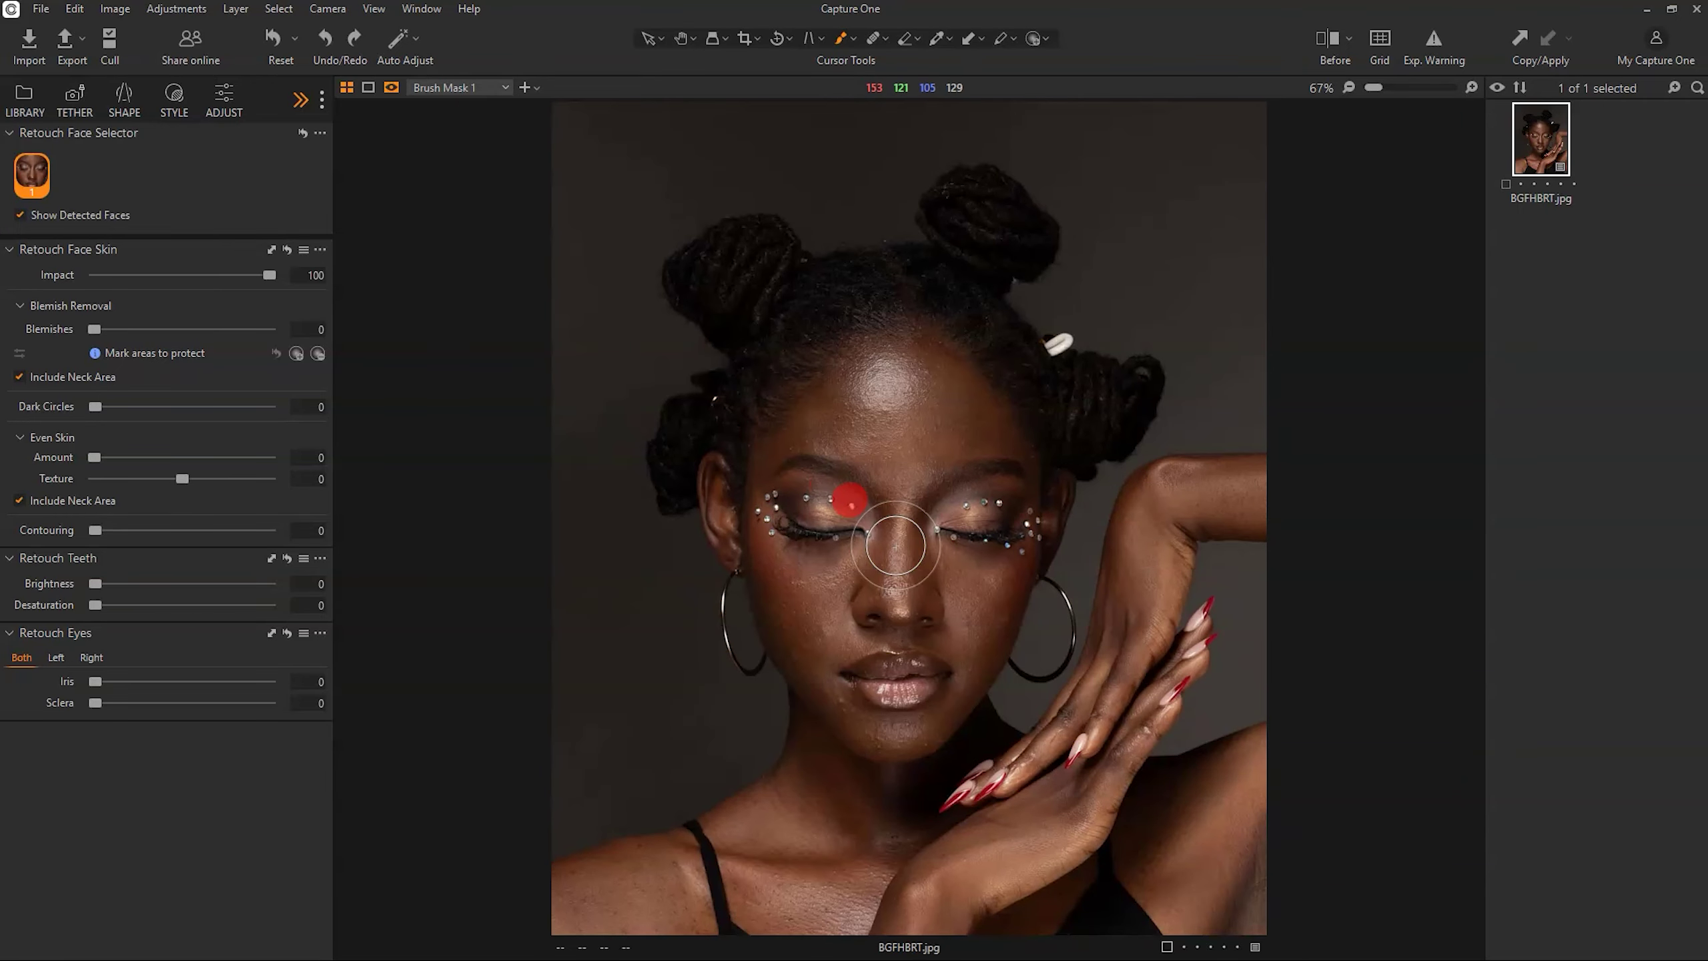
pyautogui.scroll(1, 895, 545)
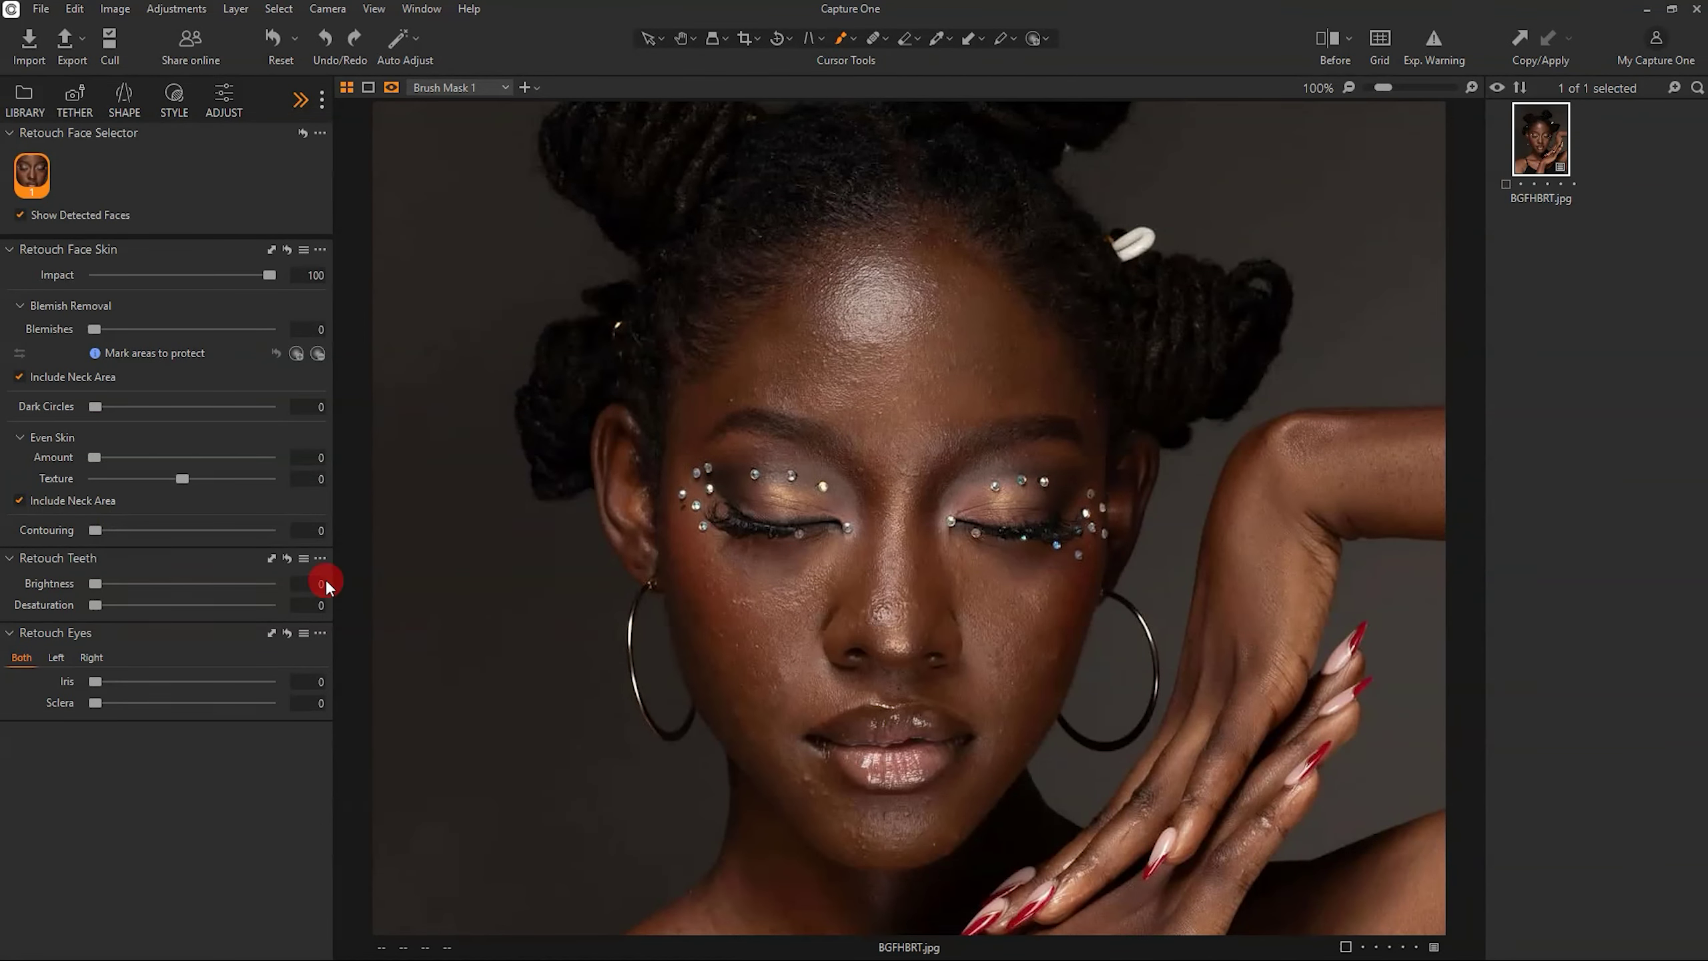
# Reveal the additional tool sets and display the Retouch tools.
pyautogui.click(301, 98)
pyautogui.click(328, 169)
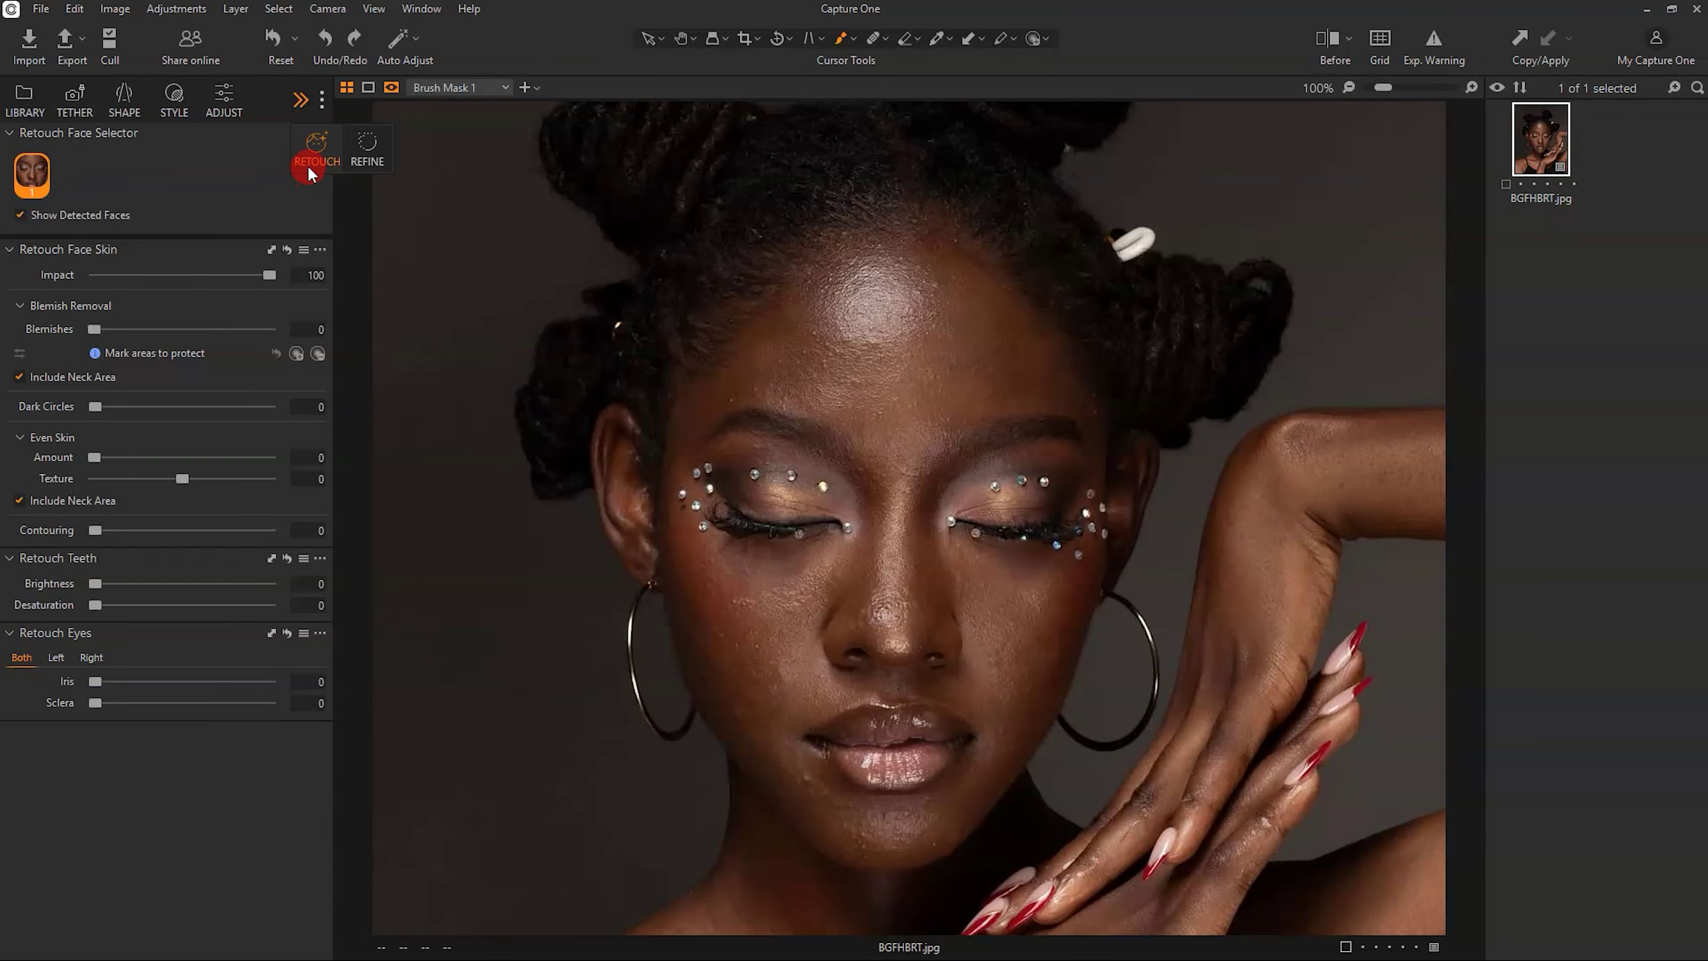
pyautogui.click(277, 178)
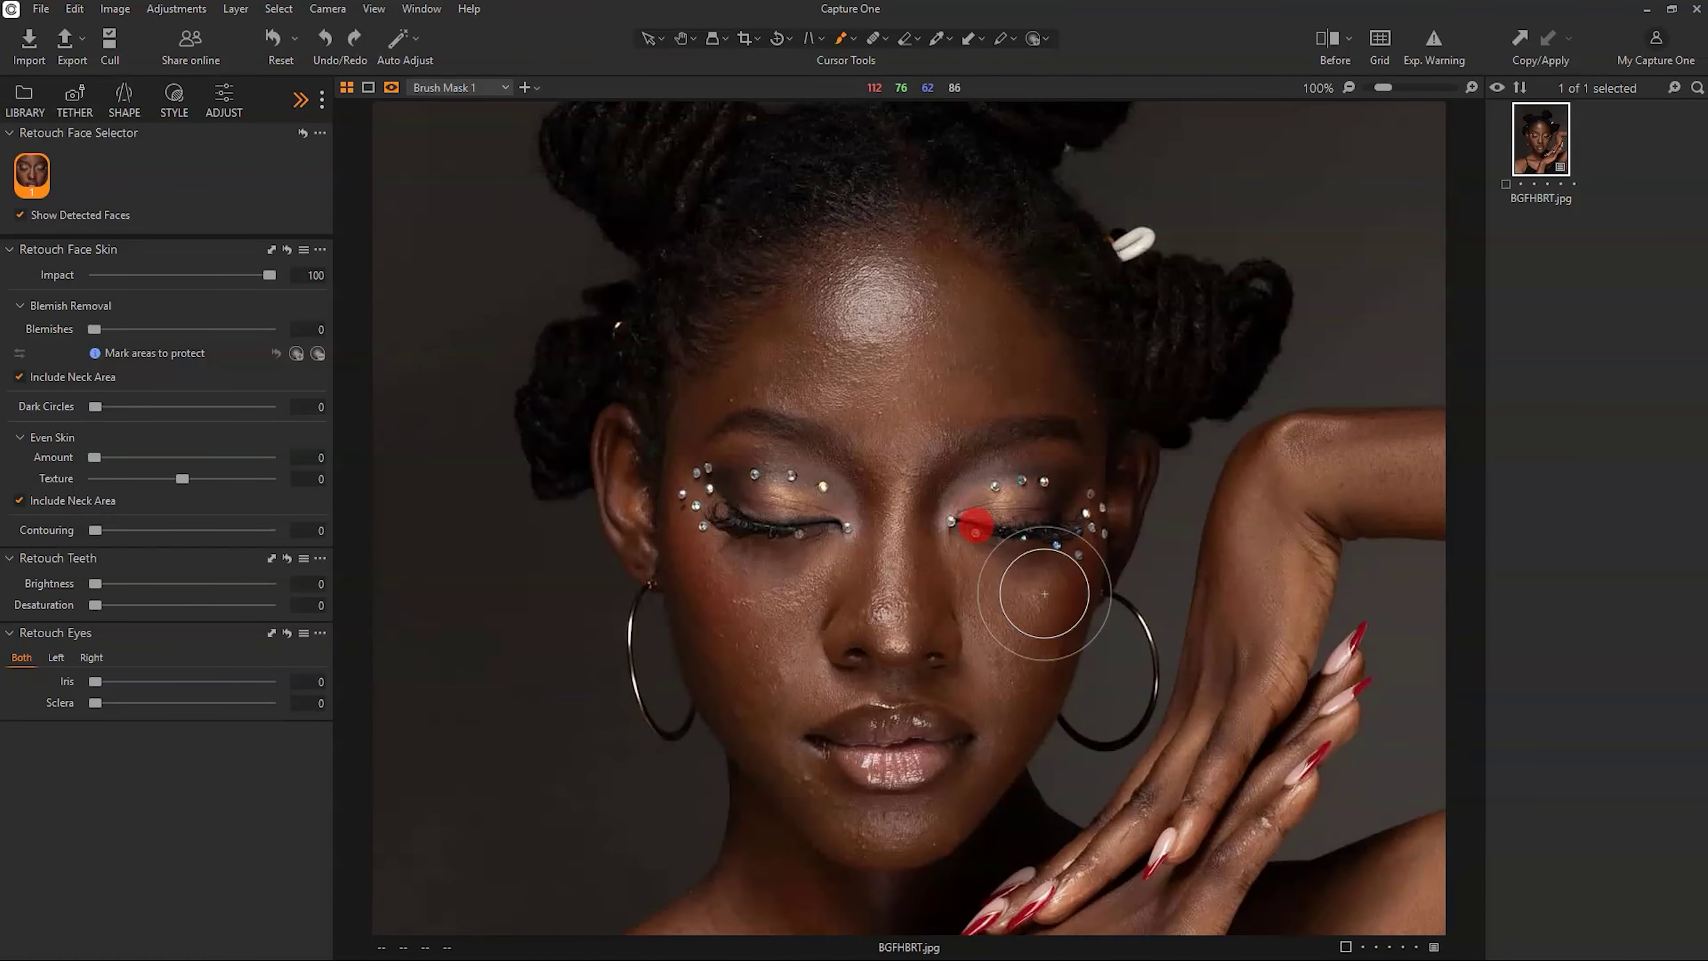
# Set Blemishes to 100 in the face skin retouching to clean up the forehead and cheeks.
pyautogui.scroll(2, 975, 525)
pyautogui.scroll(-2, 1029, 584)
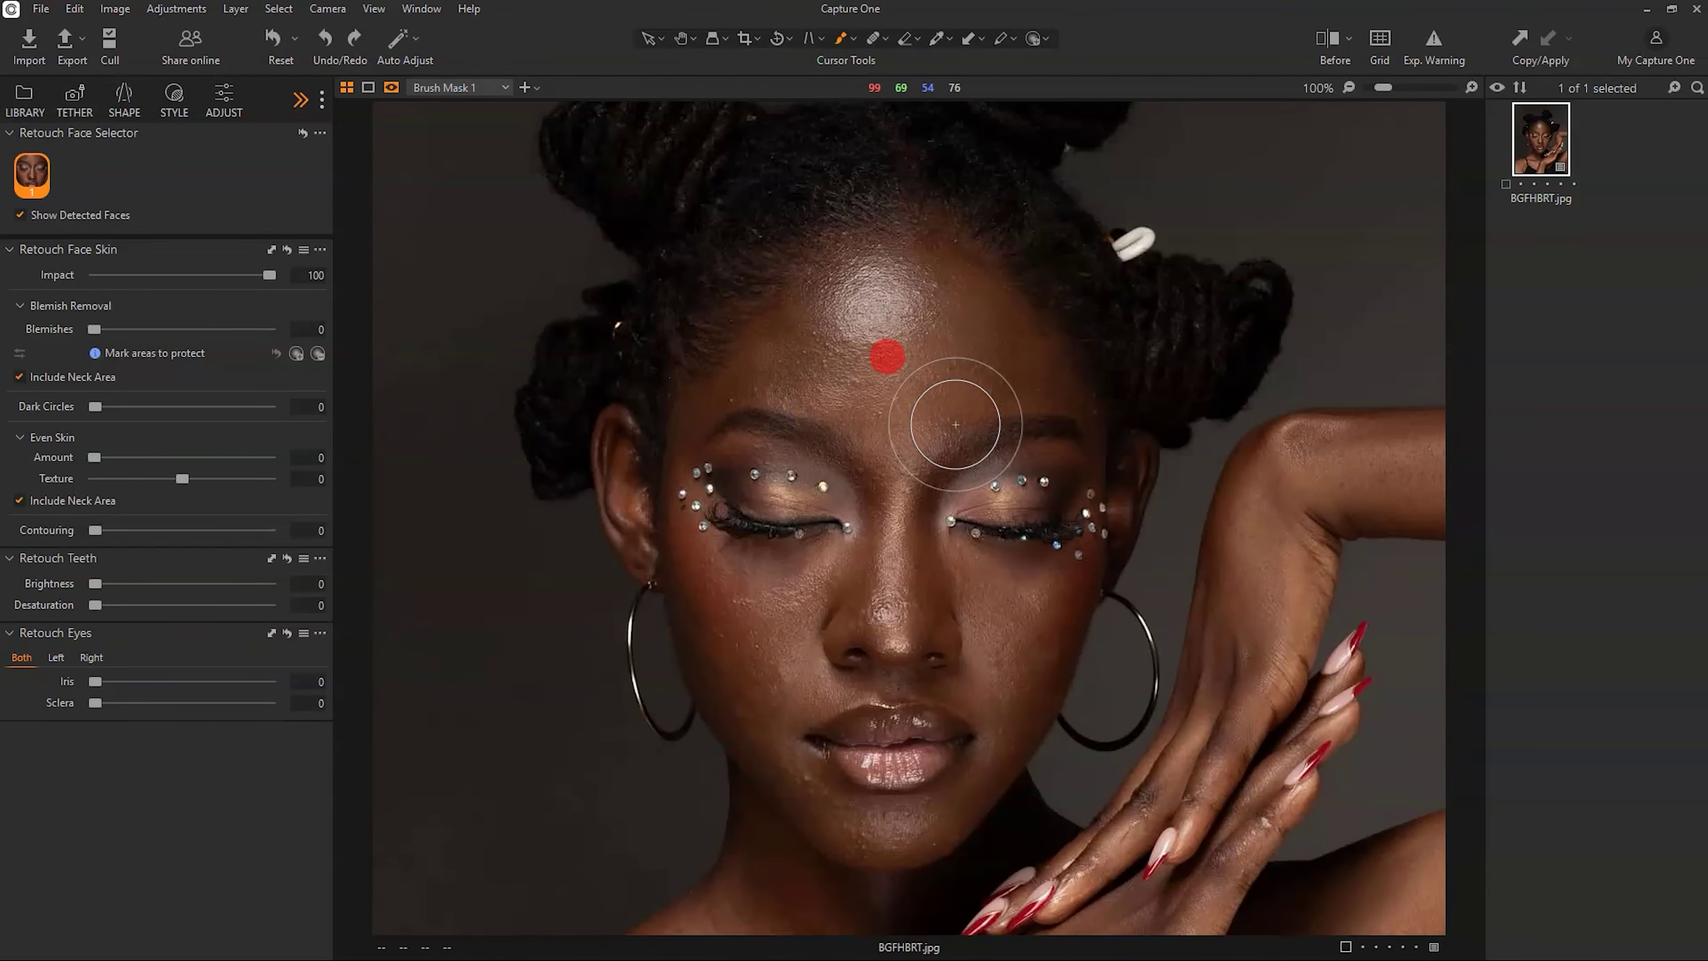
pyautogui.scroll(2, 955, 424)
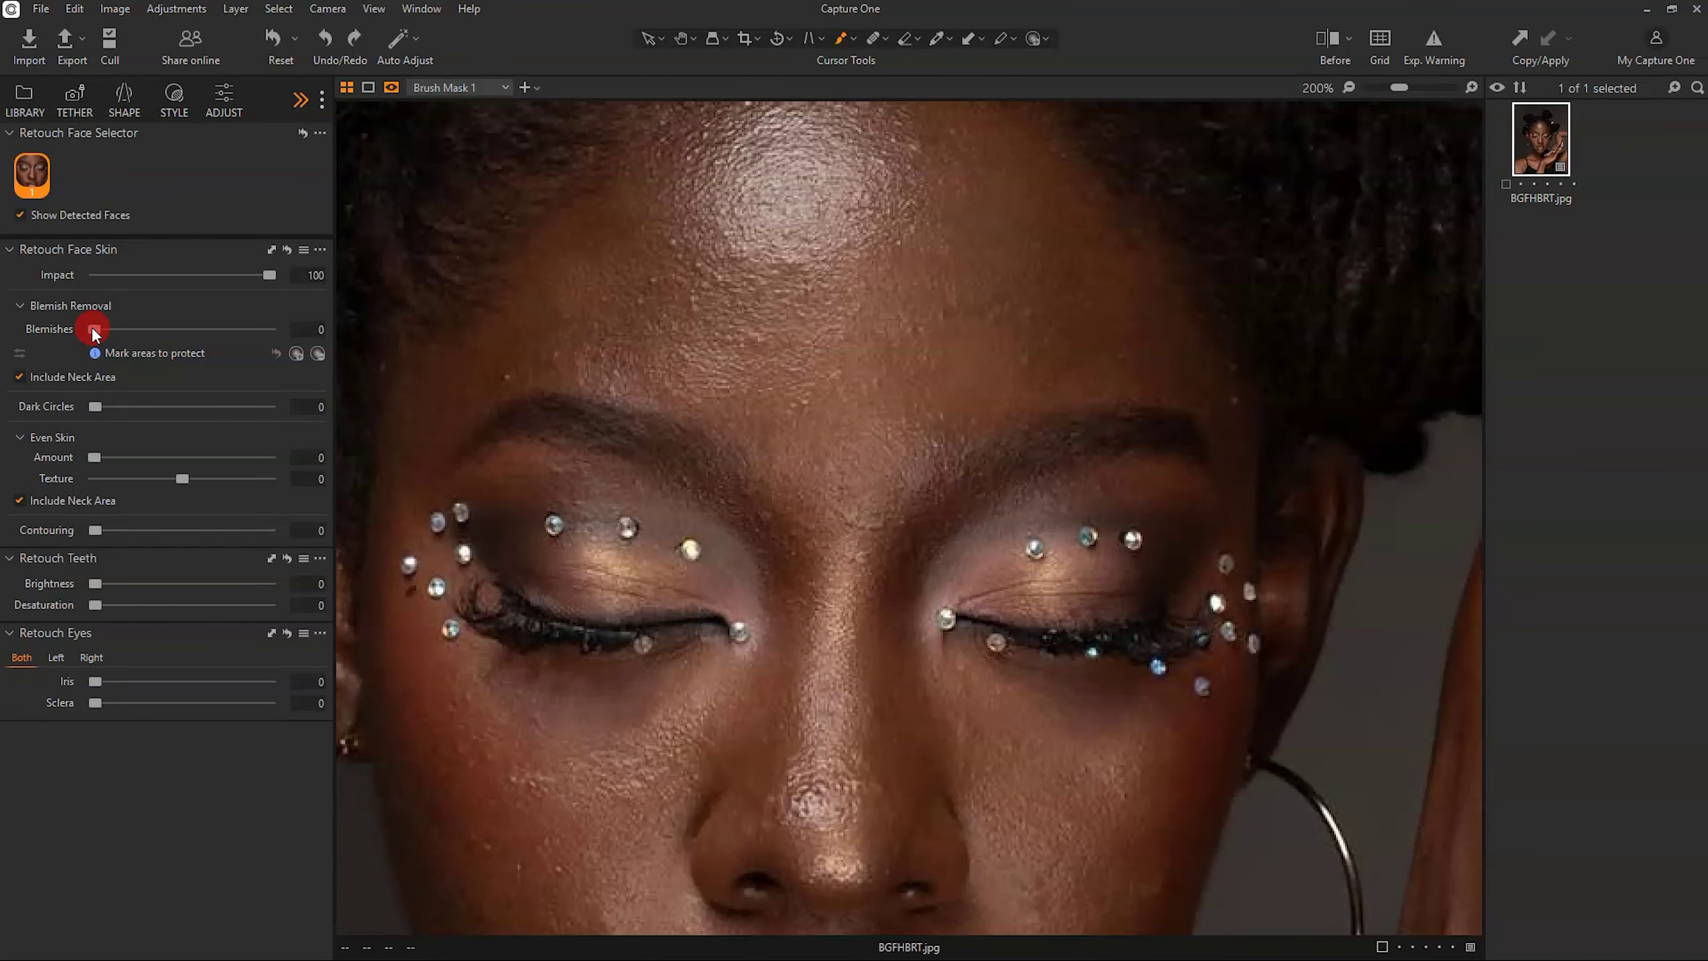
pyautogui.moveTo(93, 330); pyautogui.dragTo(276, 335)
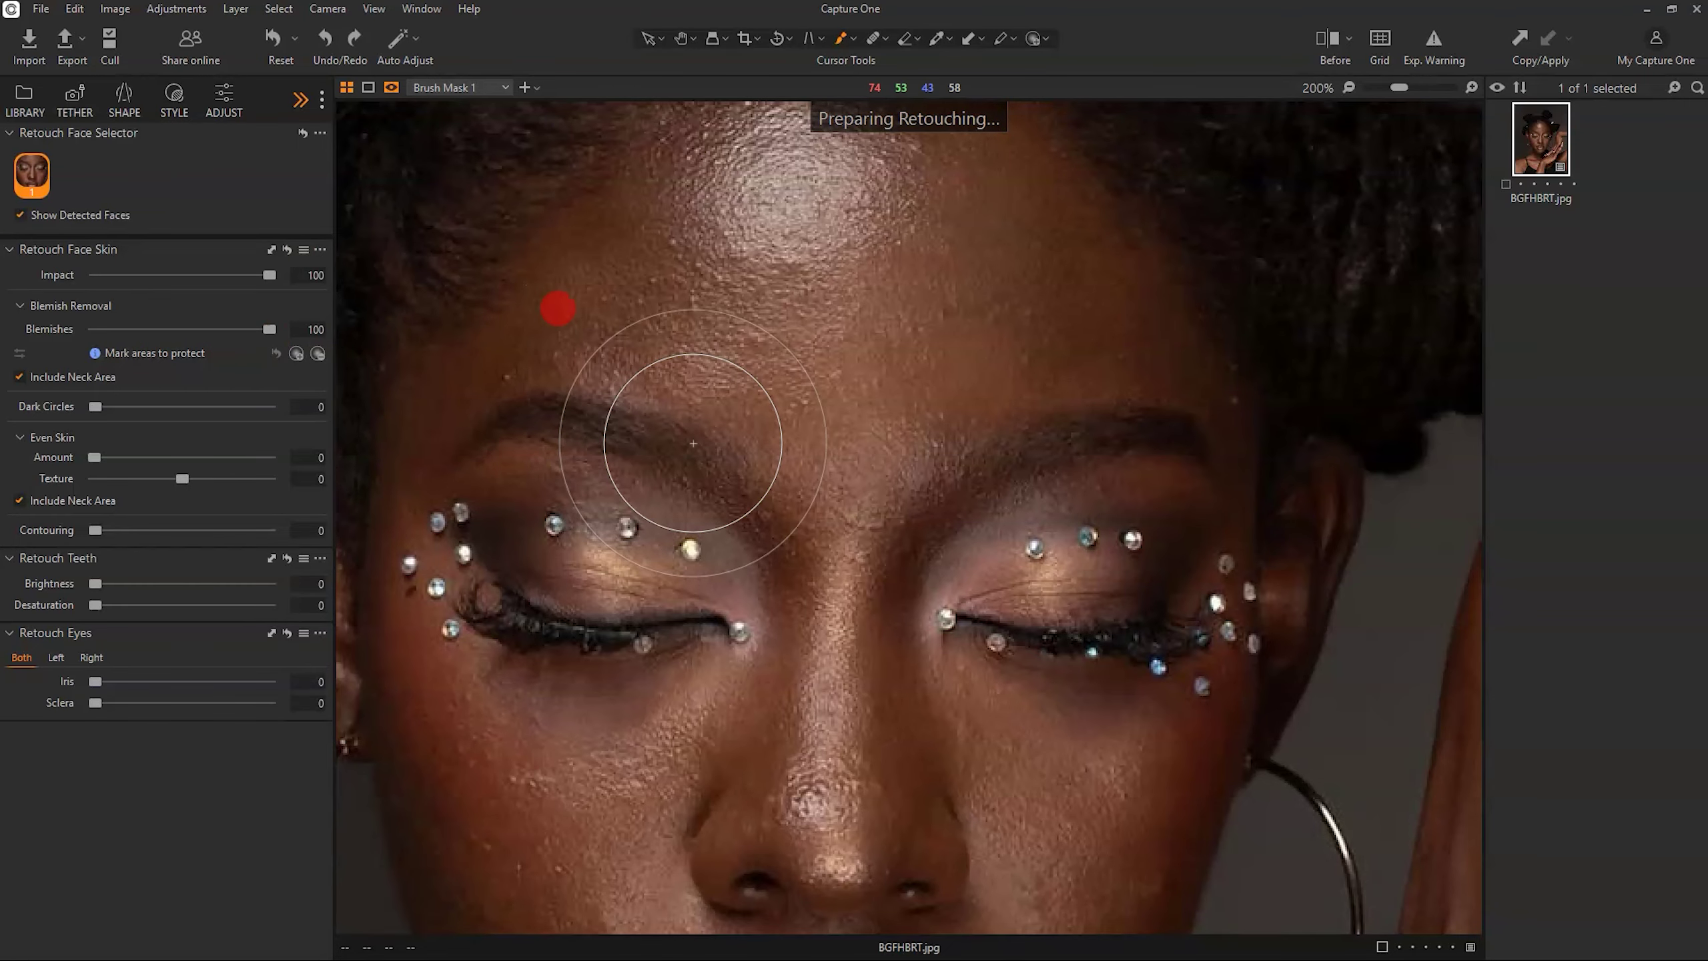
# Examine the blemish removal on the face, both close up and across the whole portrait.
pyautogui.scroll(-2, 693, 444)
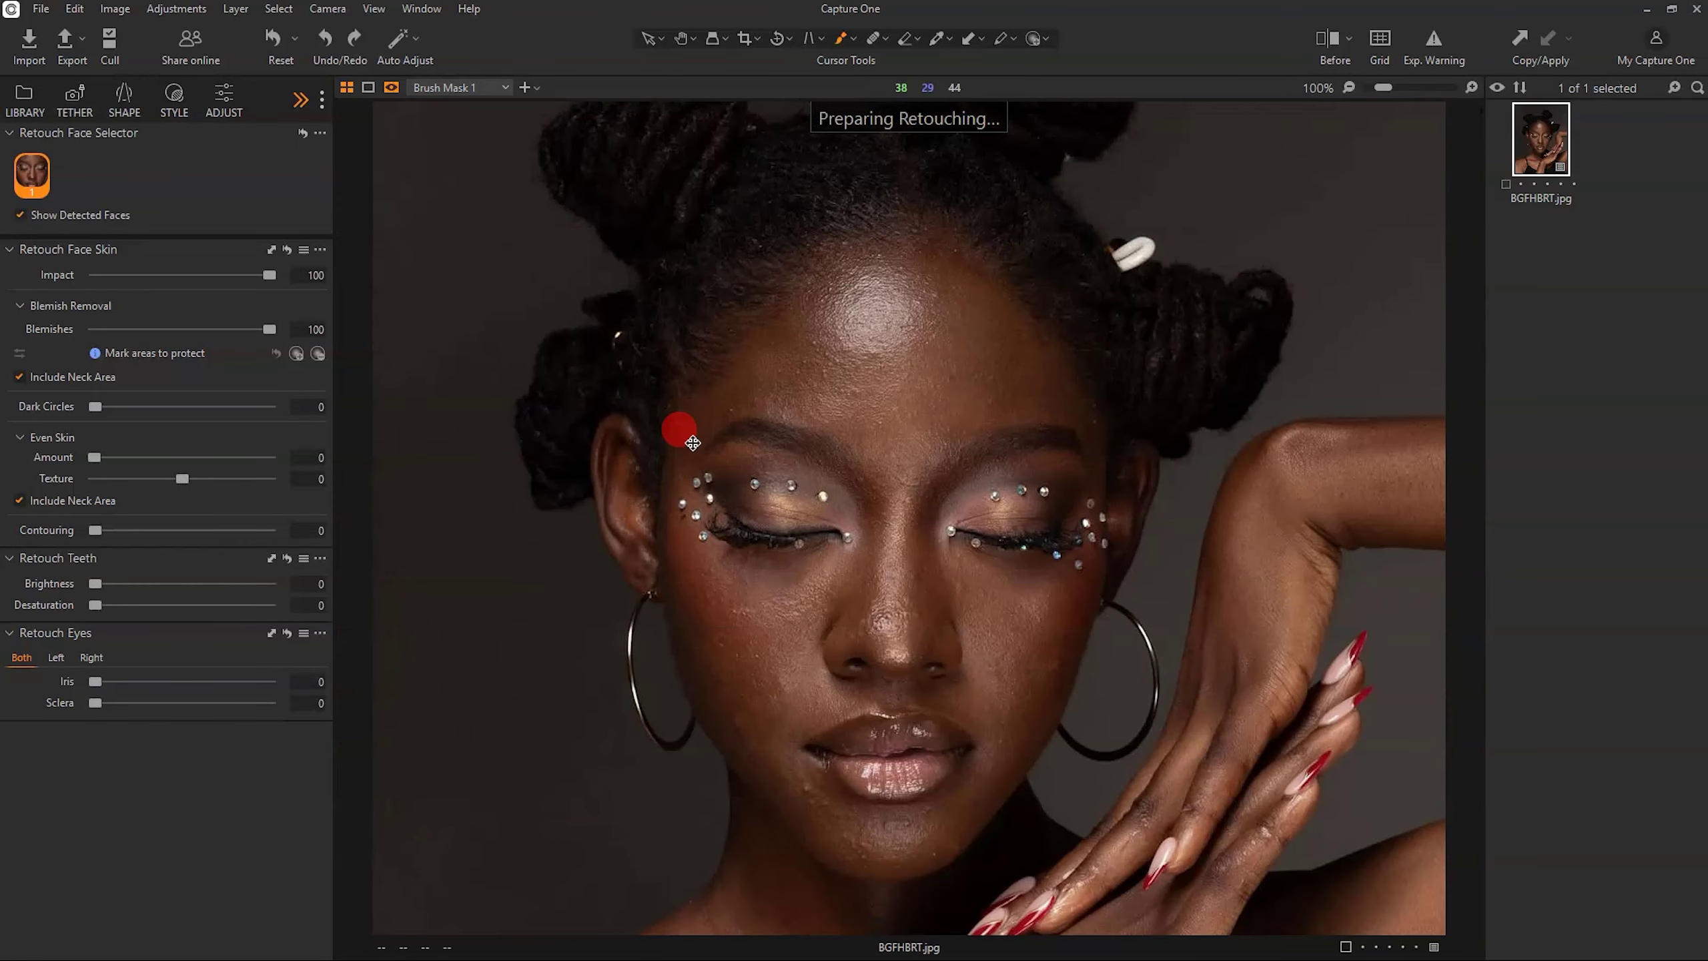
pyautogui.scroll(2, 692, 444)
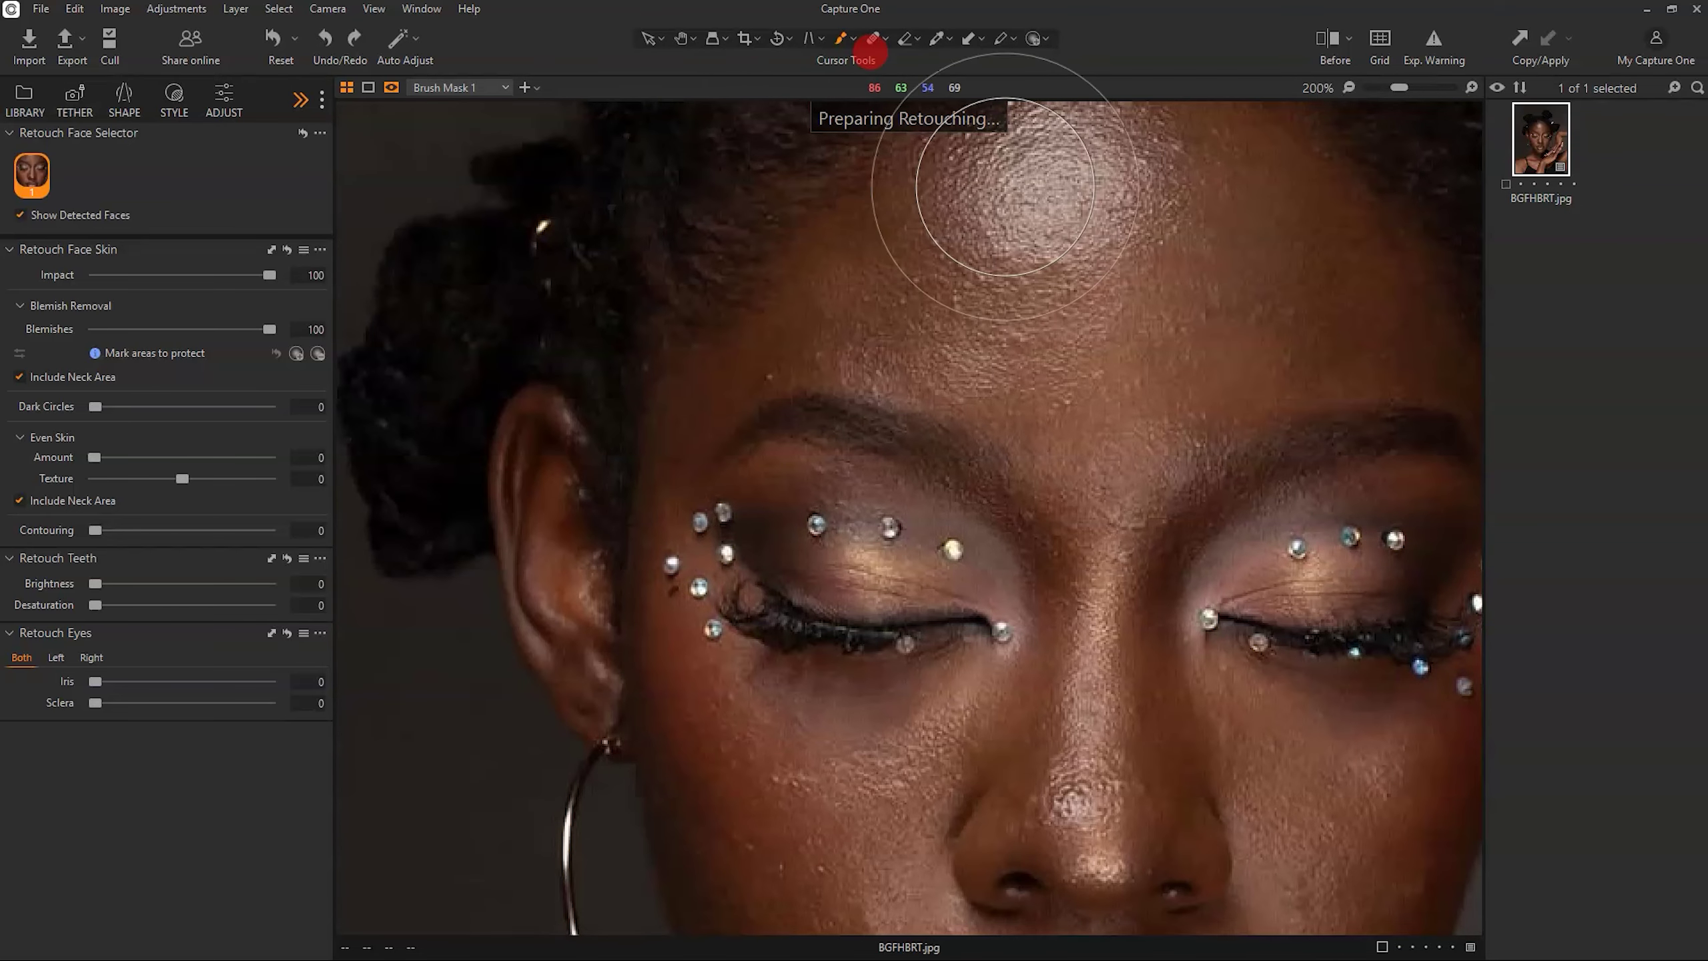
pyautogui.moveTo(1005, 185); pyautogui.dragTo(842, 535)
pyautogui.scroll(-2, 671, 463)
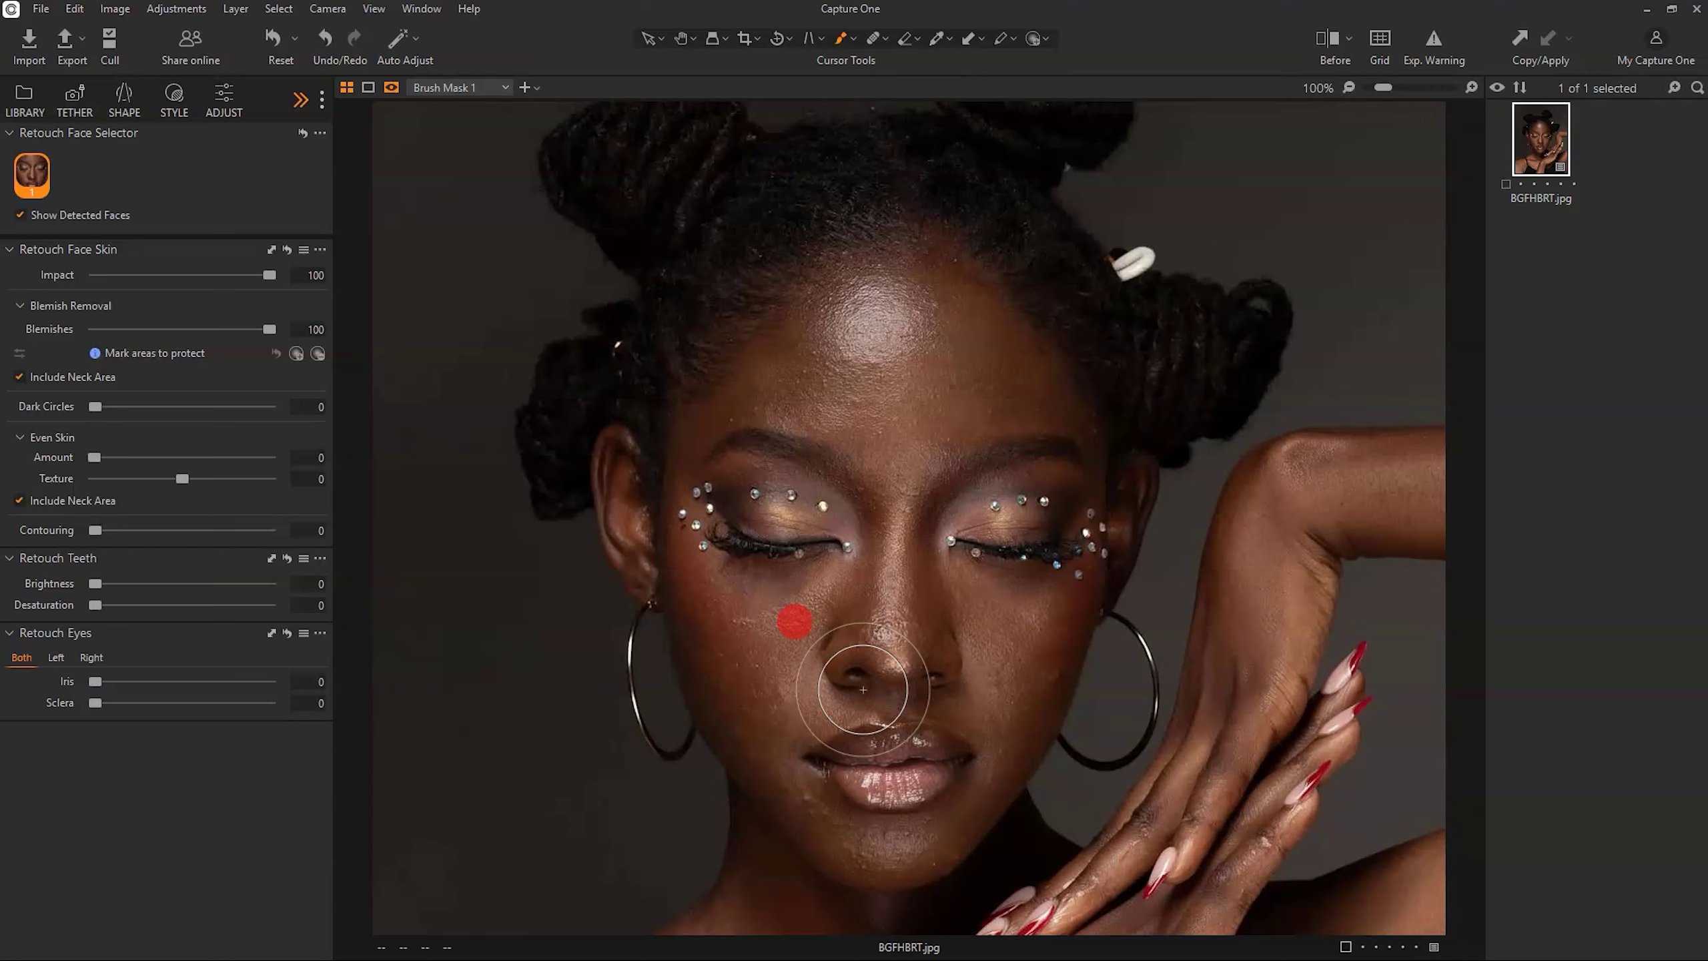
pyautogui.scroll(-3, 862, 690)
pyautogui.scroll(6, 846, 675)
pyautogui.scroll(-10, 846, 679)
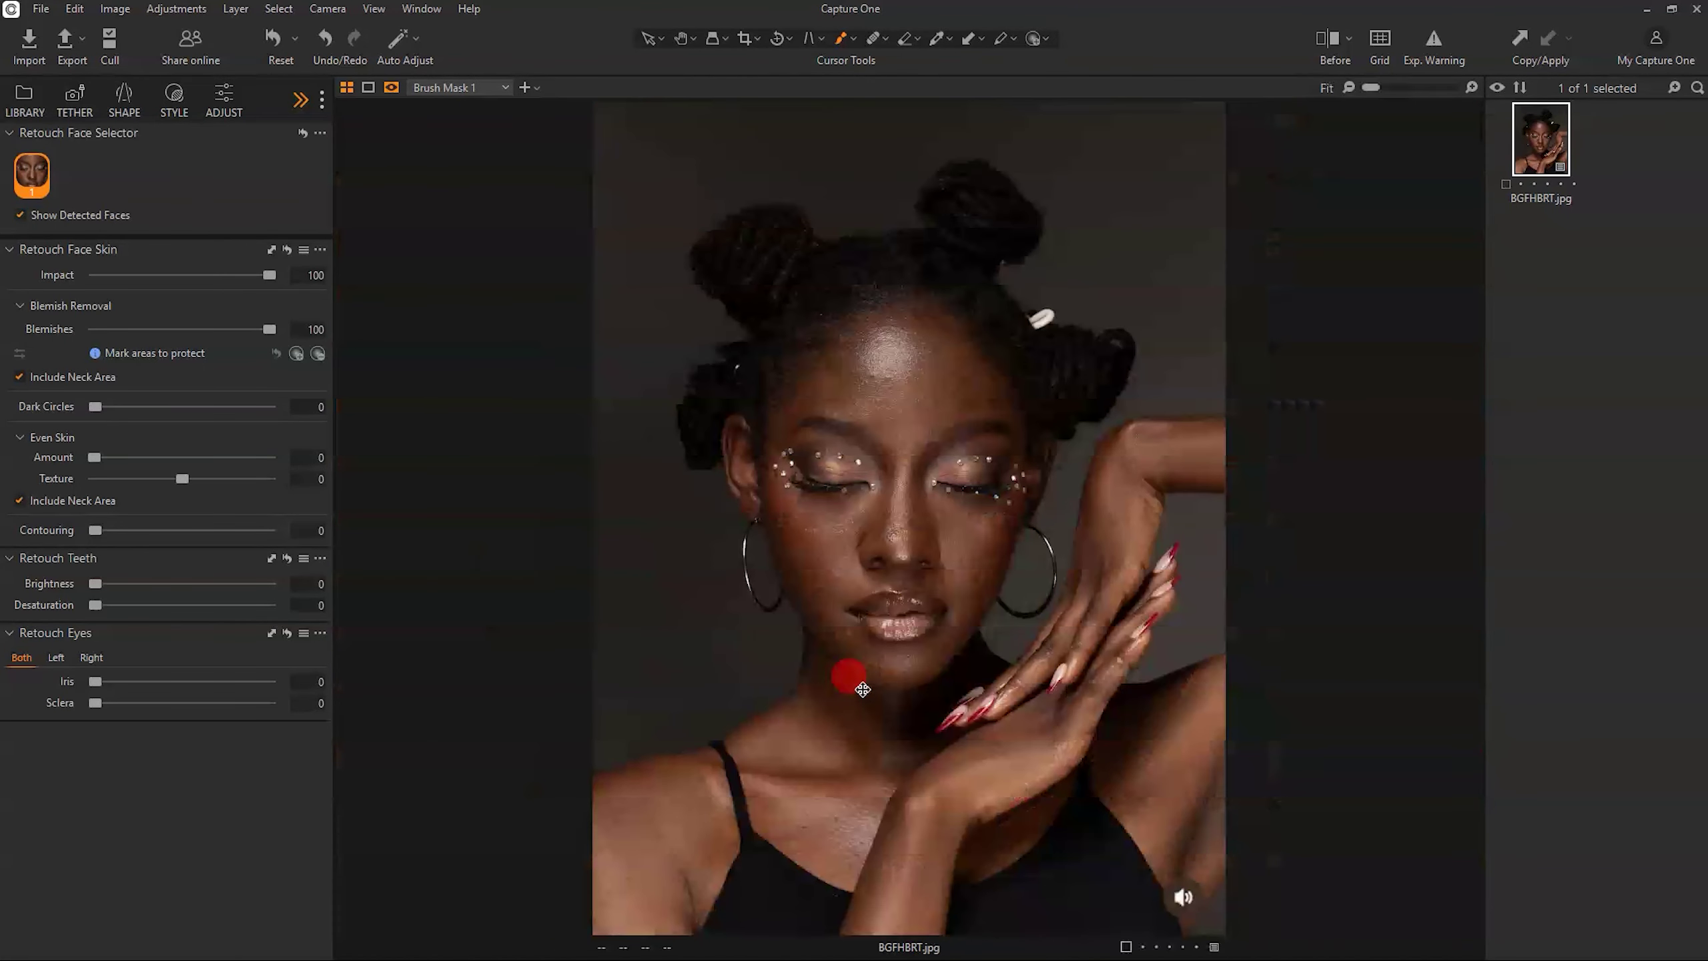
pyautogui.scroll(2, 847, 674)
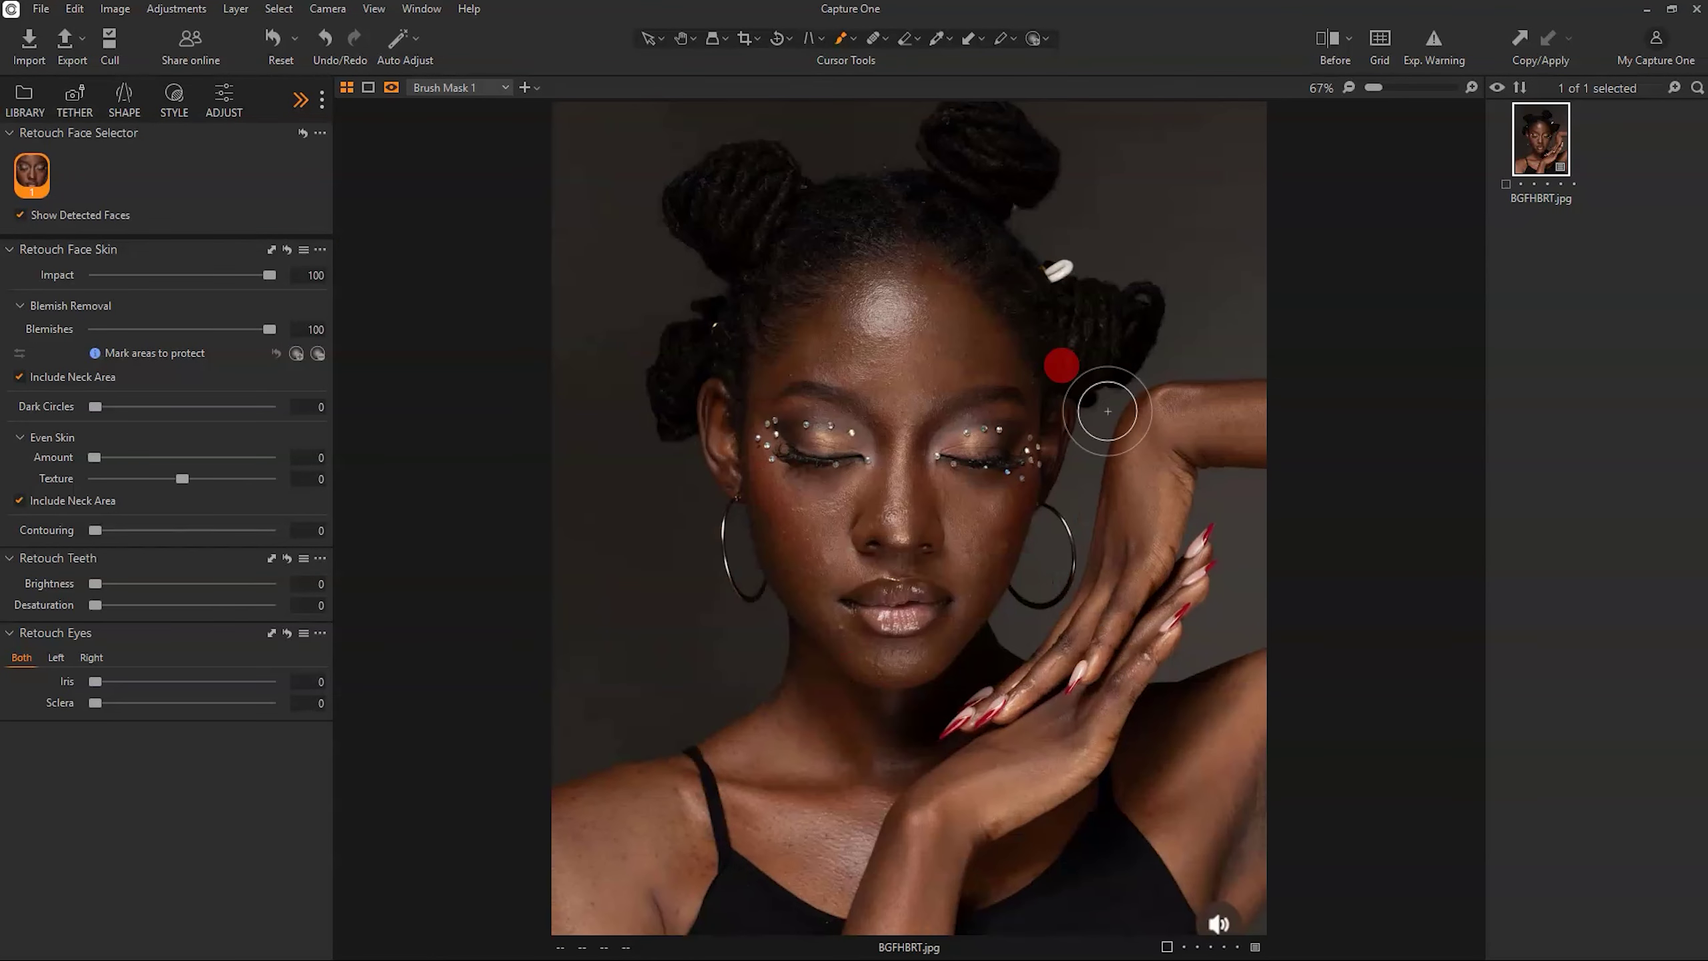
# Compare the blemish removal in a split before/after view, sweeping the divider across the nose and cheeks, and close the comparison.
pyautogui.click(1330, 39)
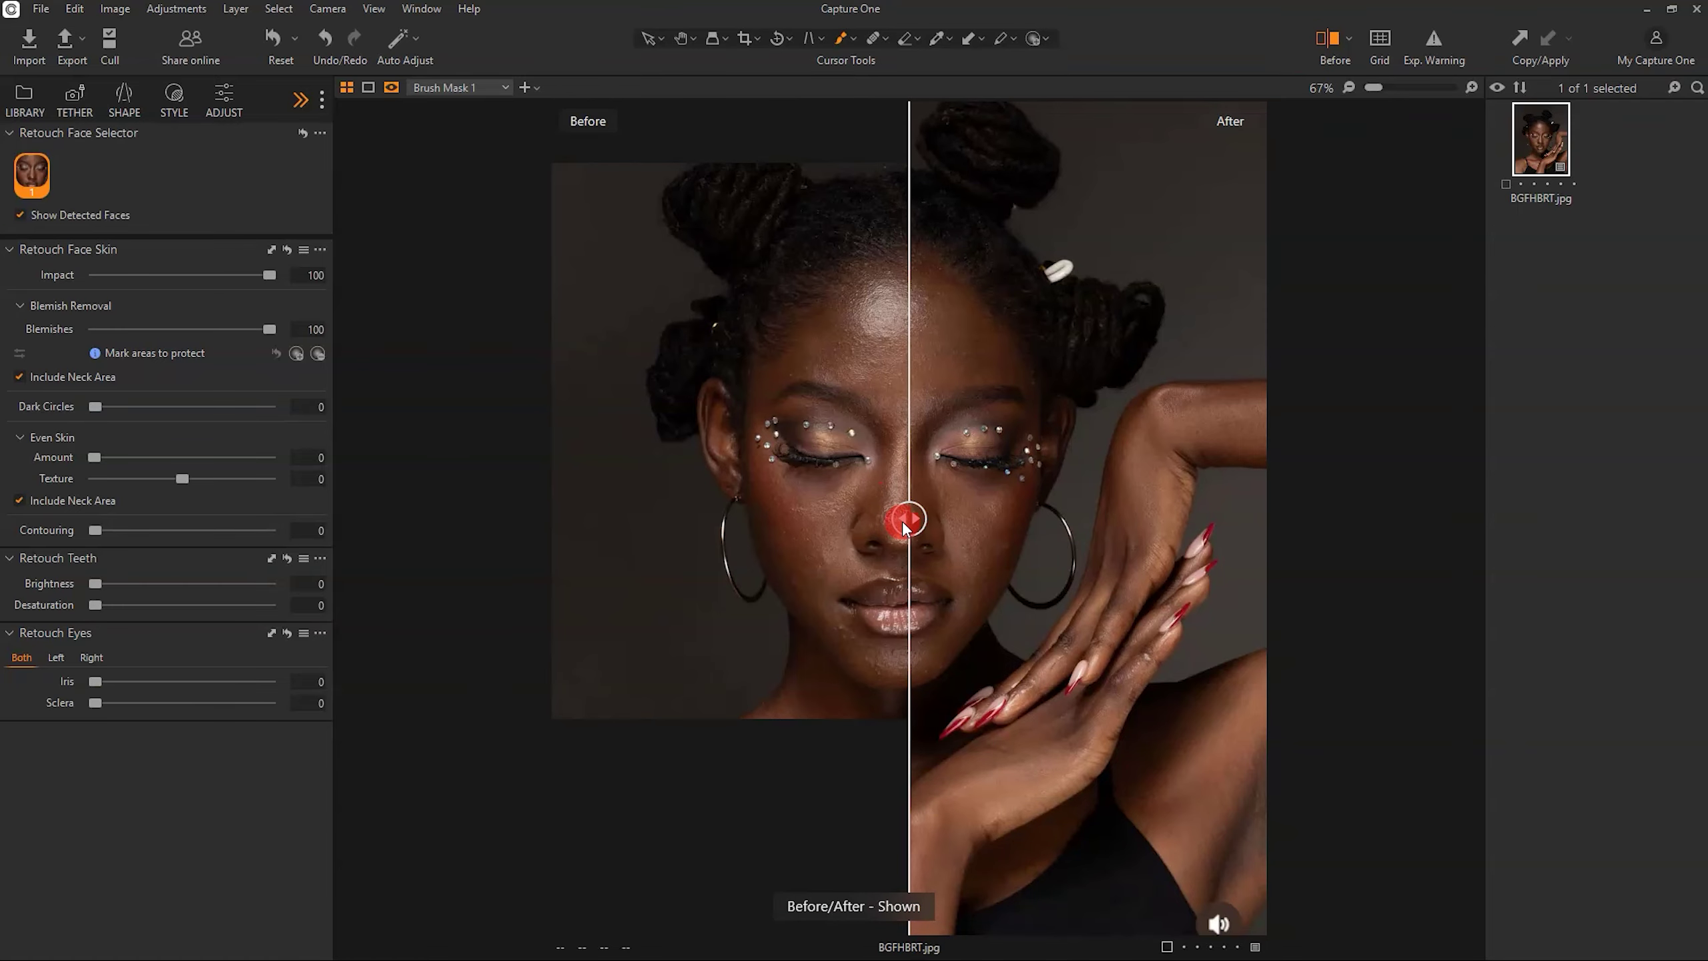
pyautogui.moveTo(903, 527); pyautogui.dragTo(874, 495)
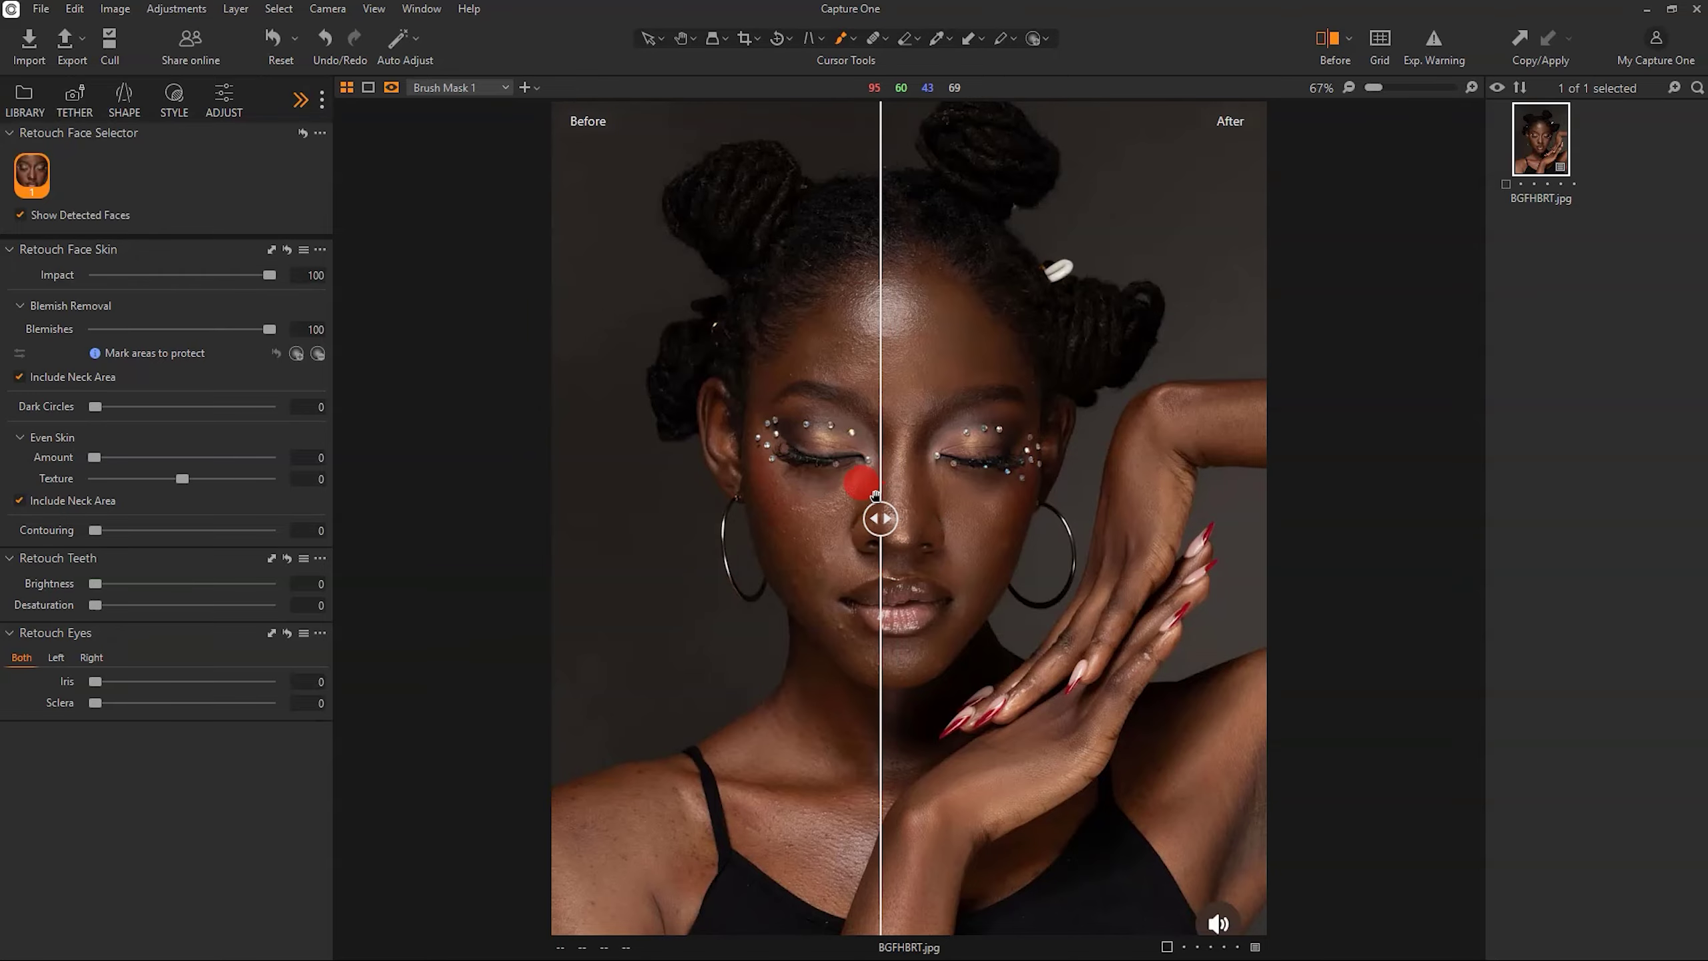
pyautogui.scroll(3, 874, 495)
pyautogui.scroll(-2, 865, 478)
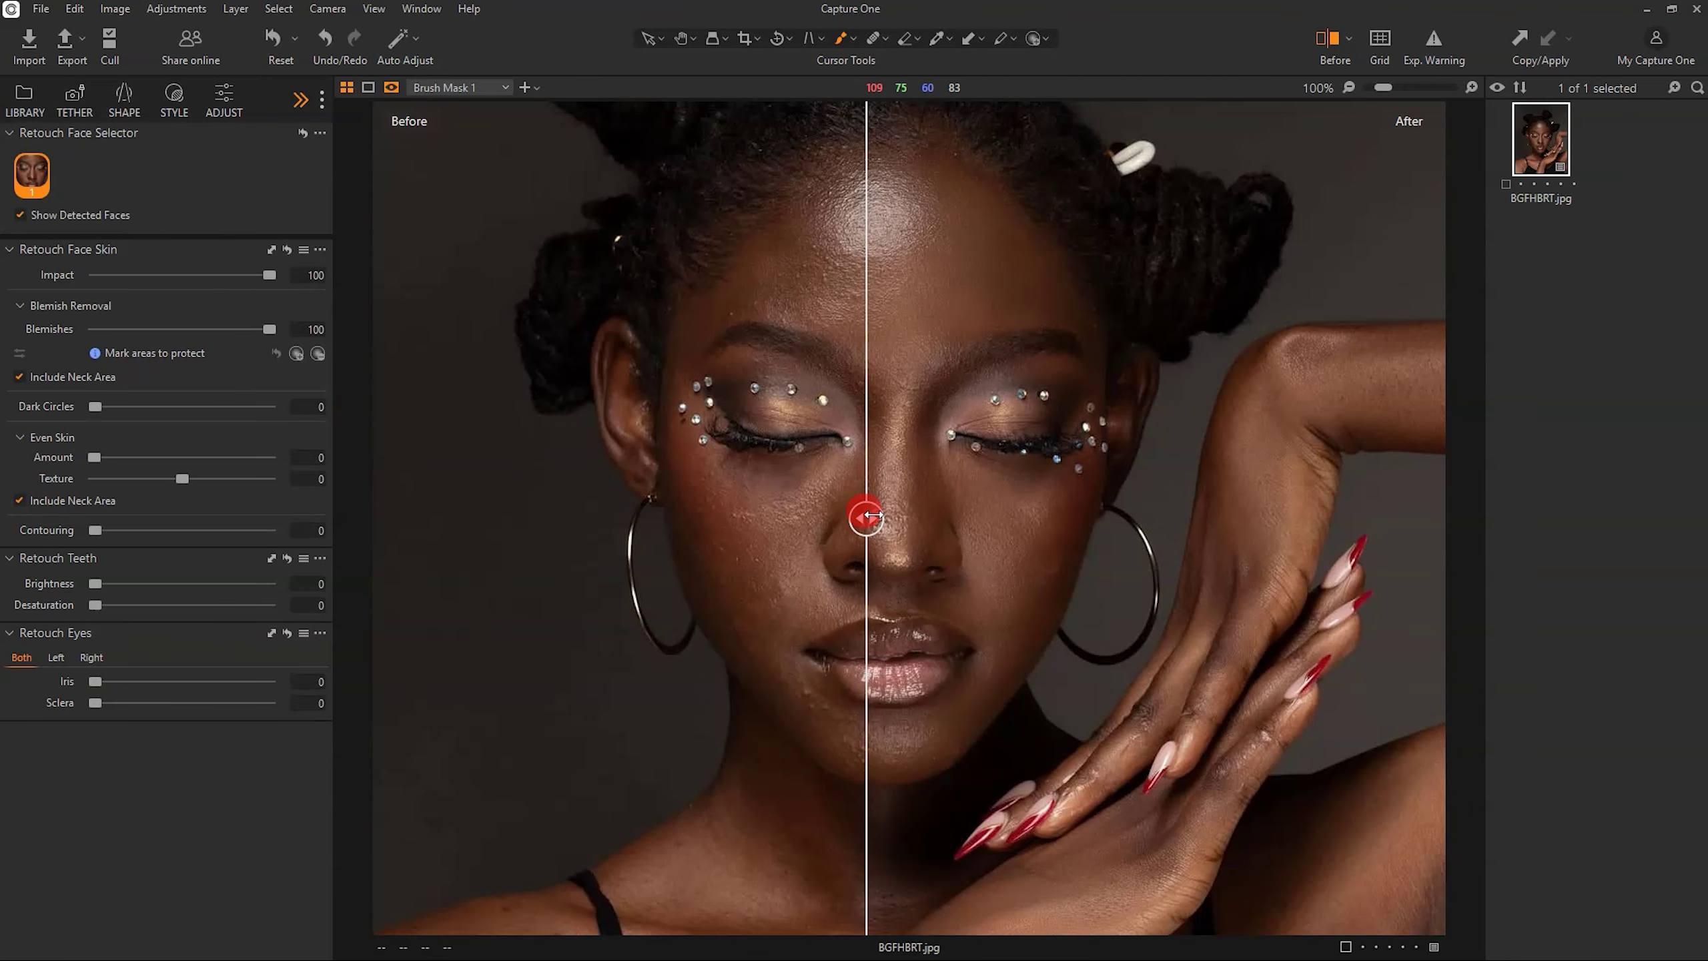
pyautogui.moveTo(868, 516)
pyautogui.mouseDown()
pyautogui.moveTo(565, 509)
pyautogui.moveTo(1227, 448)
pyautogui.moveTo(550, 506)
pyautogui.moveTo(1263, 449)
pyautogui.moveTo(844, 483)
pyautogui.moveTo(1184, 460)
pyautogui.moveTo(873, 528)
pyautogui.mouseUp()
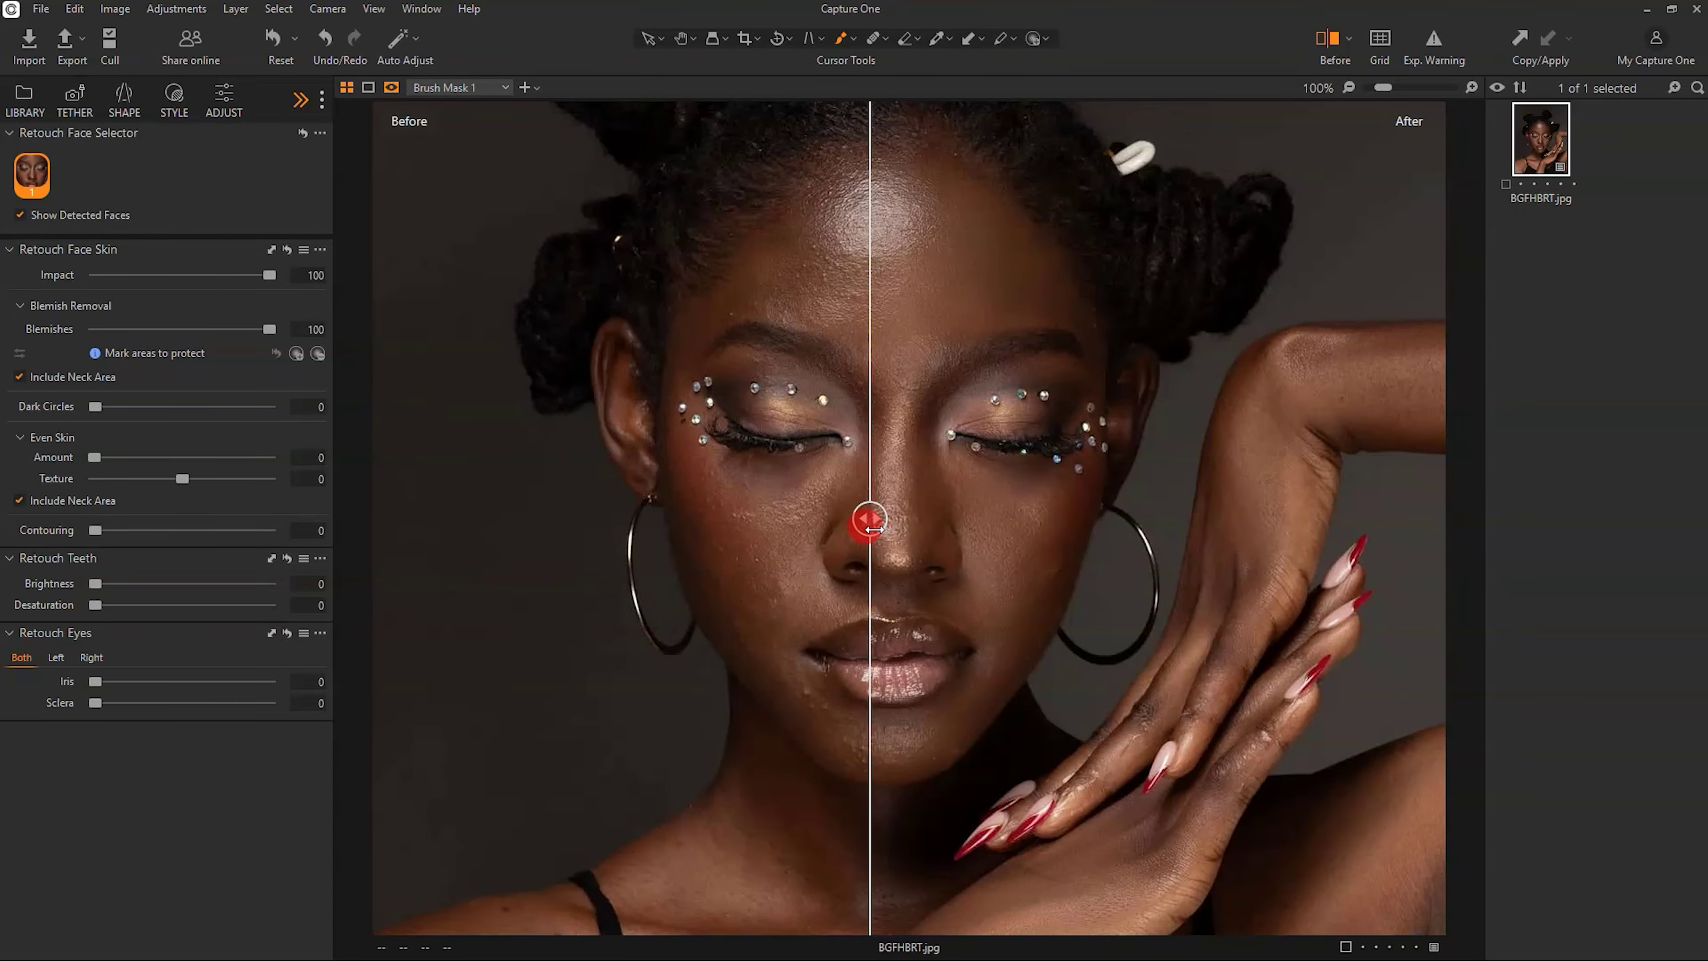
pyautogui.scroll(2, 800, 511)
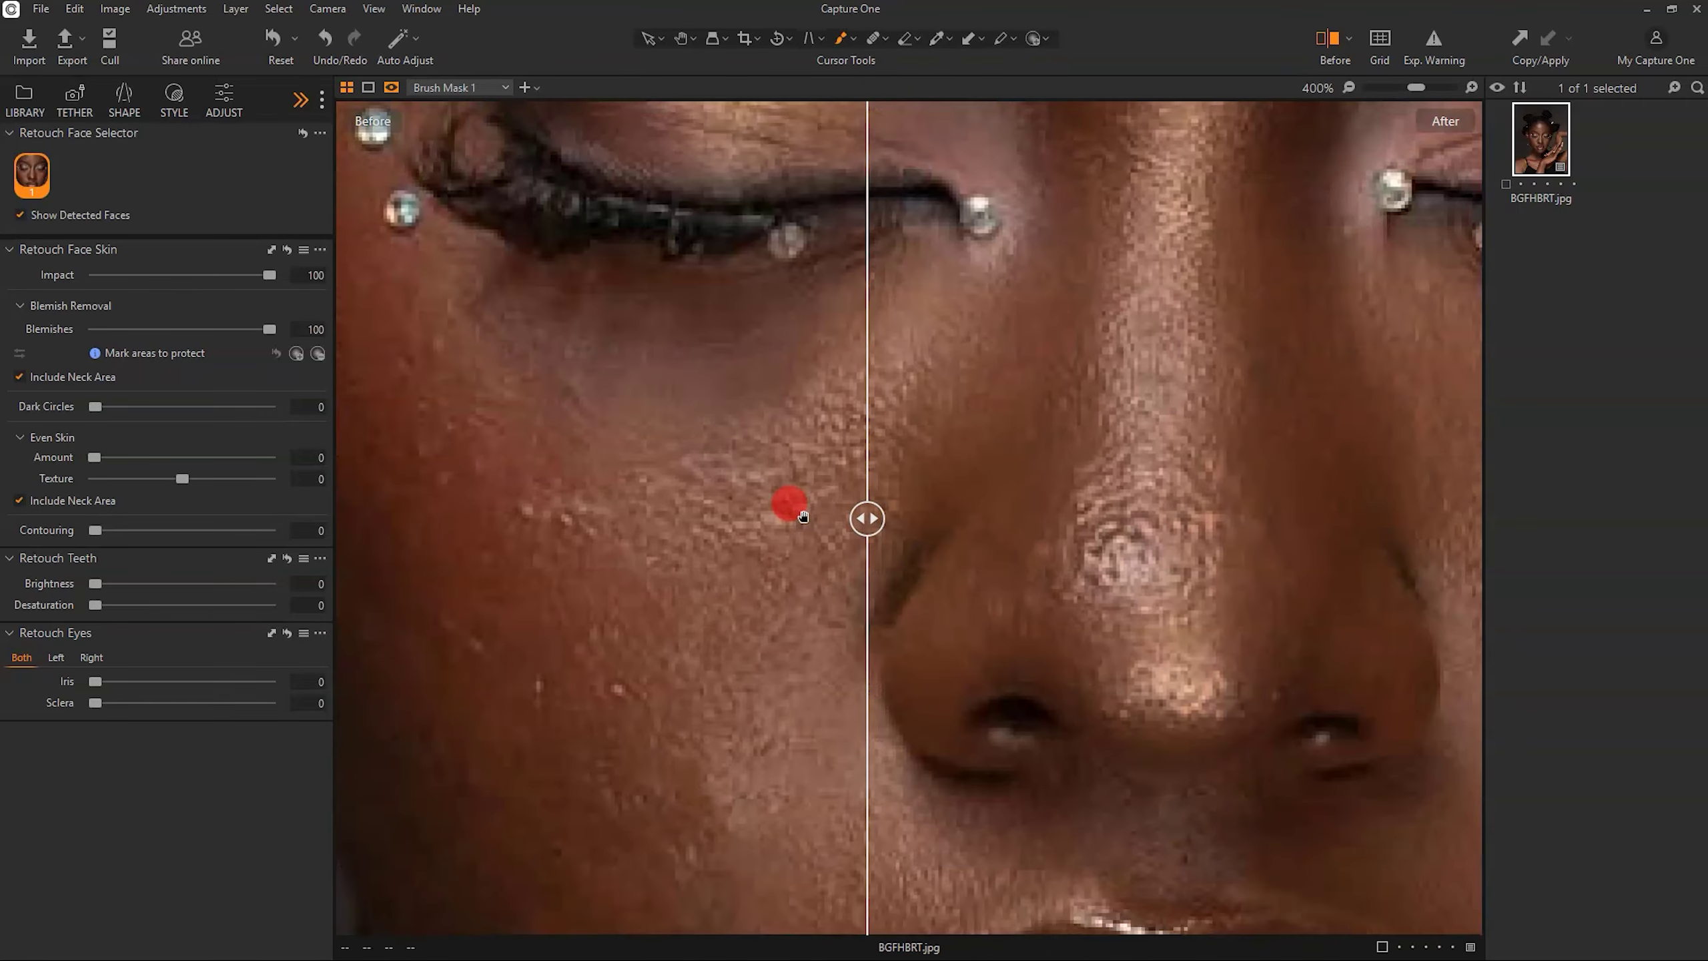
pyautogui.scroll(-1, 800, 511)
pyautogui.moveTo(864, 516); pyautogui.dragTo(957, 466)
pyautogui.scroll(-1, 972, 476)
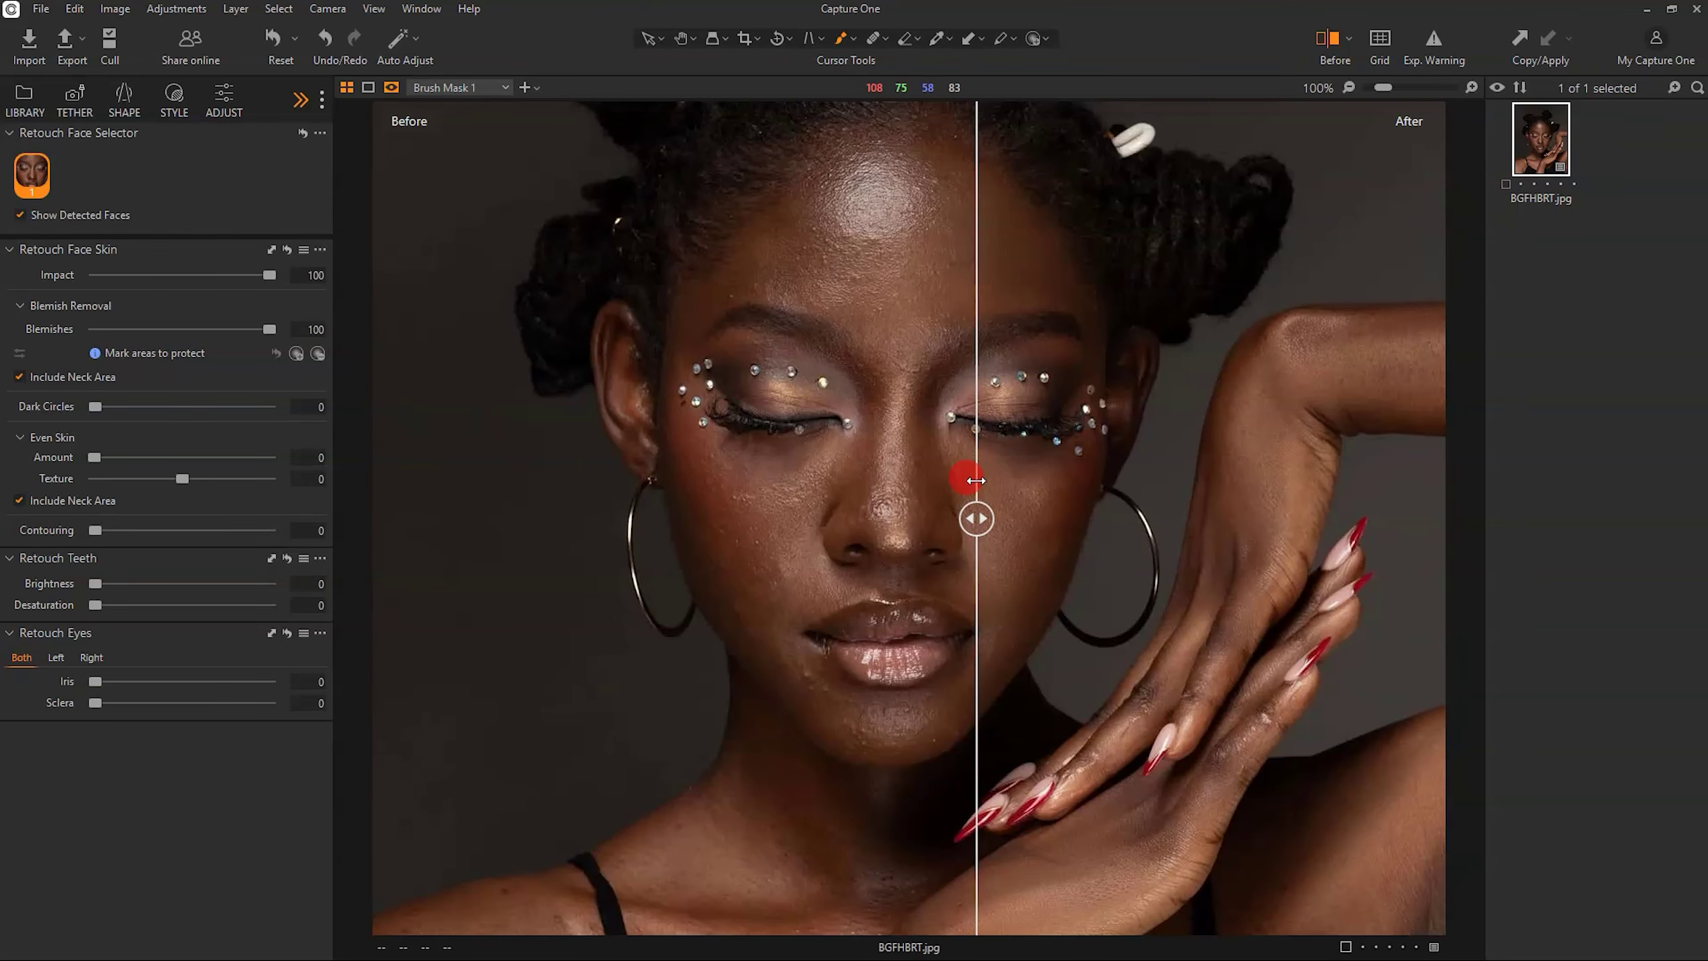
pyautogui.click(1327, 38)
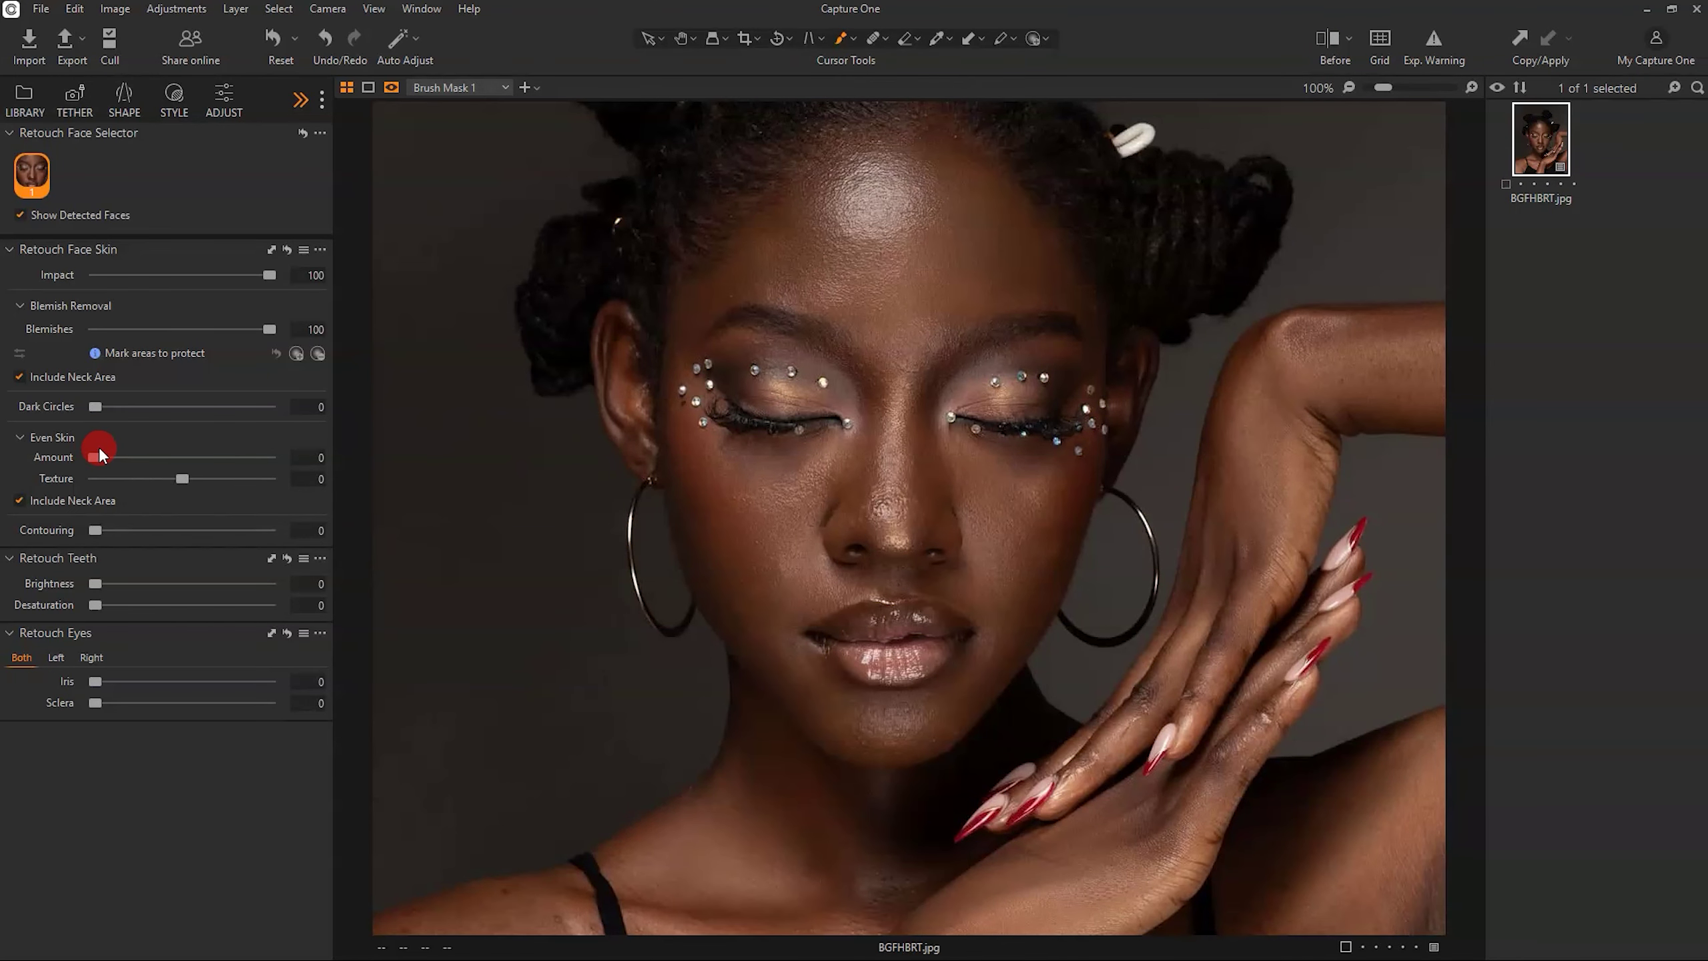
# Set the Even Skin amount to 100 for the face.
pyautogui.moveTo(96, 456); pyautogui.dragTo(145, 456)
pyautogui.moveTo(310, 455); pyautogui.dragTo(34, 460)
pyautogui.moveTo(201, 453); pyautogui.dragTo(300, 455)
pyautogui.moveTo(94, 457); pyautogui.dragTo(135, 457)
pyautogui.moveTo(300, 467); pyautogui.dragTo(463, 475)
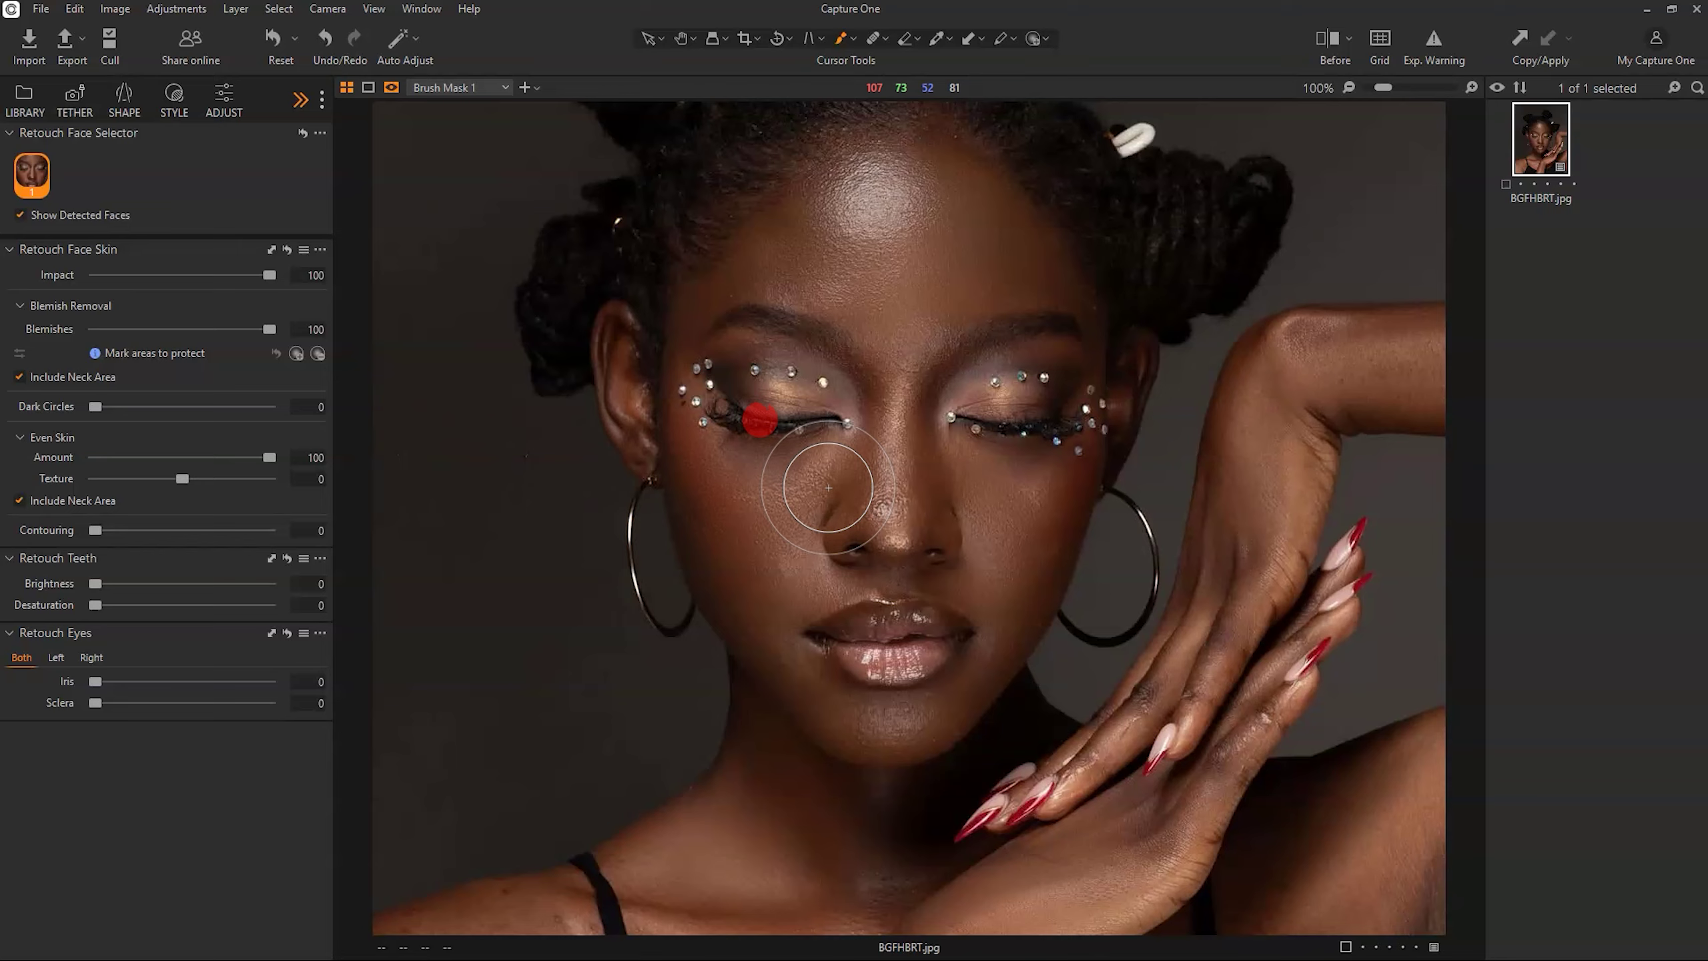
# Examine the evened skin up close, compare it with the original in a split before/after view, and close the comparison.
pyautogui.scroll(3, 828, 487)
pyautogui.scroll(-1, 828, 487)
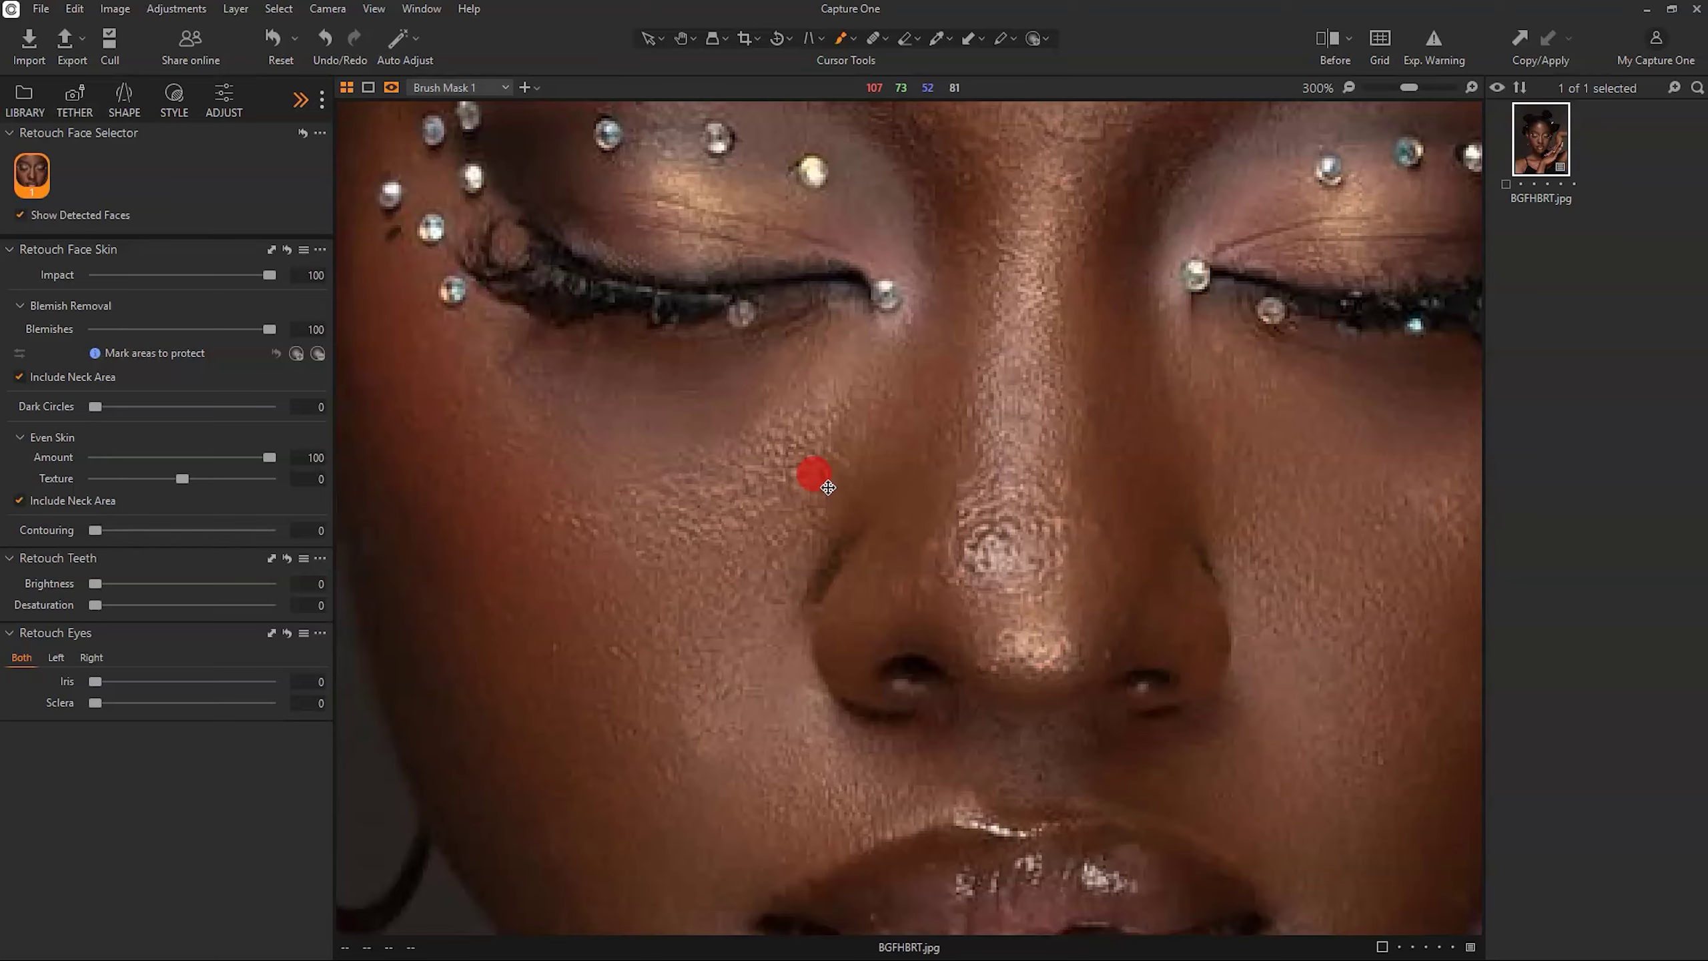
pyautogui.scroll(-4, 828, 487)
pyautogui.scroll(2, 828, 487)
pyautogui.scroll(-2, 828, 487)
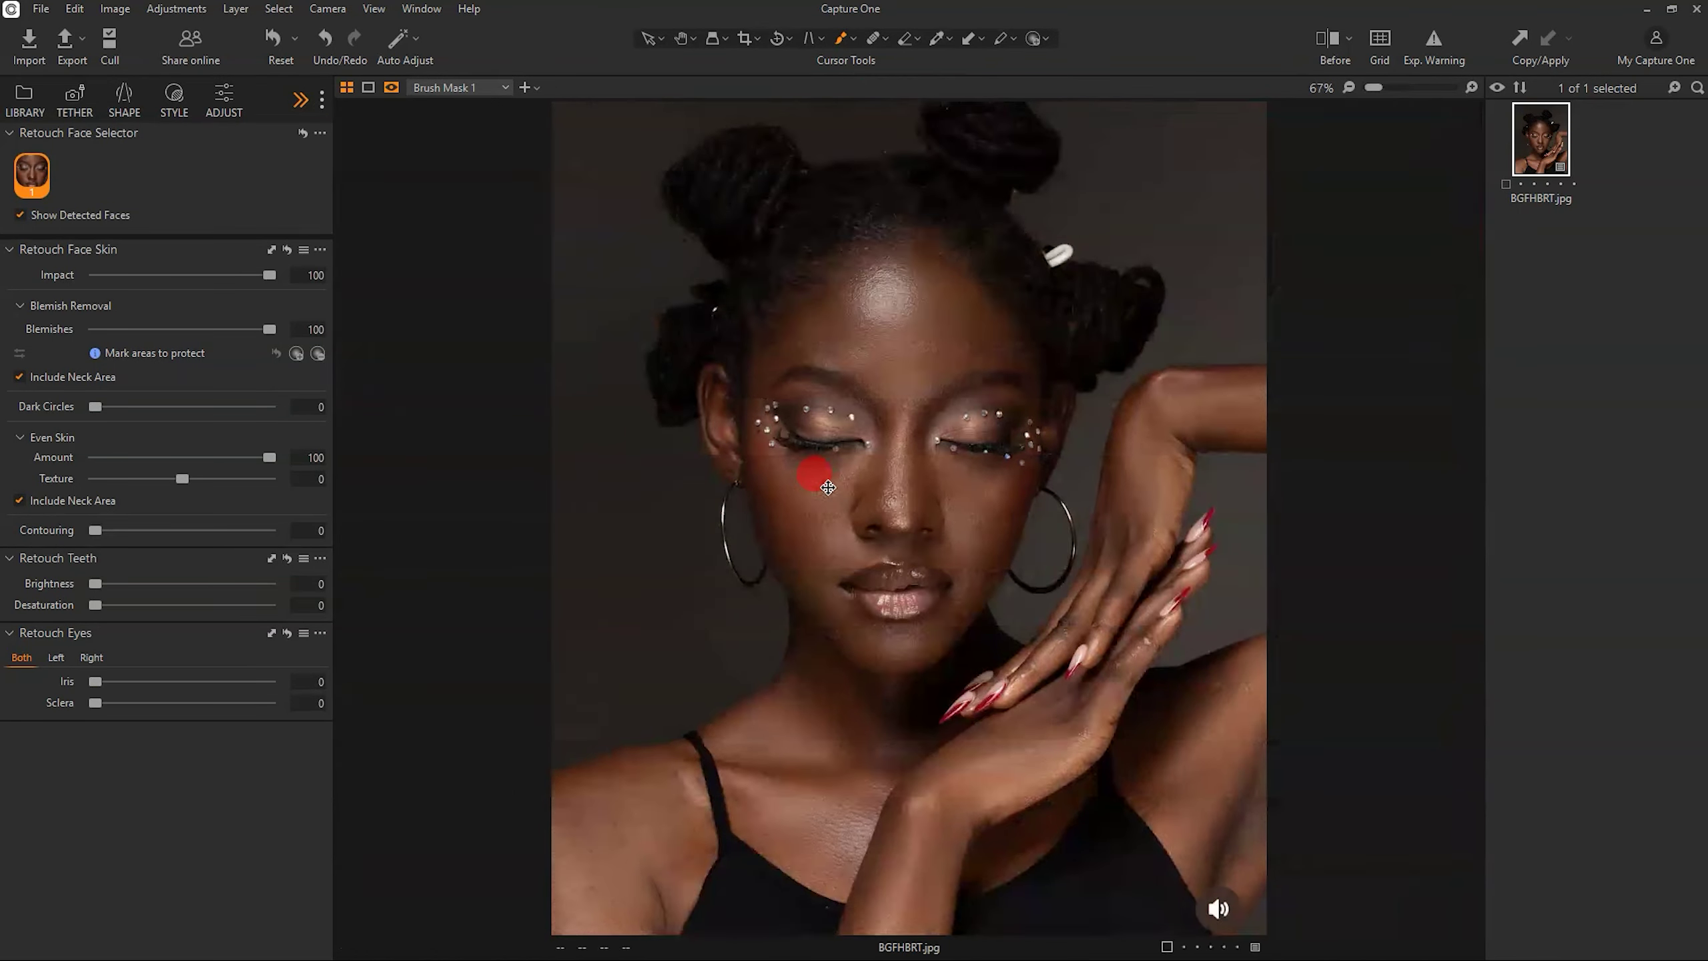
pyautogui.click(1328, 38)
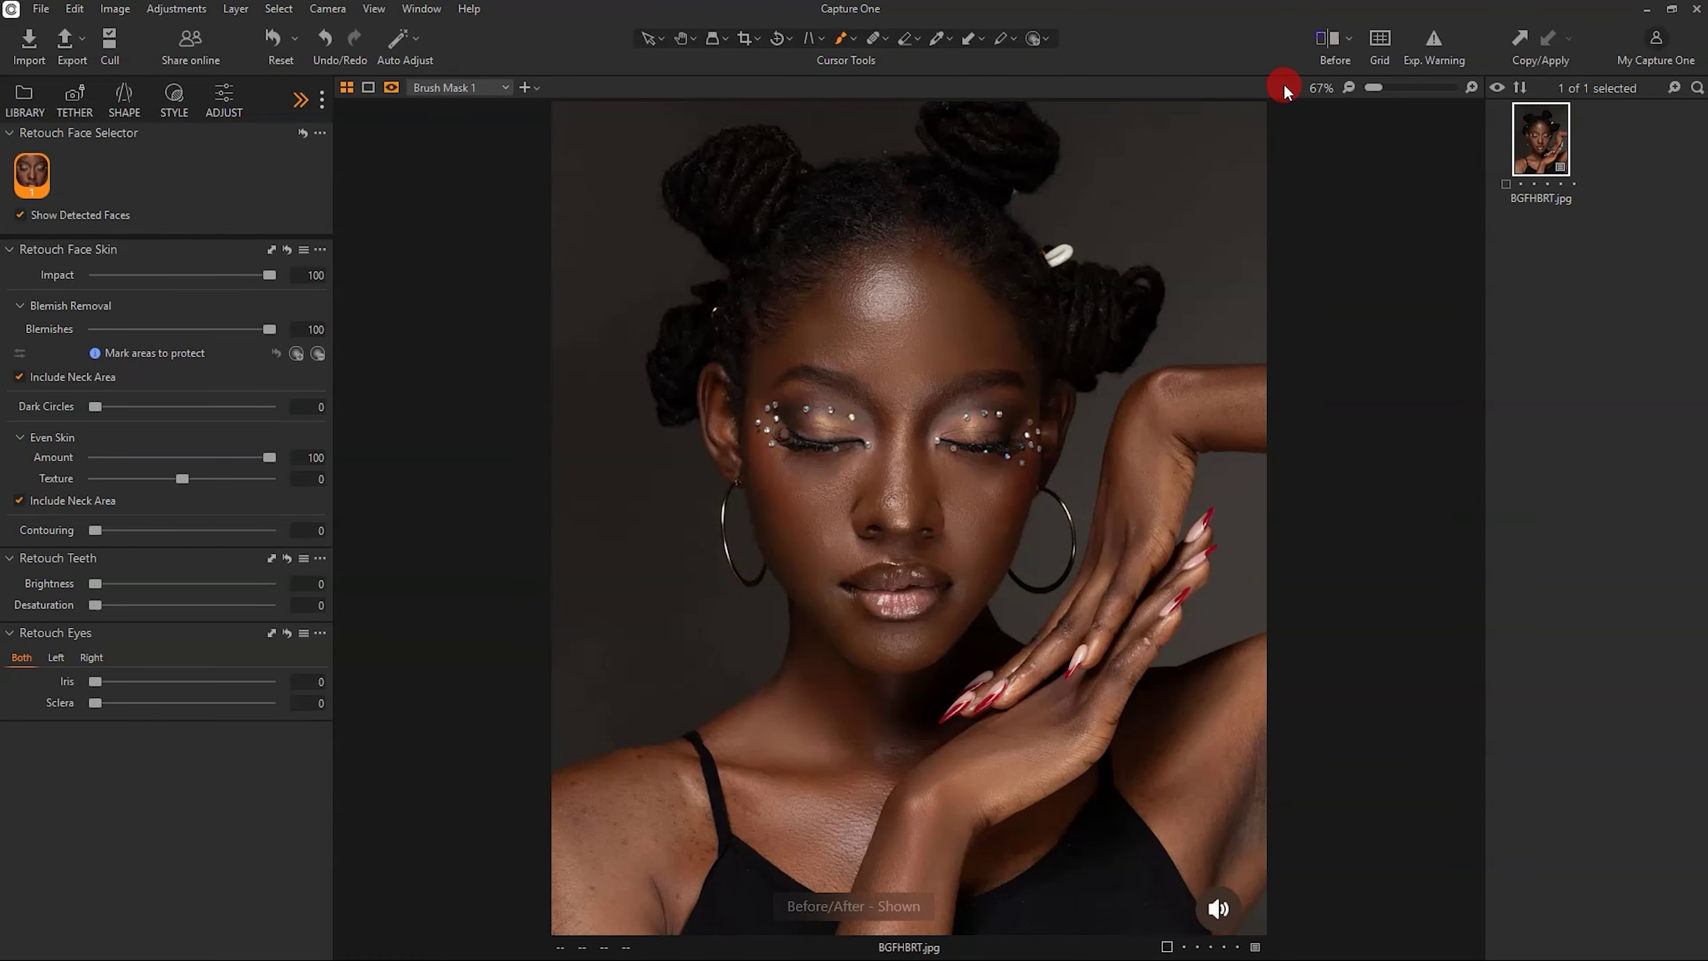
pyautogui.moveTo(892, 507); pyautogui.dragTo(886, 519)
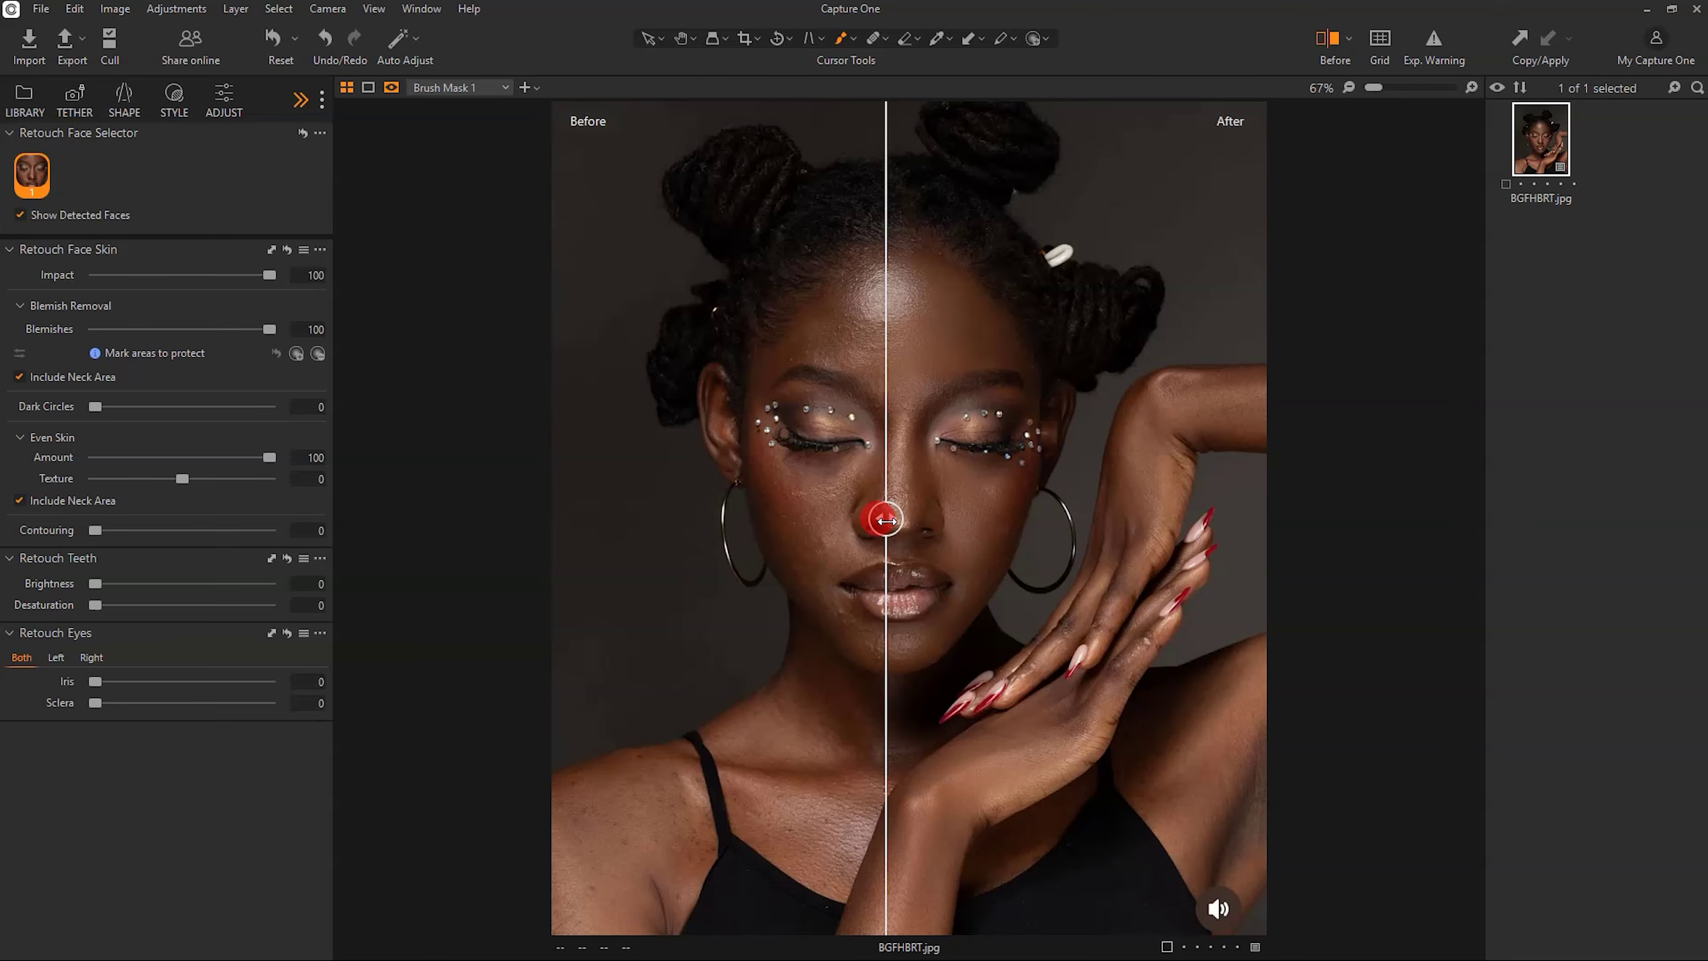
pyautogui.scroll(4, 800, 466)
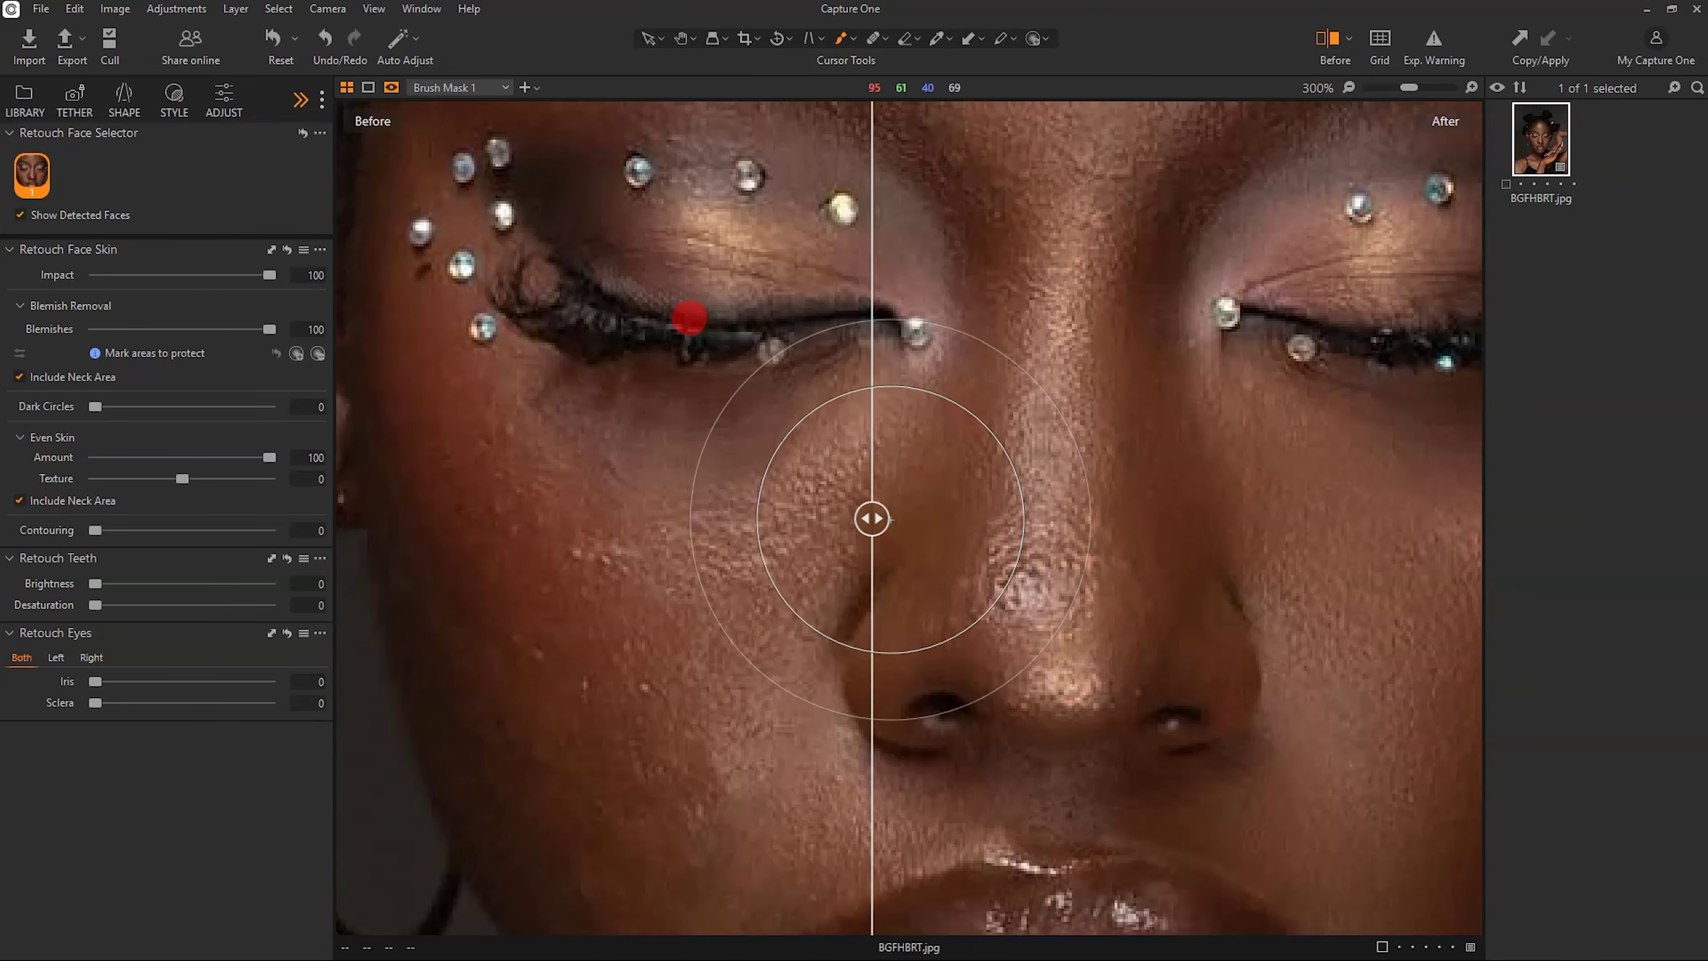
pyautogui.scroll(-3, 891, 521)
pyautogui.moveTo(874, 519); pyautogui.dragTo(525, 518)
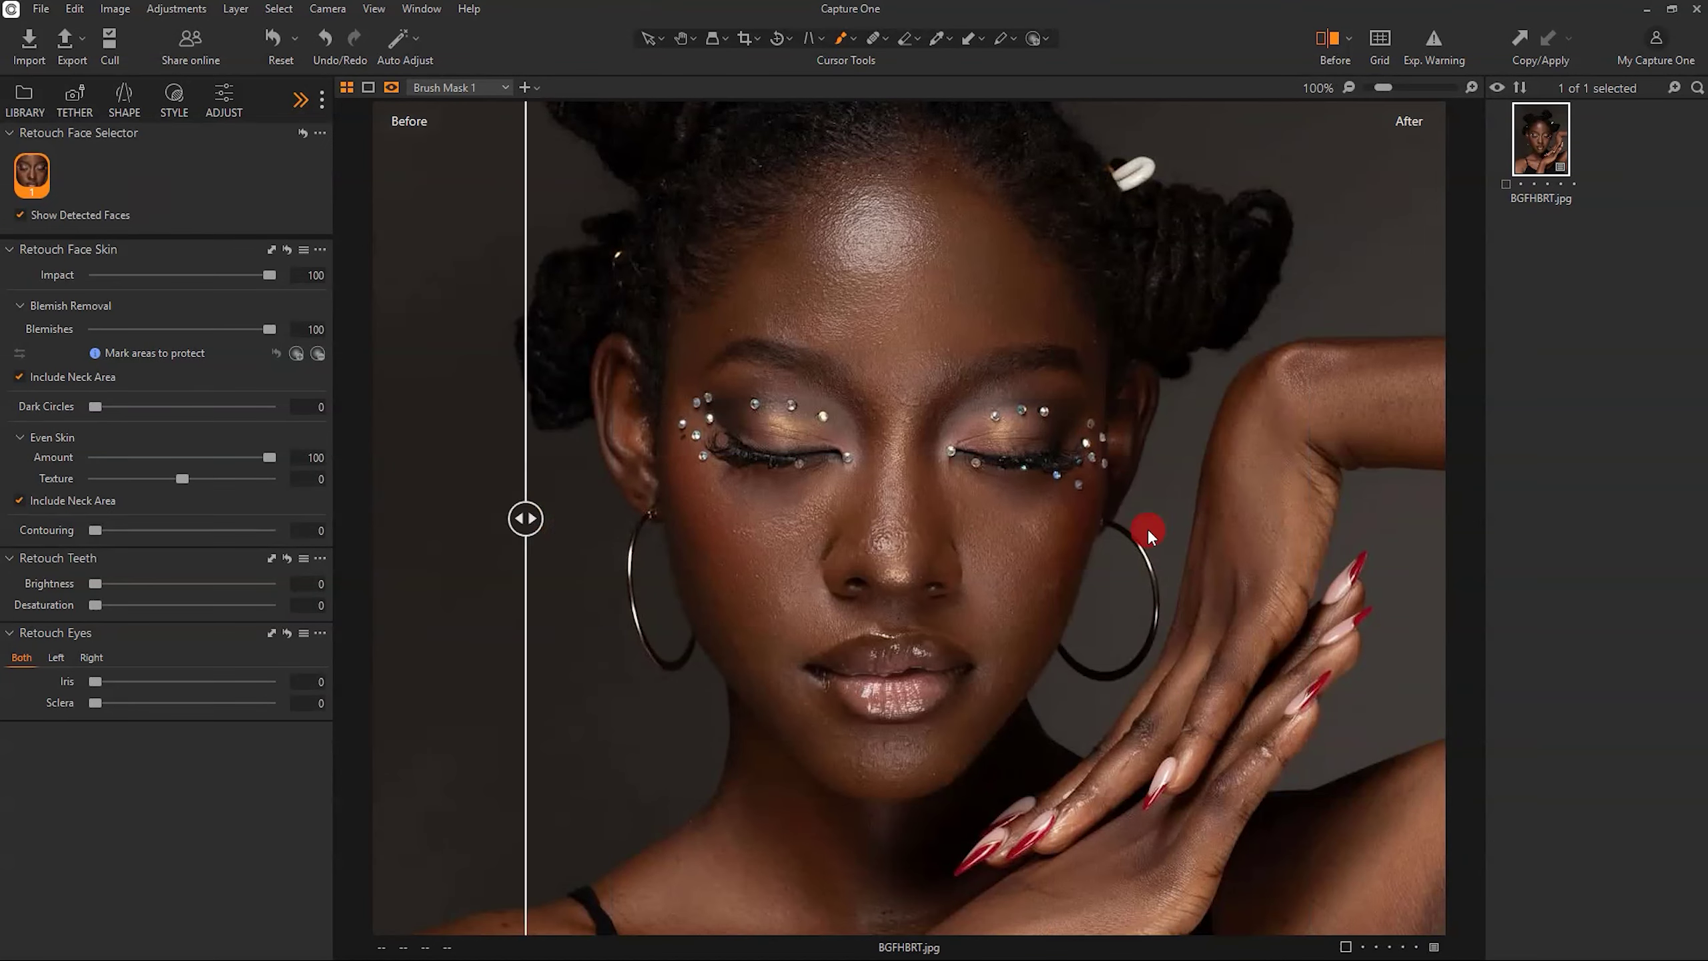
pyautogui.moveTo(1148, 529); pyautogui.dragTo(1275, 411)
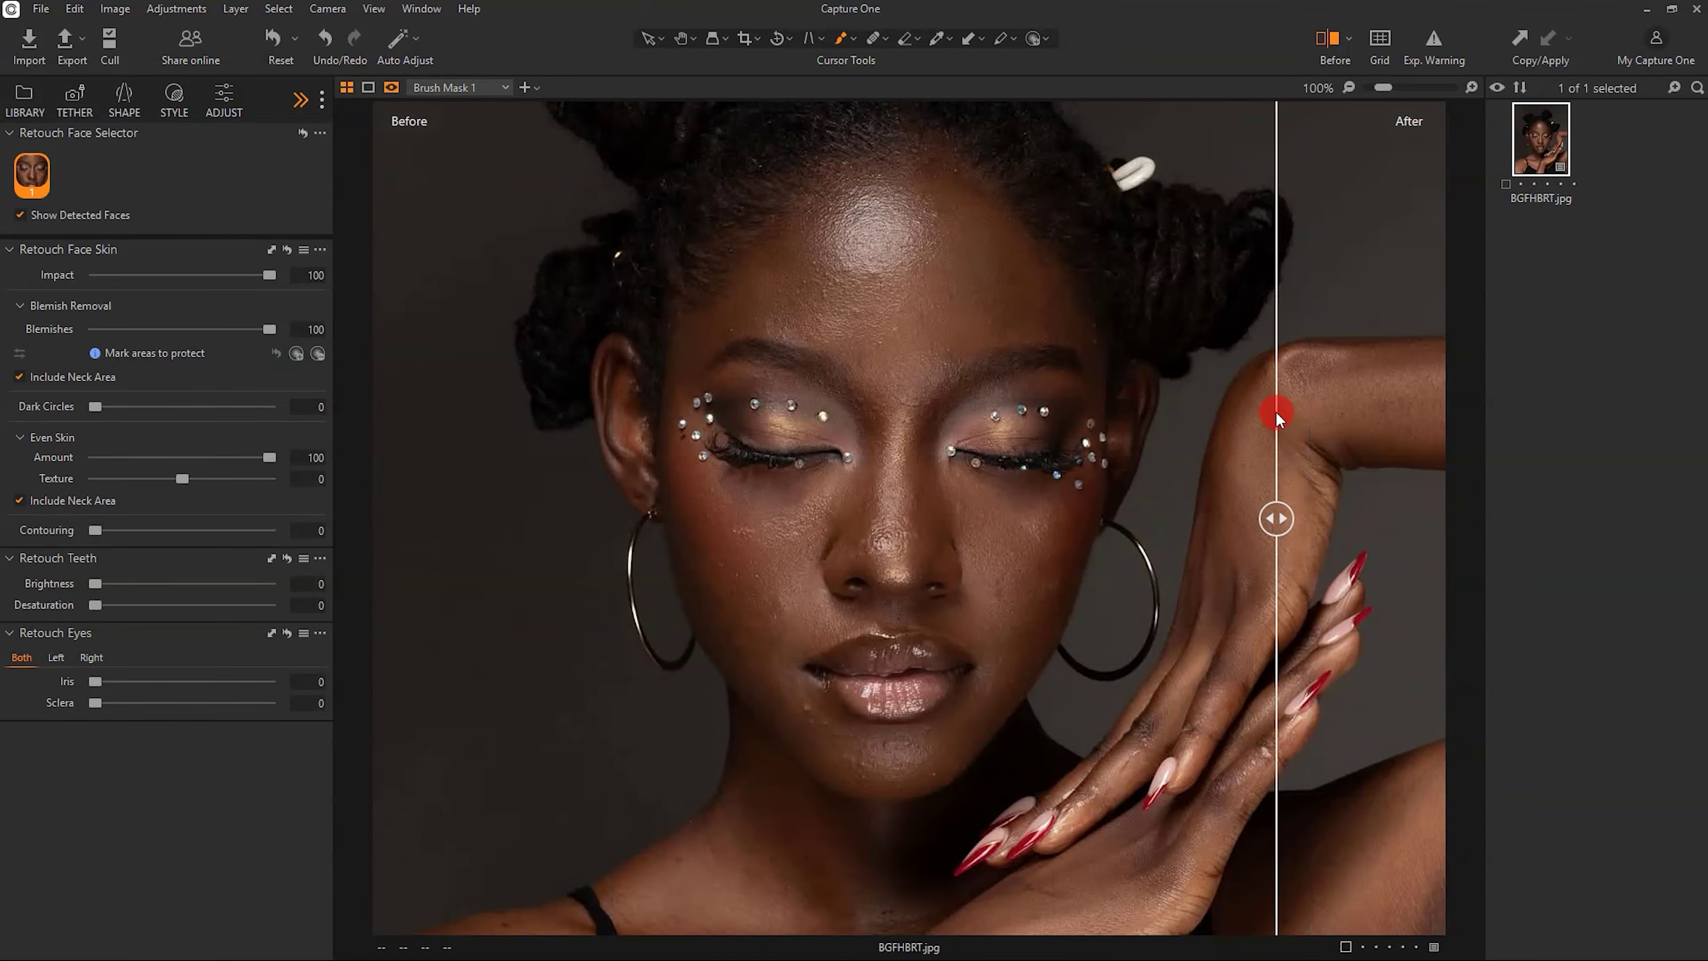
pyautogui.click(1332, 39)
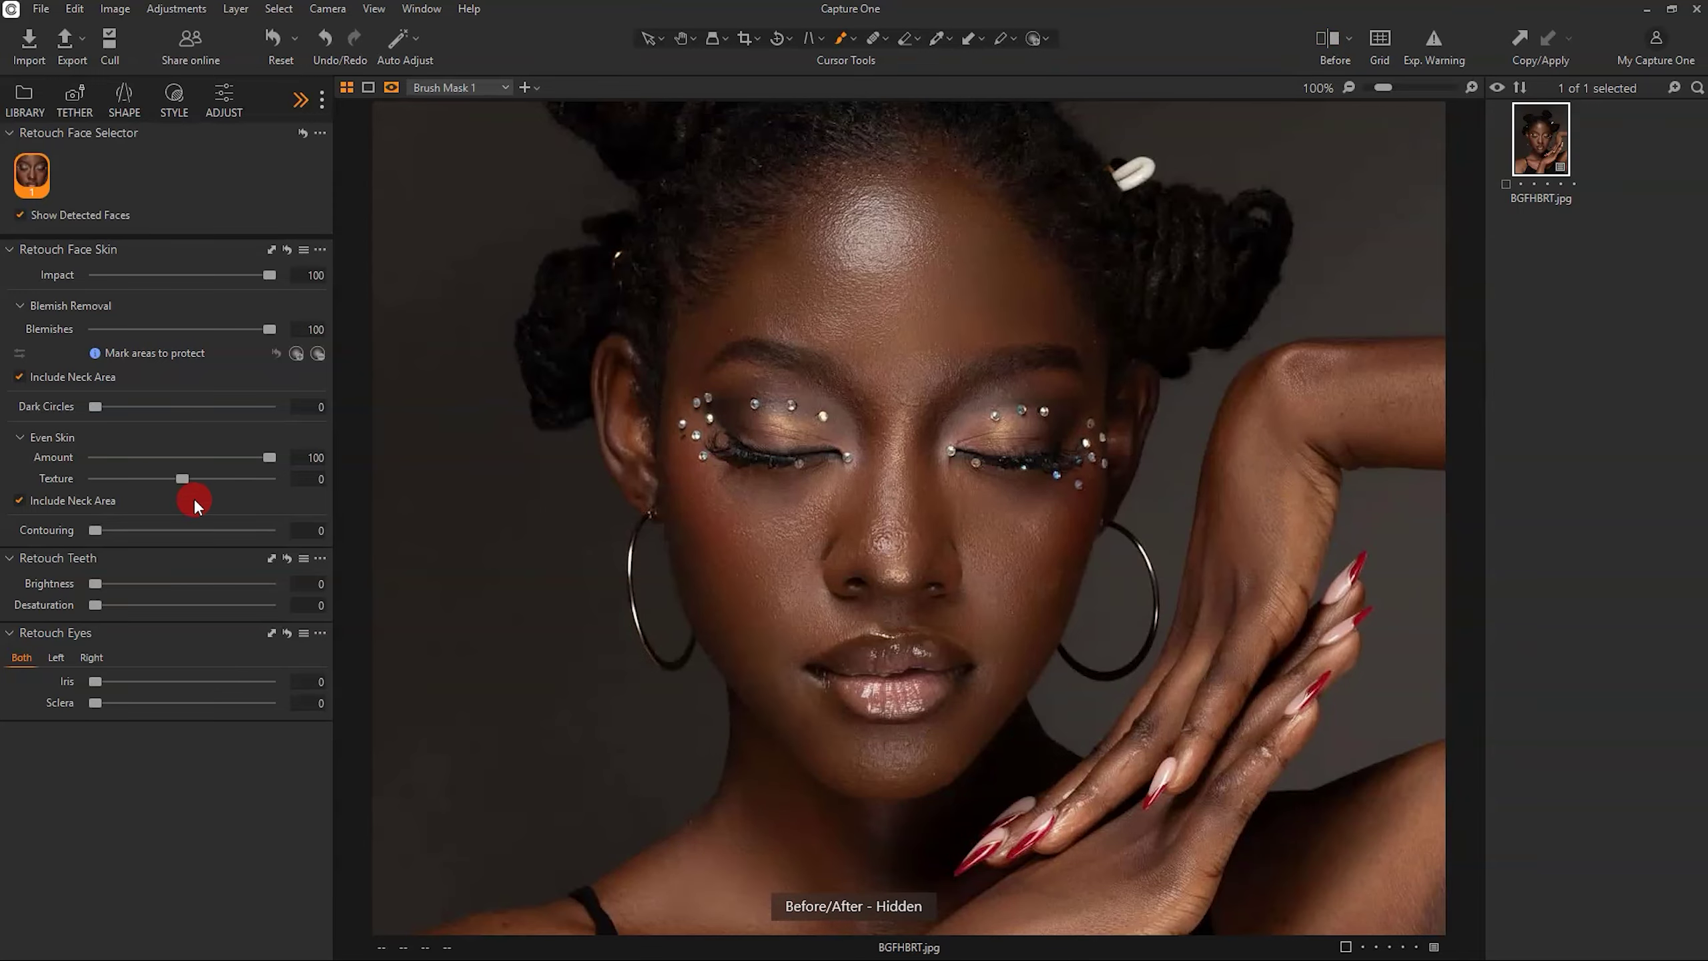
# Try a higher Even Skin texture and set it to -55 for smoother skin.
pyautogui.moveTo(186, 478); pyautogui.dragTo(242, 485)
pyautogui.moveTo(888, 188)
pyautogui.mouseDown()
pyautogui.moveTo(854, 145)
pyautogui.moveTo(743, 217)
pyautogui.moveTo(824, 162)
pyautogui.mouseUp()
pyautogui.moveTo(240, 479)
pyautogui.mouseDown()
pyautogui.moveTo(75, 481)
pyautogui.moveTo(317, 474)
pyautogui.moveTo(135, 482)
pyautogui.mouseUp()
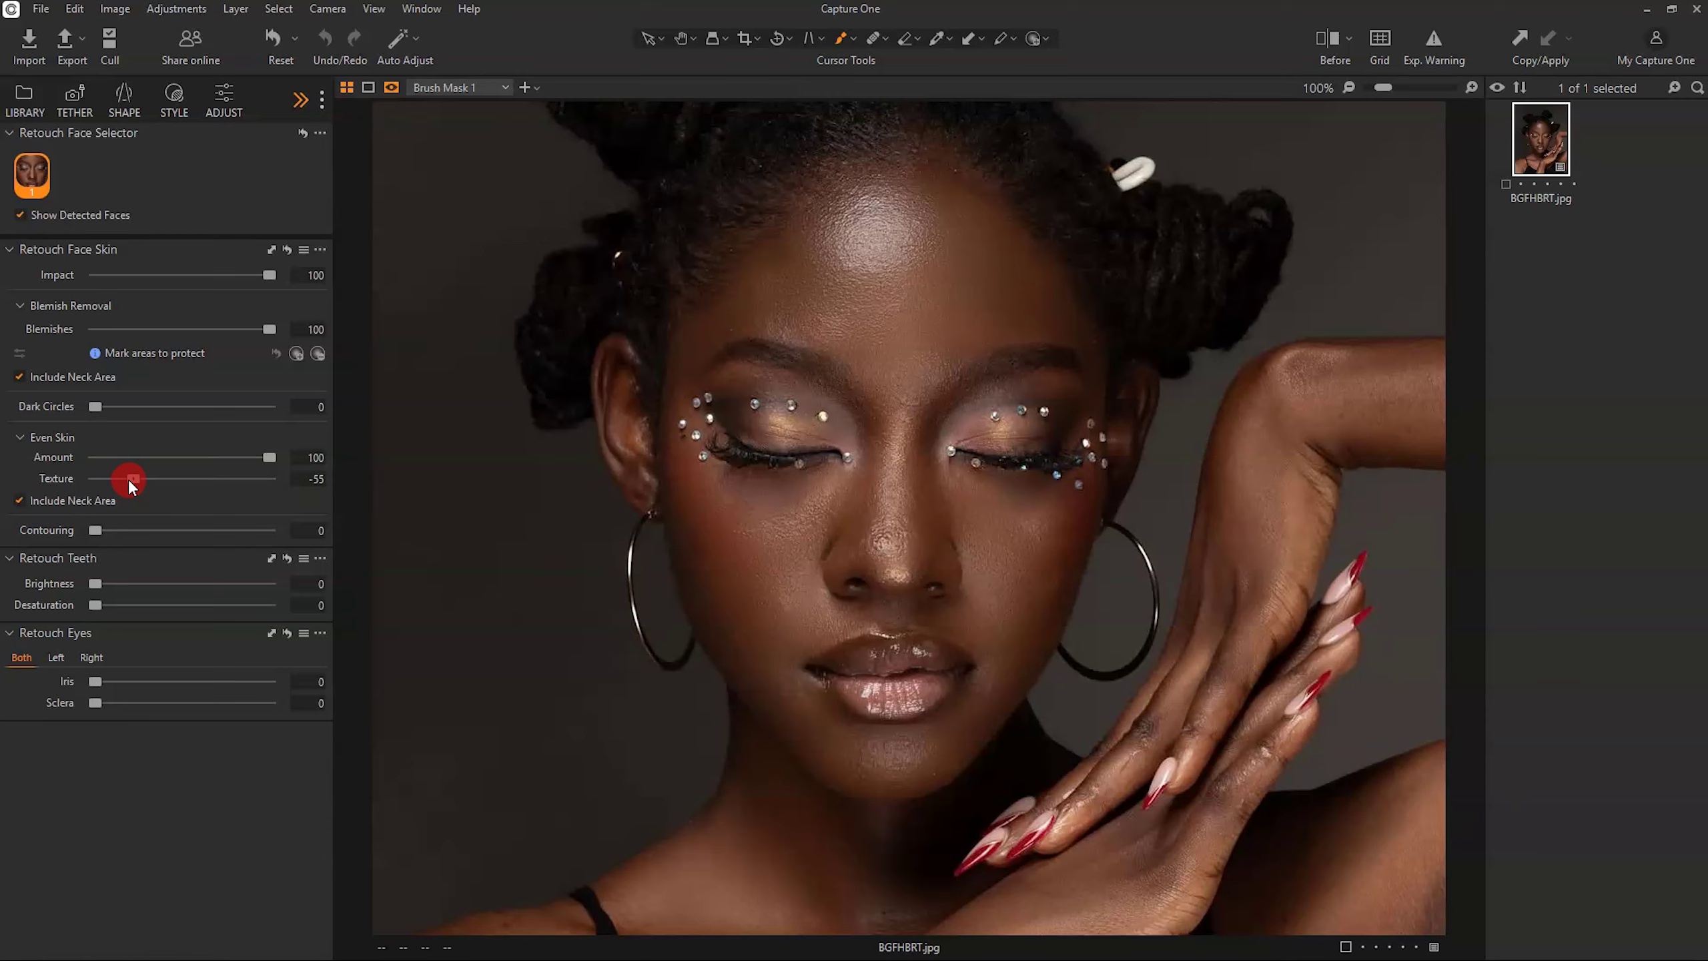
# Set the Even Skin texture to -65.
pyautogui.moveTo(129, 479)
pyautogui.mouseDown()
pyautogui.moveTo(175, 486)
pyautogui.moveTo(118, 482)
pyautogui.mouseUp()
pyautogui.click(313, 479)
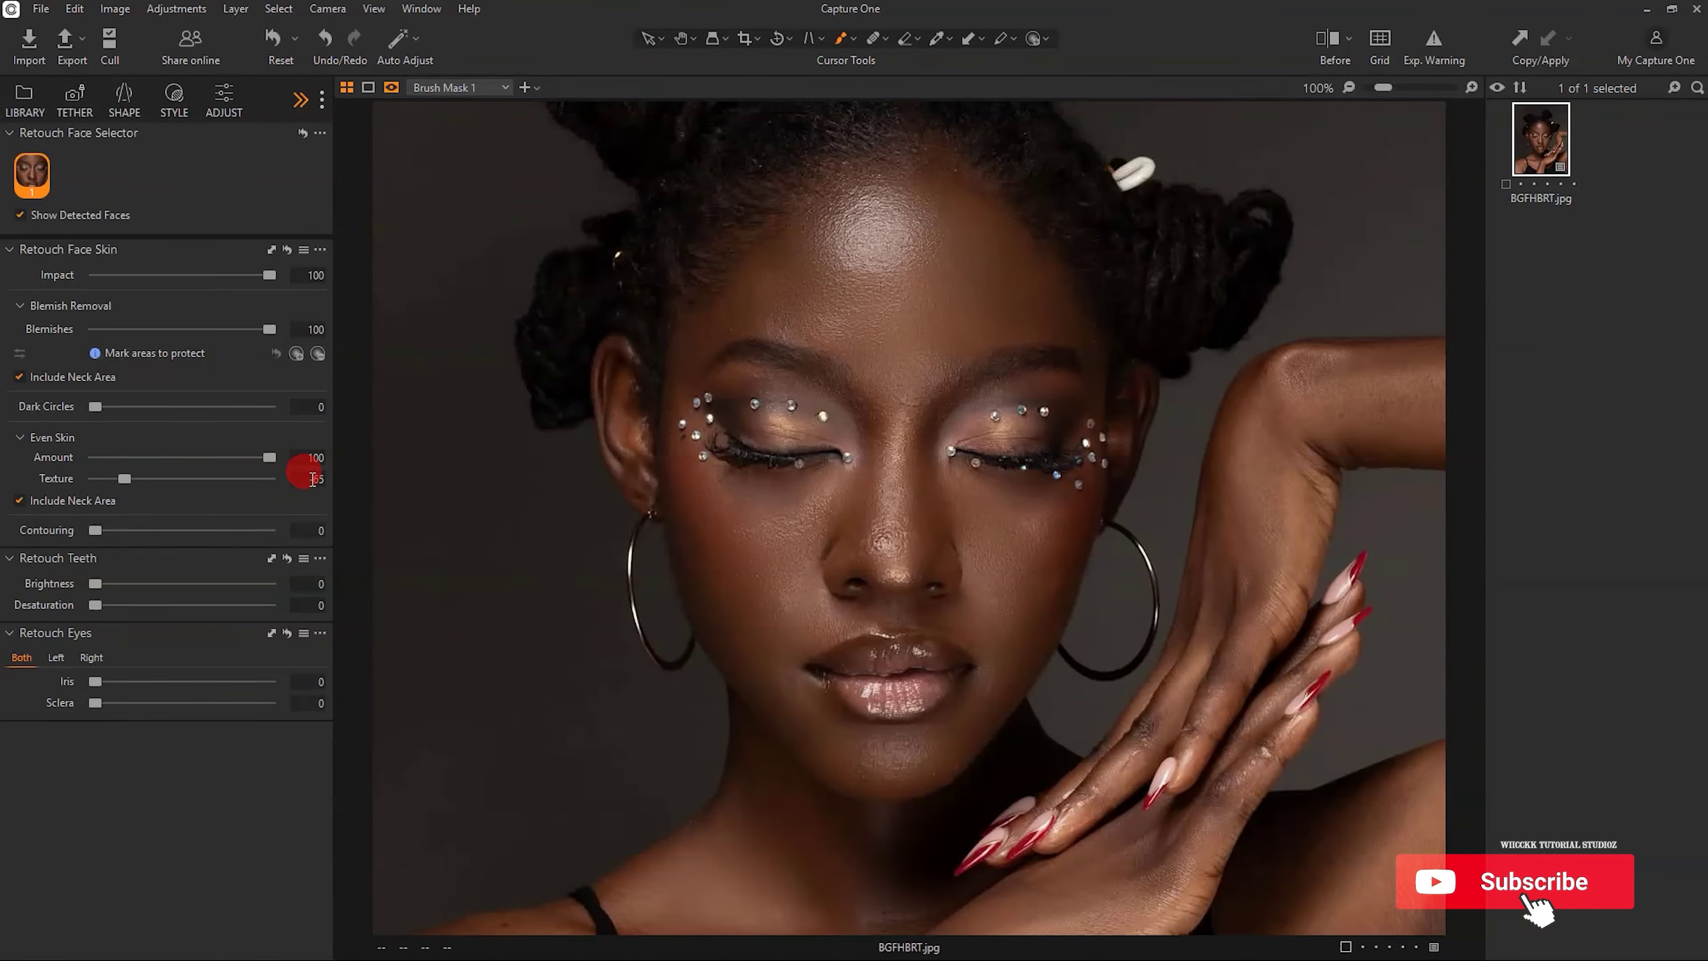
pyautogui.write('-65')
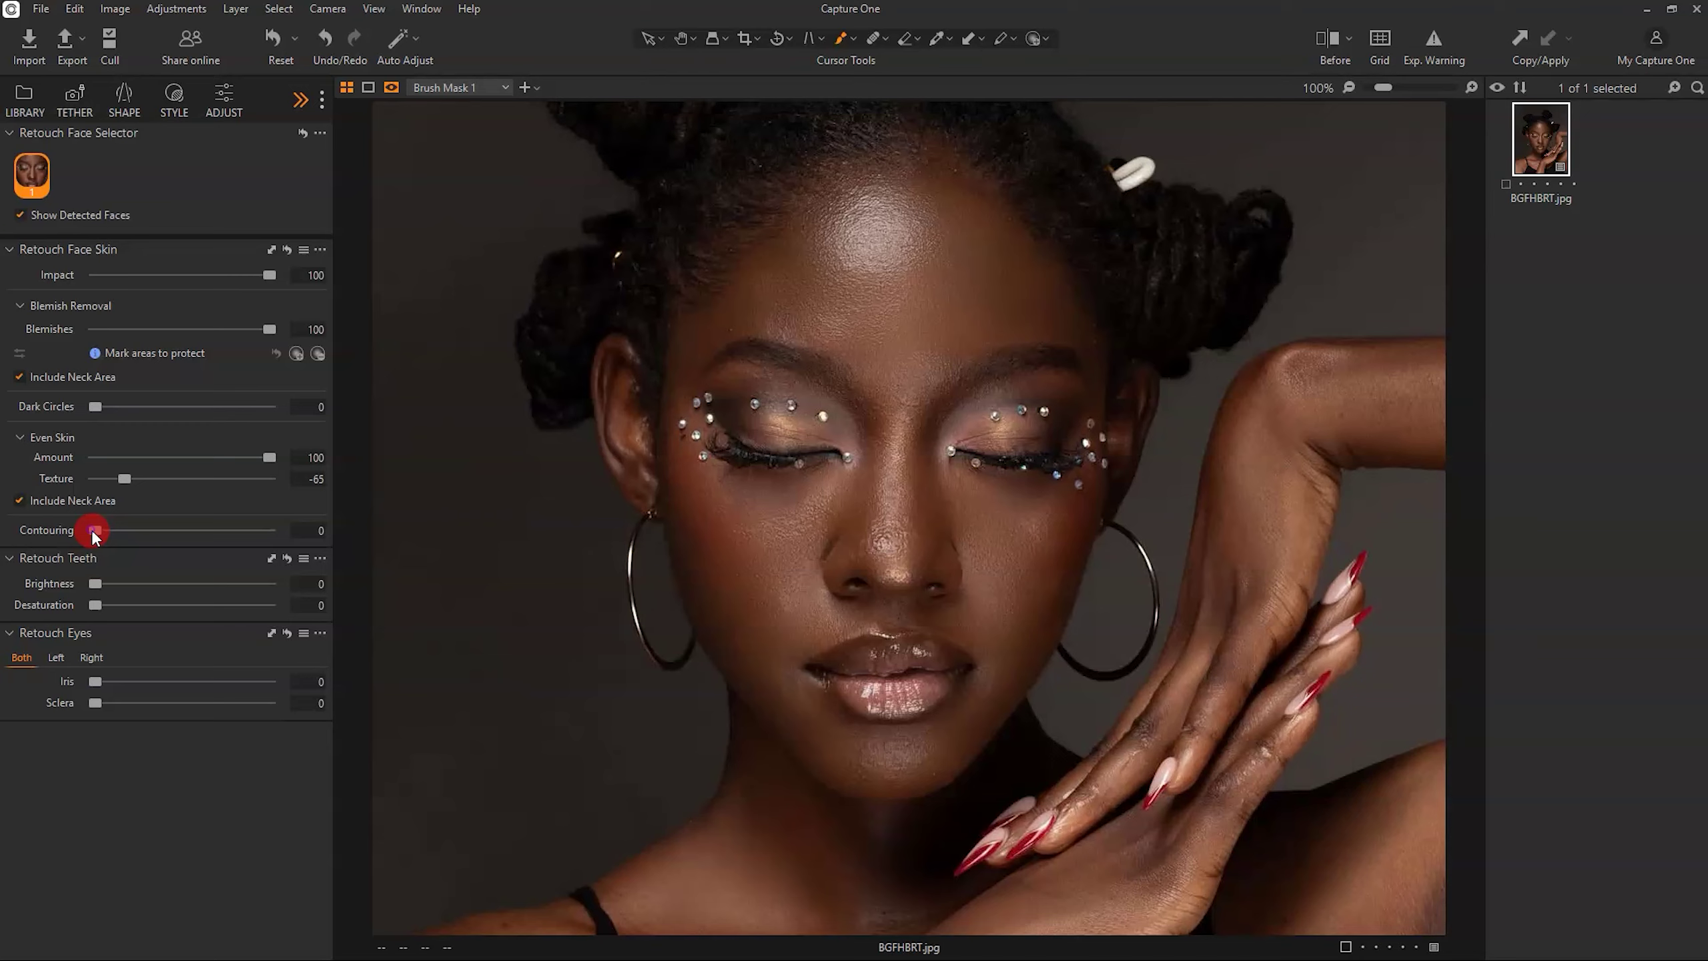
# Try the face Contouring at full strength, check it on the whole portrait, and settle on 70.
pyautogui.moveTo(94, 532); pyautogui.dragTo(118, 533)
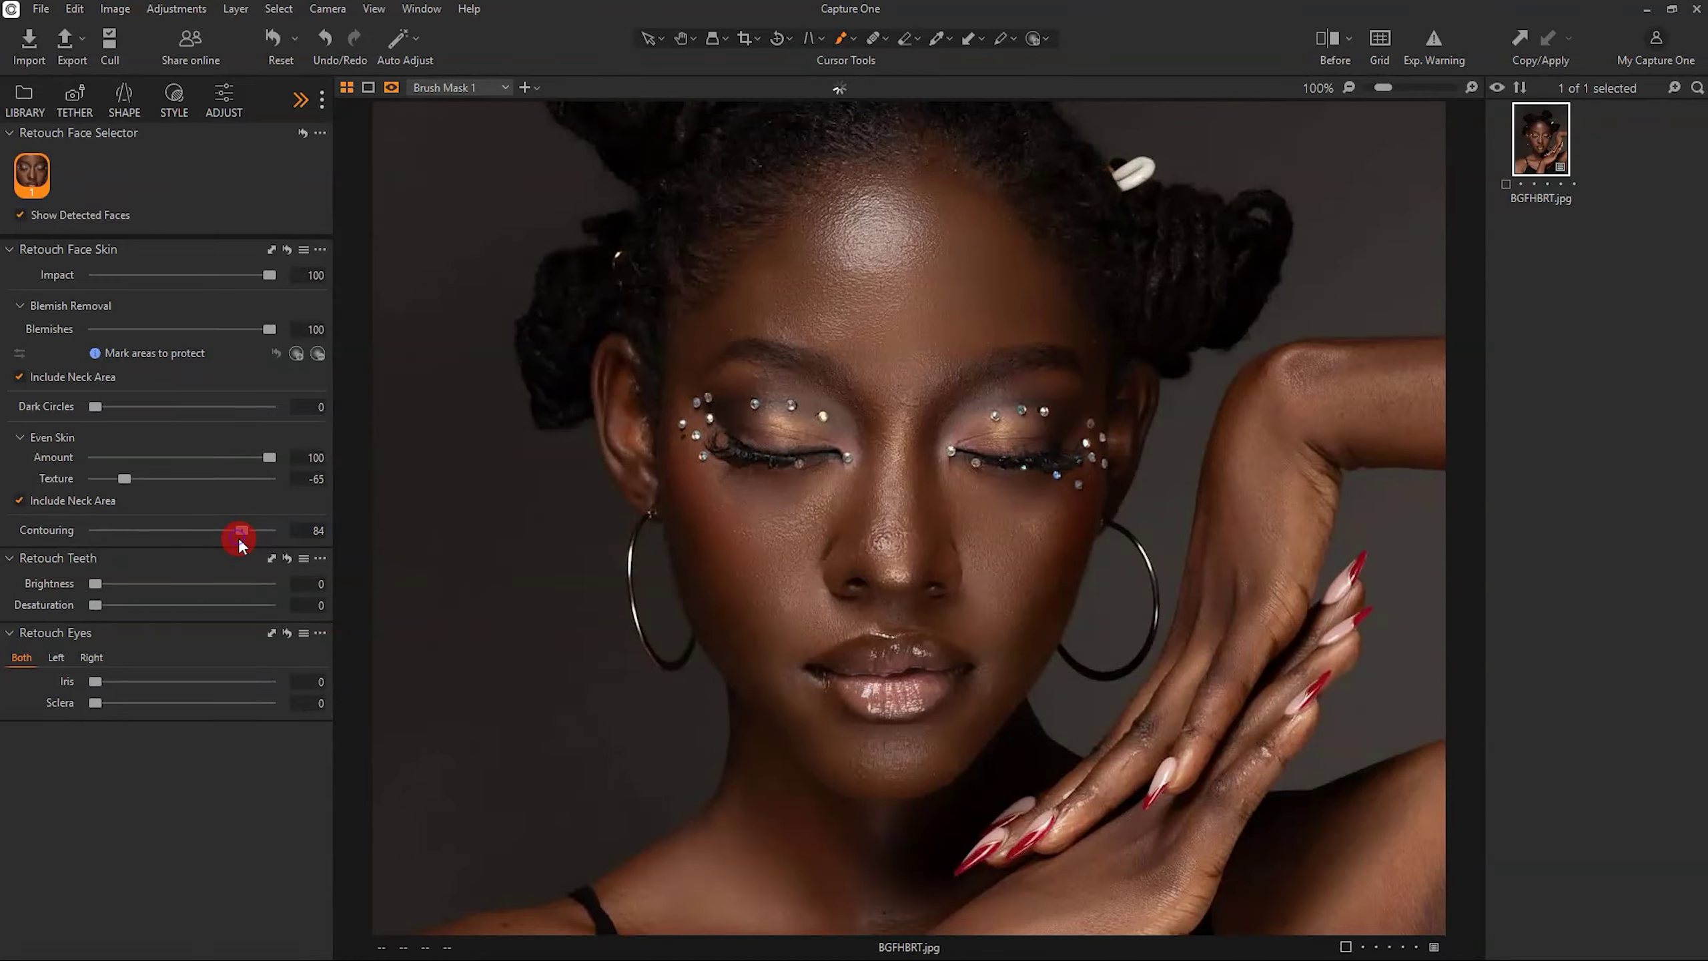
pyautogui.moveTo(254, 534); pyautogui.dragTo(198, 534)
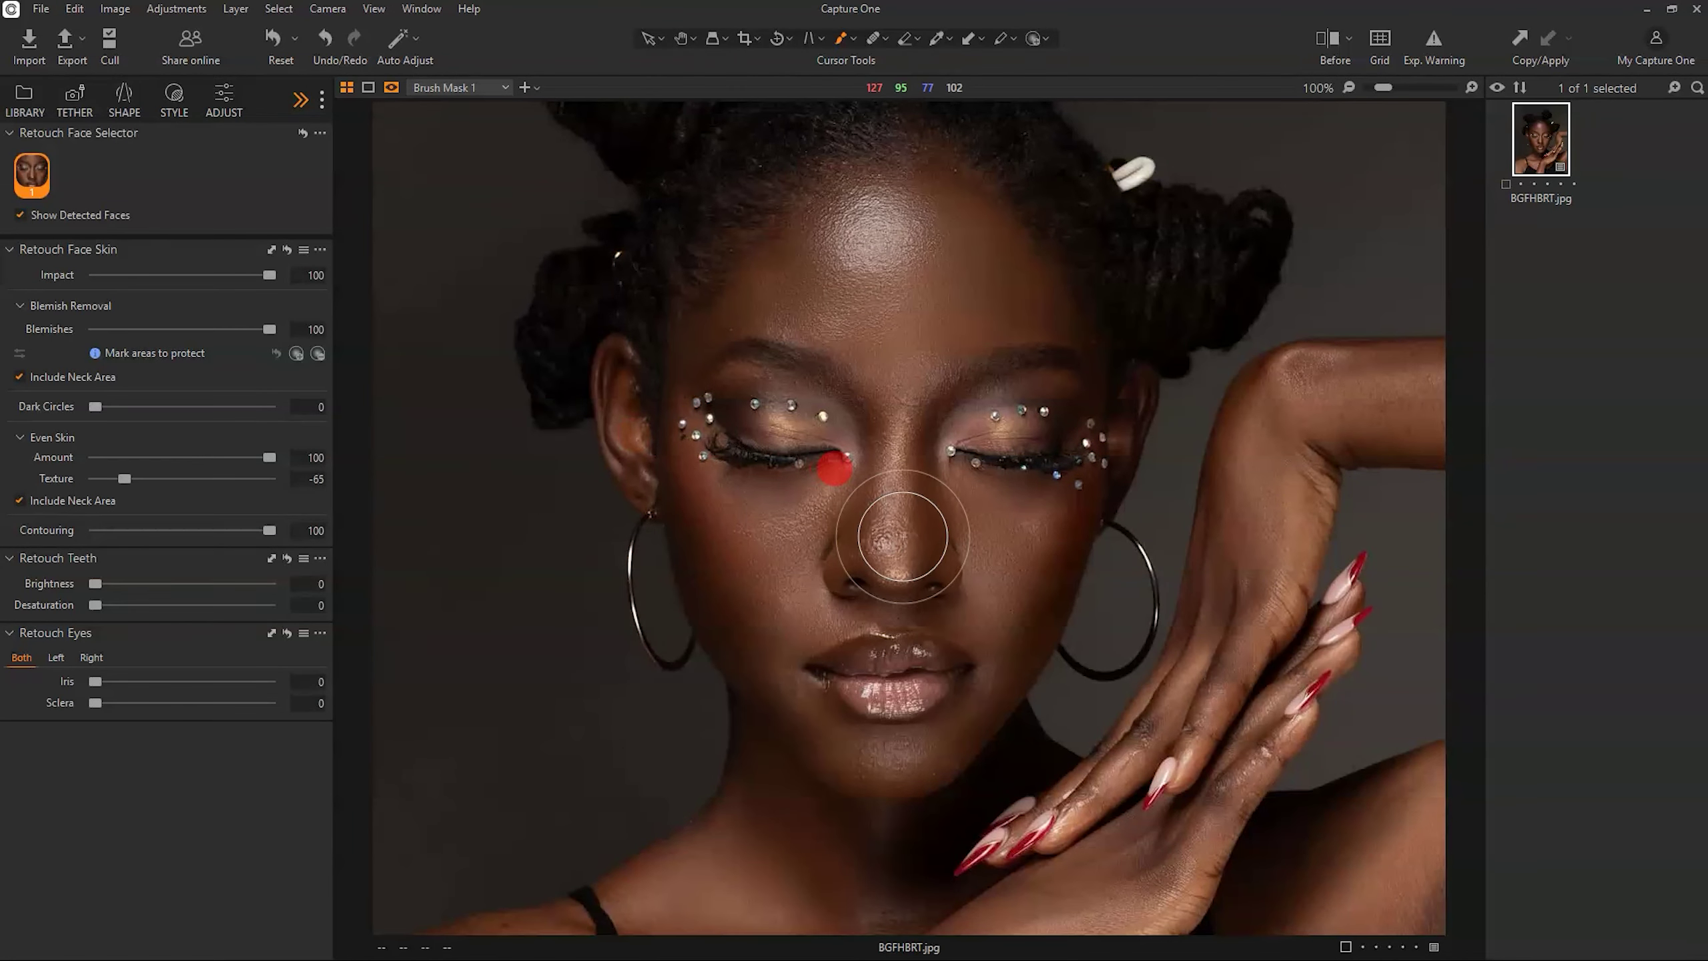
pyautogui.doubleClick(820, 466)
pyautogui.doubleClick(902, 537)
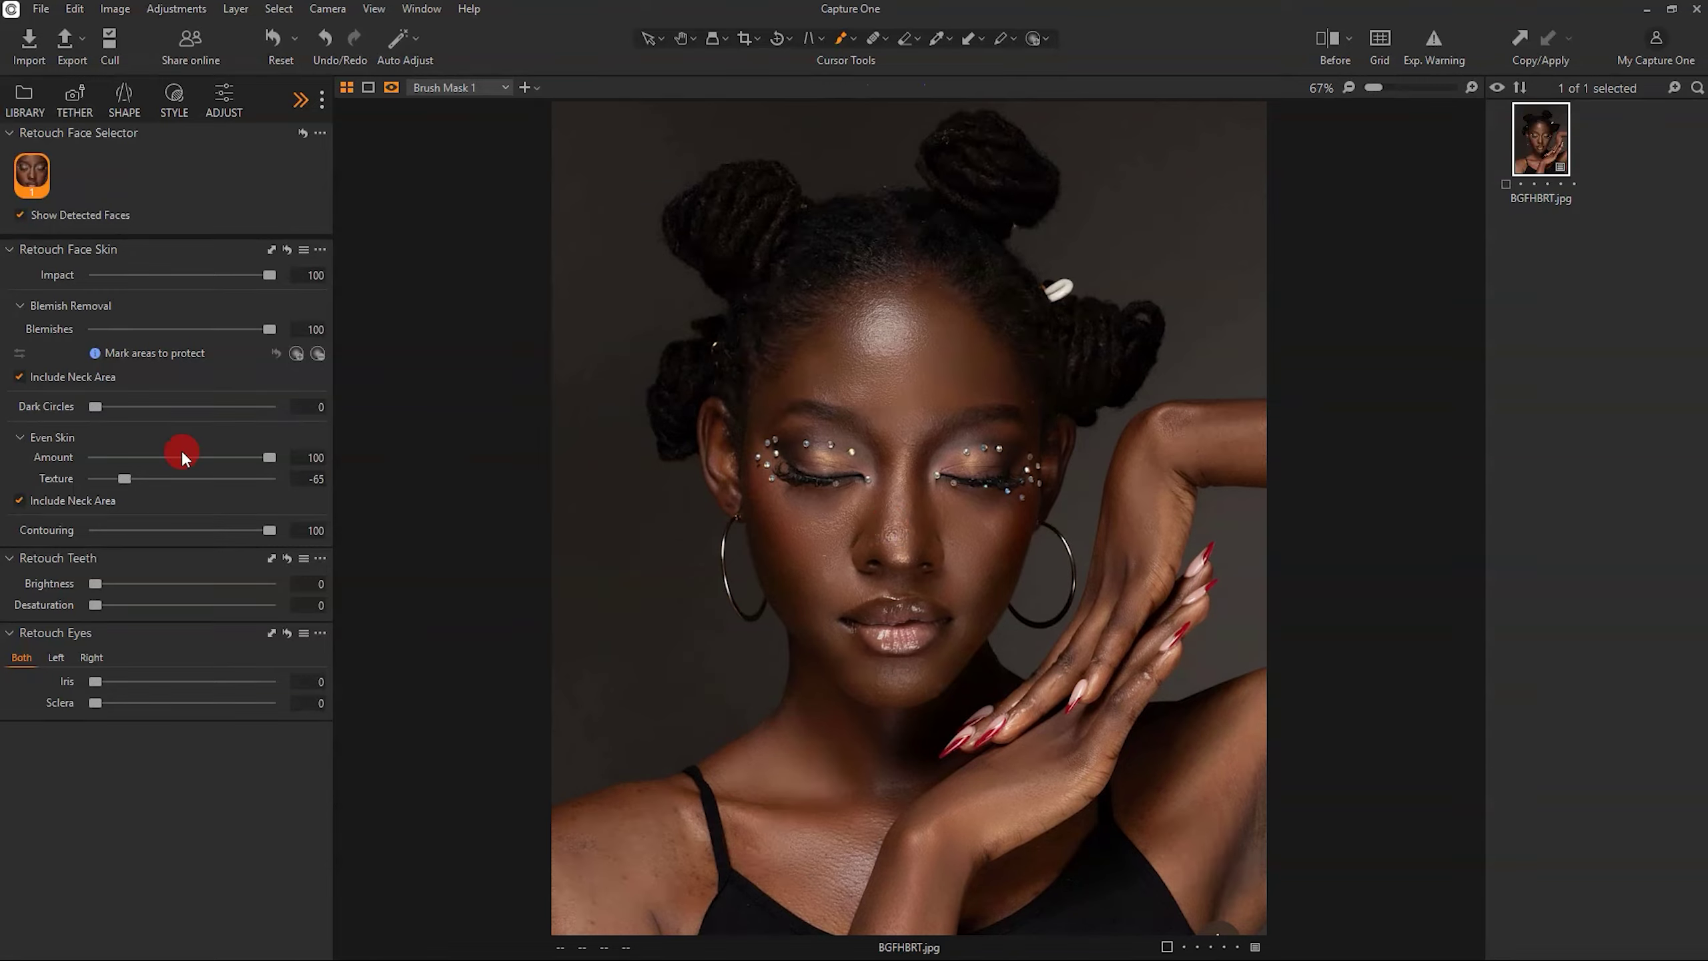
pyautogui.moveTo(150, 532); pyautogui.dragTo(321, 534)
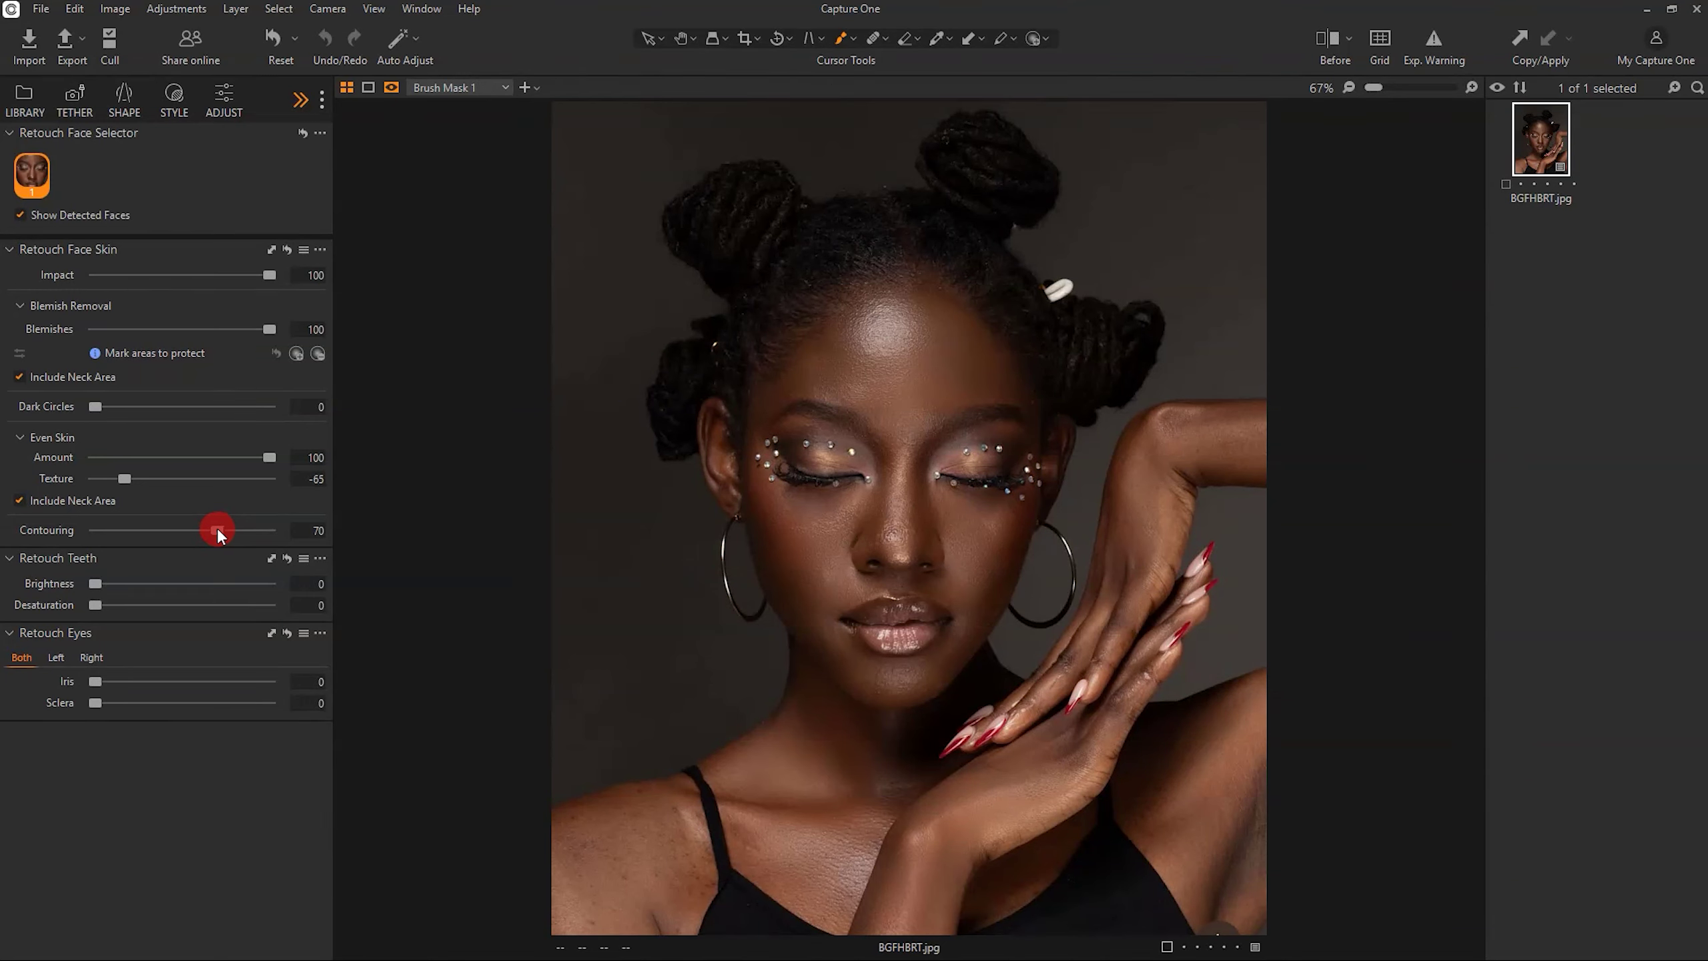
# Compare the contoured portrait with the original in a split before/after view and close the comparison.
pyautogui.click(1347, 40)
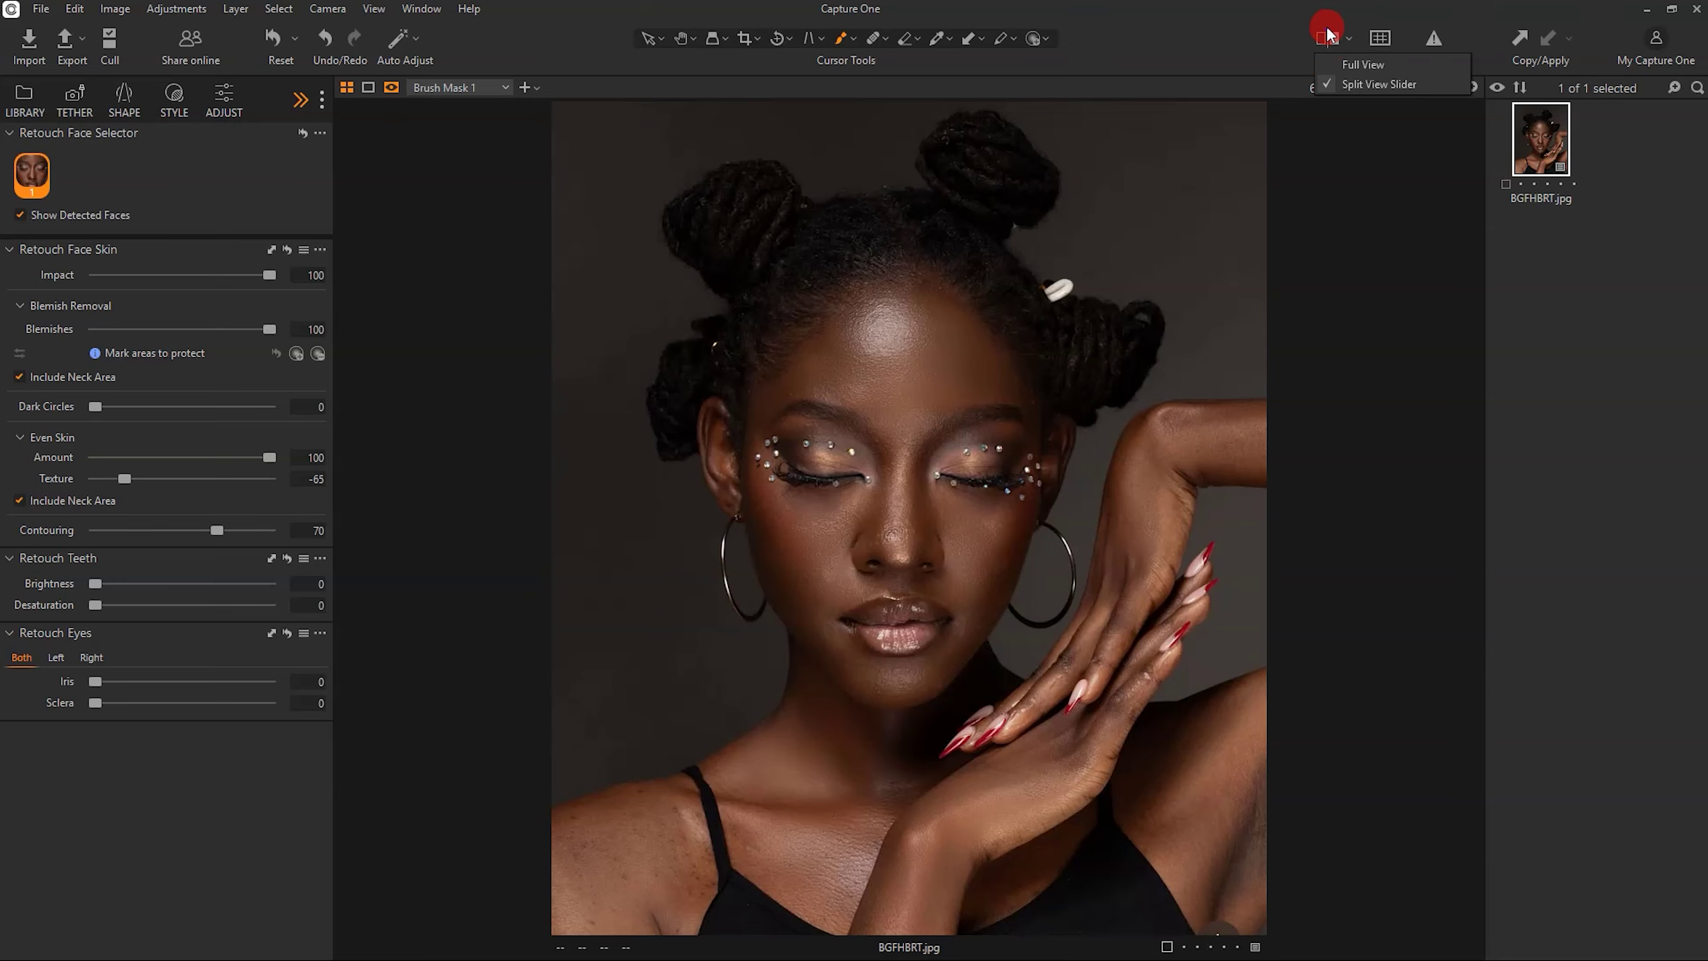
pyautogui.click(1325, 38)
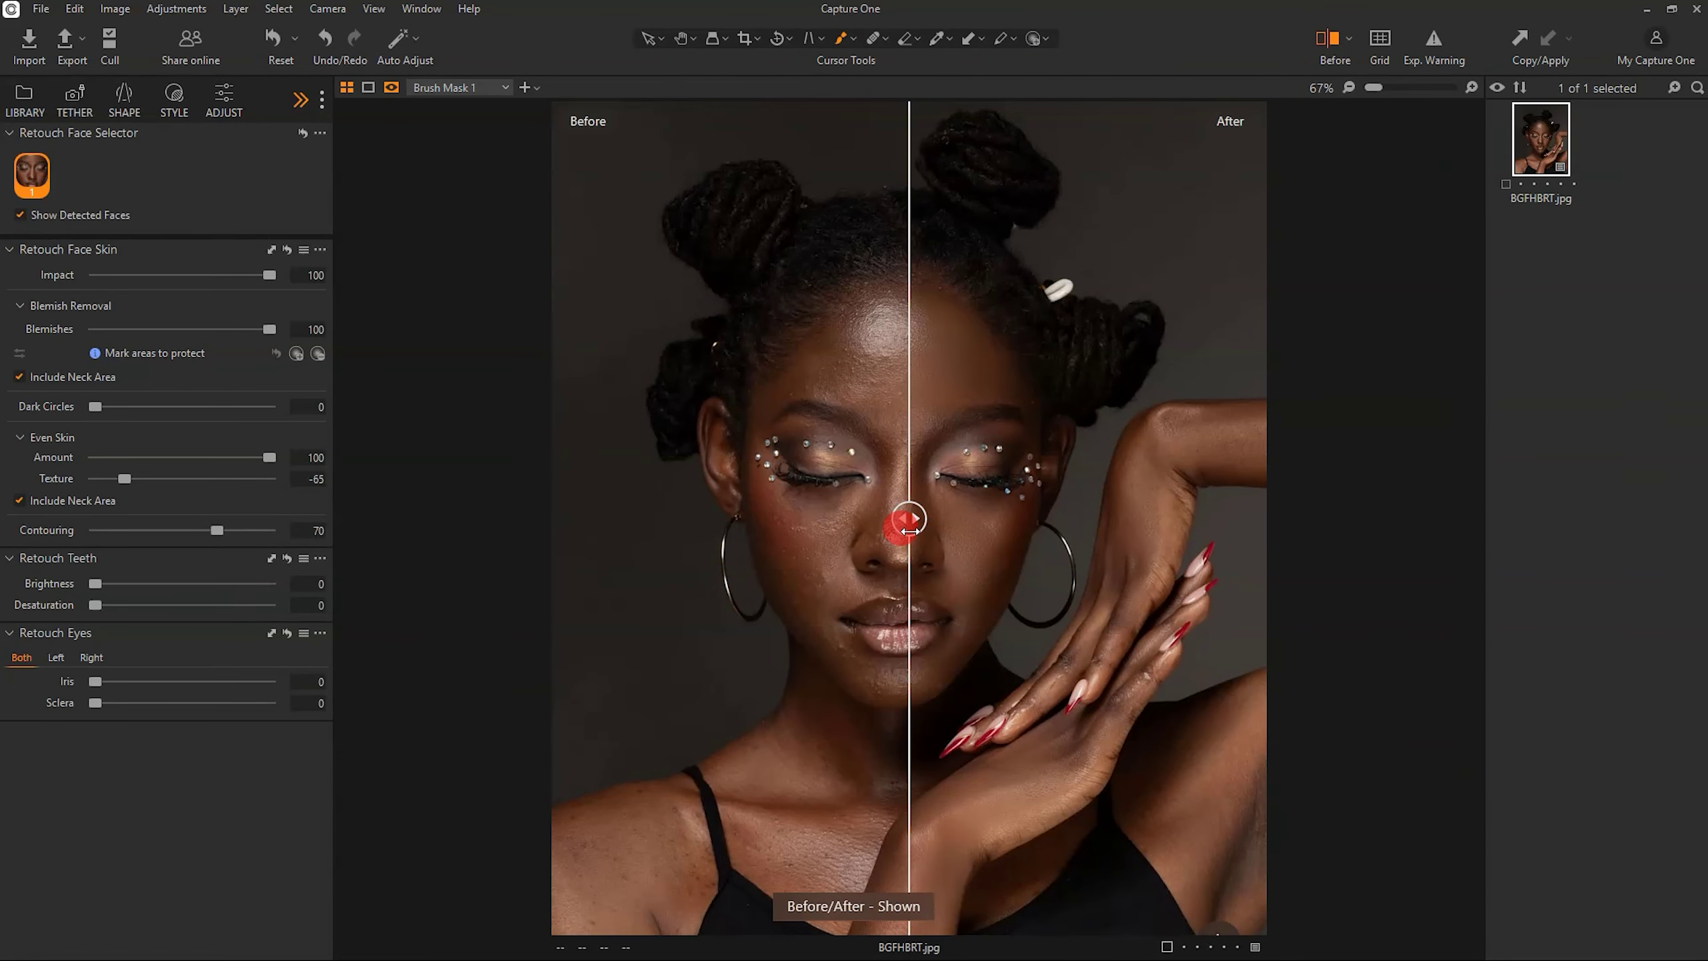
pyautogui.moveTo(909, 530)
pyautogui.mouseDown()
pyautogui.moveTo(640, 519)
pyautogui.moveTo(915, 505)
pyautogui.moveTo(1124, 535)
pyautogui.moveTo(557, 598)
pyautogui.moveTo(1281, 565)
pyautogui.moveTo(401, 629)
pyautogui.moveTo(1252, 579)
pyautogui.moveTo(445, 591)
pyautogui.moveTo(938, 496)
pyautogui.moveTo(750, 521)
pyautogui.moveTo(902, 528)
pyautogui.mouseUp()
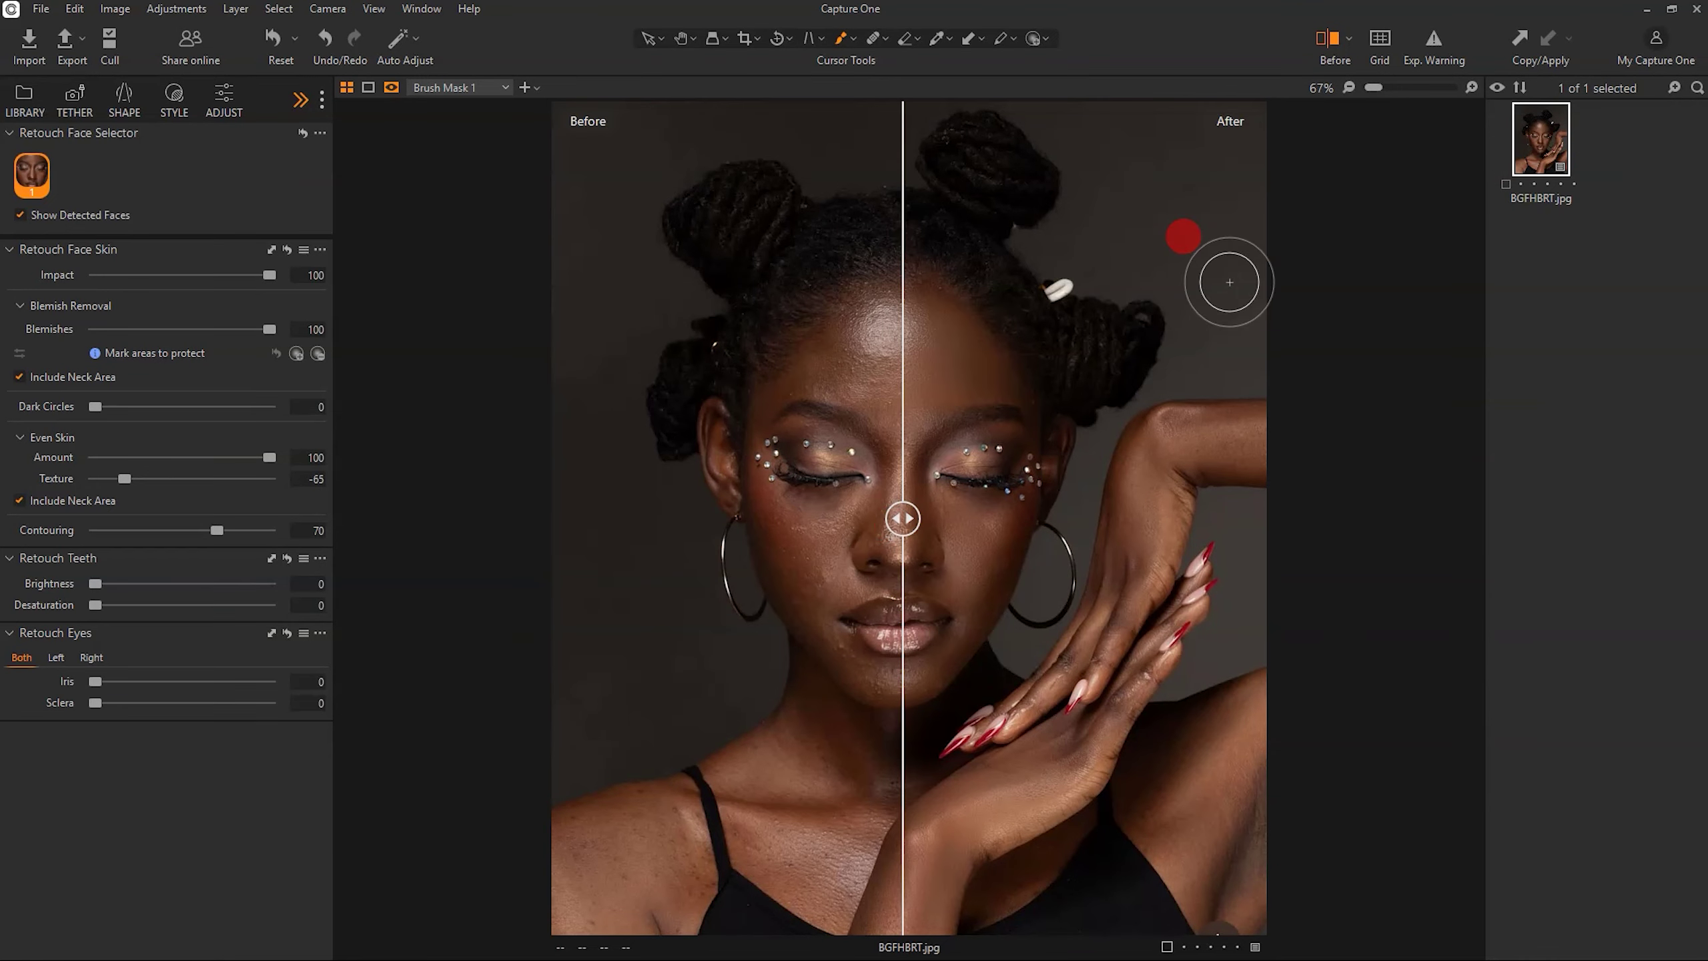
pyautogui.click(1332, 38)
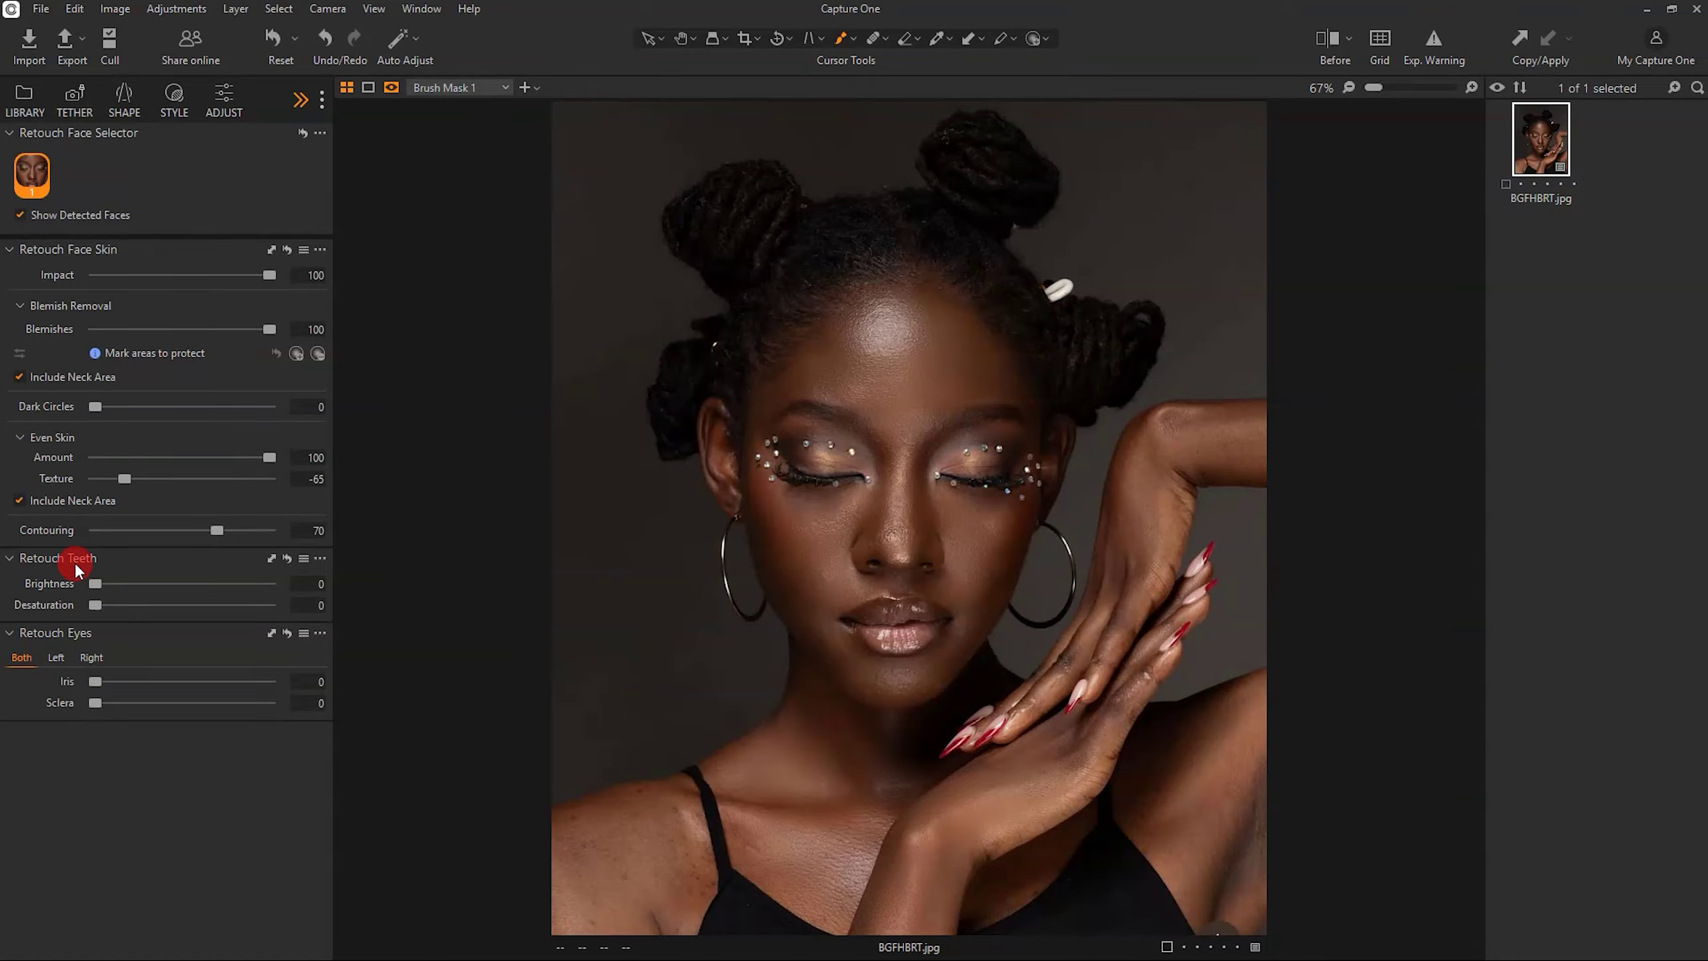
pyautogui.click(996, 427)
pyautogui.moveTo(1041, 474)
pyautogui.mouseDown()
pyautogui.moveTo(983, 444)
pyautogui.moveTo(893, 491)
pyautogui.moveTo(961, 504)
pyautogui.moveTo(736, 557)
pyautogui.moveTo(758, 509)
pyautogui.moveTo(1118, 621)
pyautogui.moveTo(1080, 589)
pyautogui.moveTo(837, 617)
pyautogui.moveTo(1037, 575)
pyautogui.moveTo(879, 603)
pyautogui.moveTo(917, 657)
pyautogui.moveTo(619, 610)
pyautogui.moveTo(761, 740)
pyautogui.moveTo(852, 709)
pyautogui.moveTo(760, 560)
pyautogui.moveTo(949, 599)
pyautogui.moveTo(814, 647)
pyautogui.moveTo(951, 660)
pyautogui.moveTo(793, 532)
pyautogui.moveTo(753, 715)
pyautogui.moveTo(741, 544)
pyautogui.moveTo(890, 455)
pyautogui.moveTo(933, 314)
pyautogui.mouseUp()
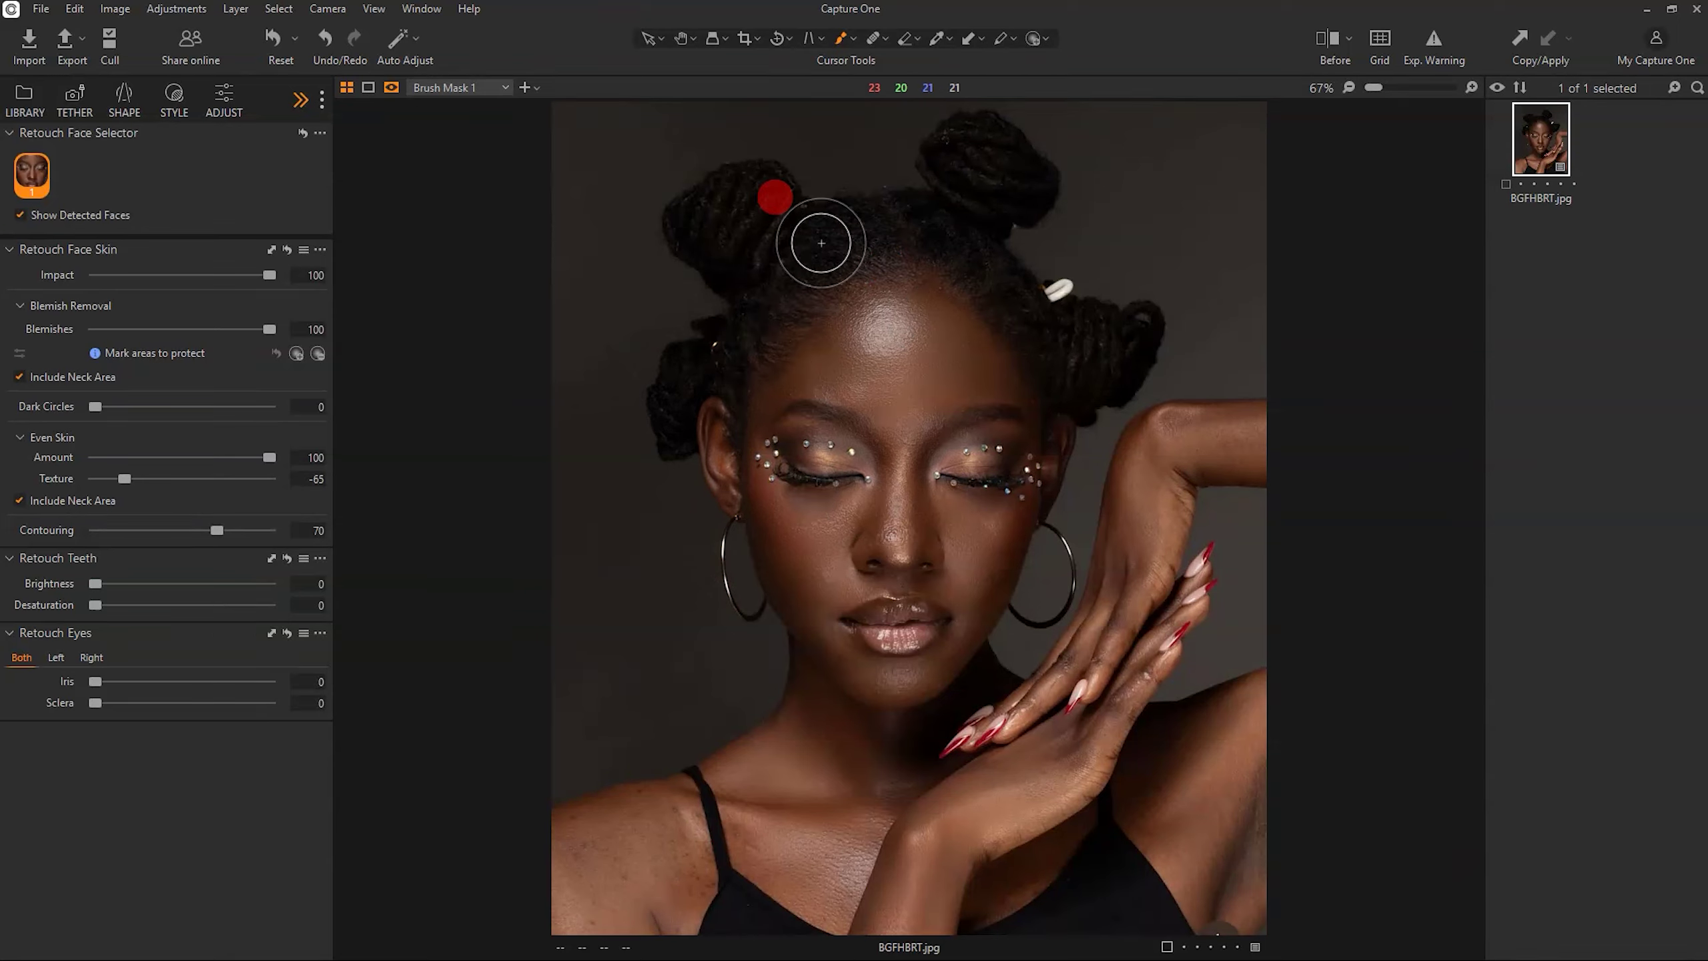
# Send the retouched portrait to Adobe Photoshop 2026 for further editing and switch to Photoshop.
pyautogui.click(82, 43)
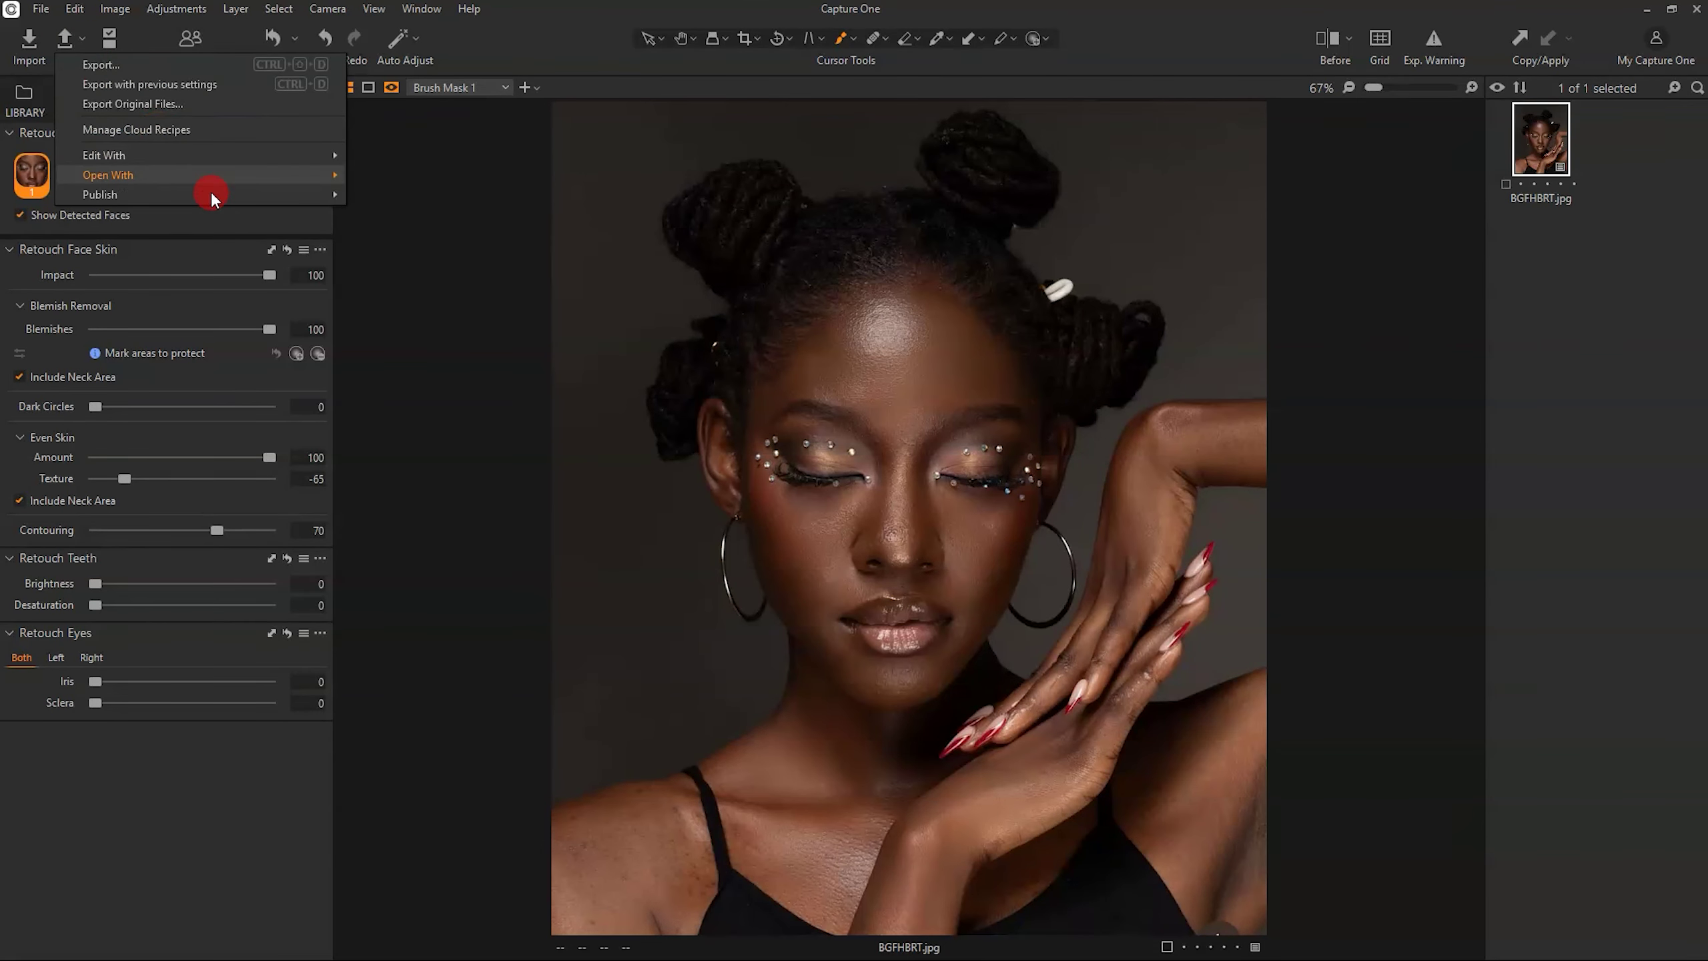
pyautogui.click(84, 46)
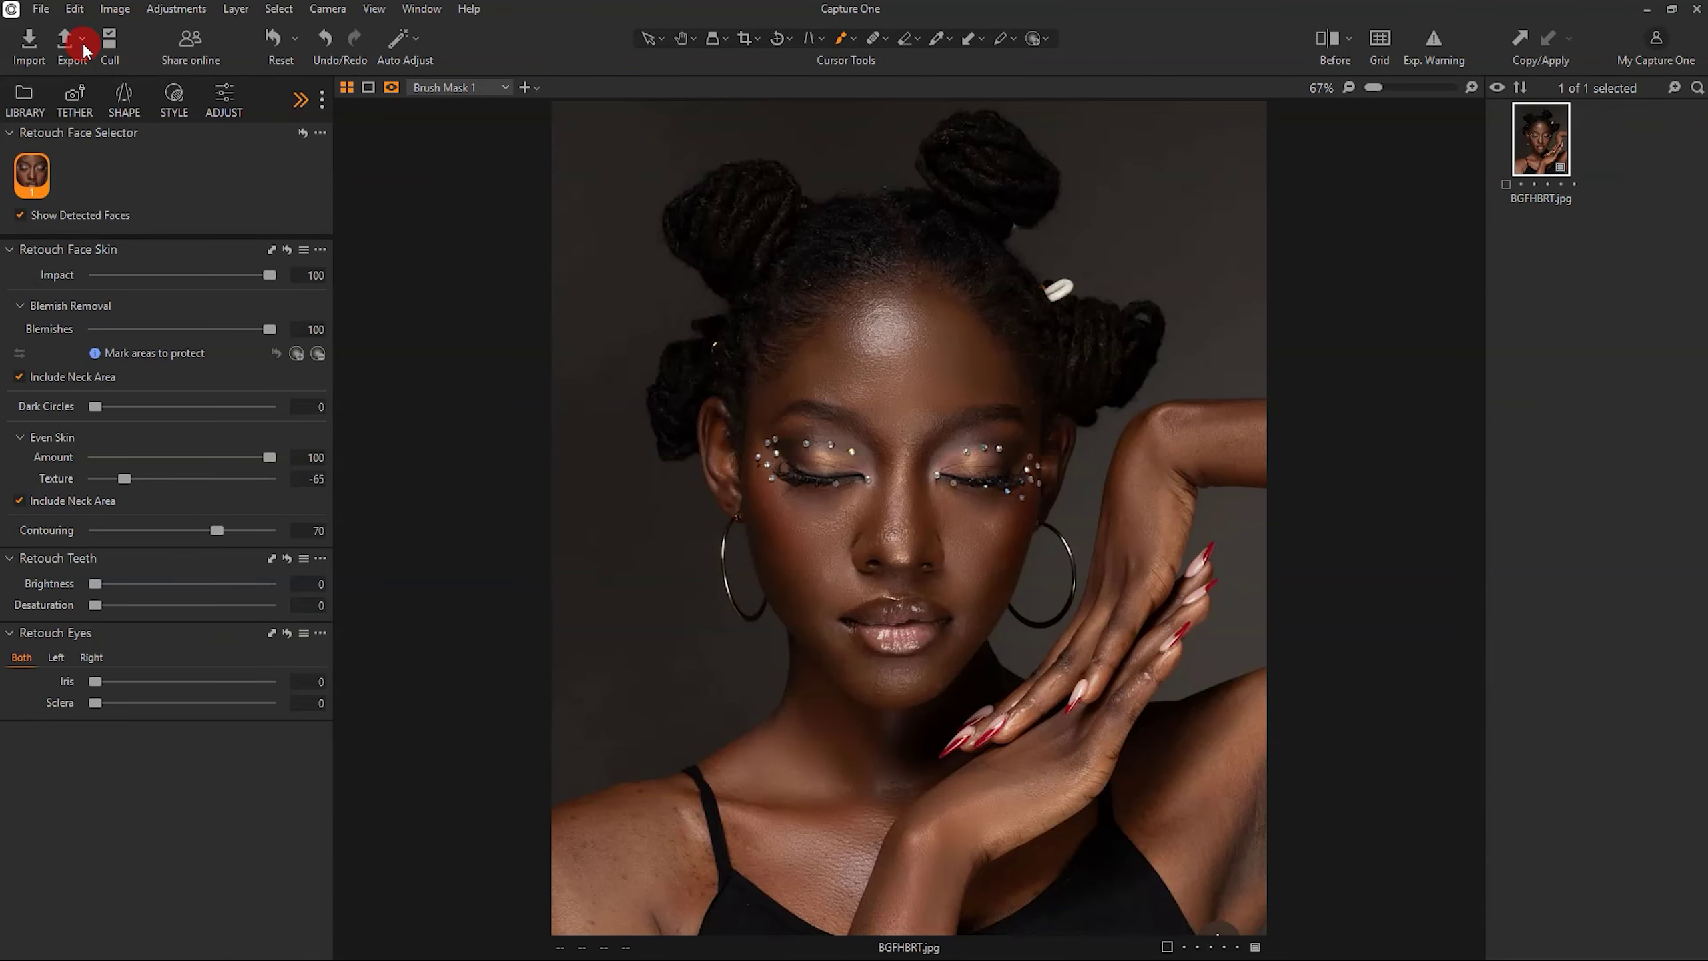
pyautogui.click(83, 45)
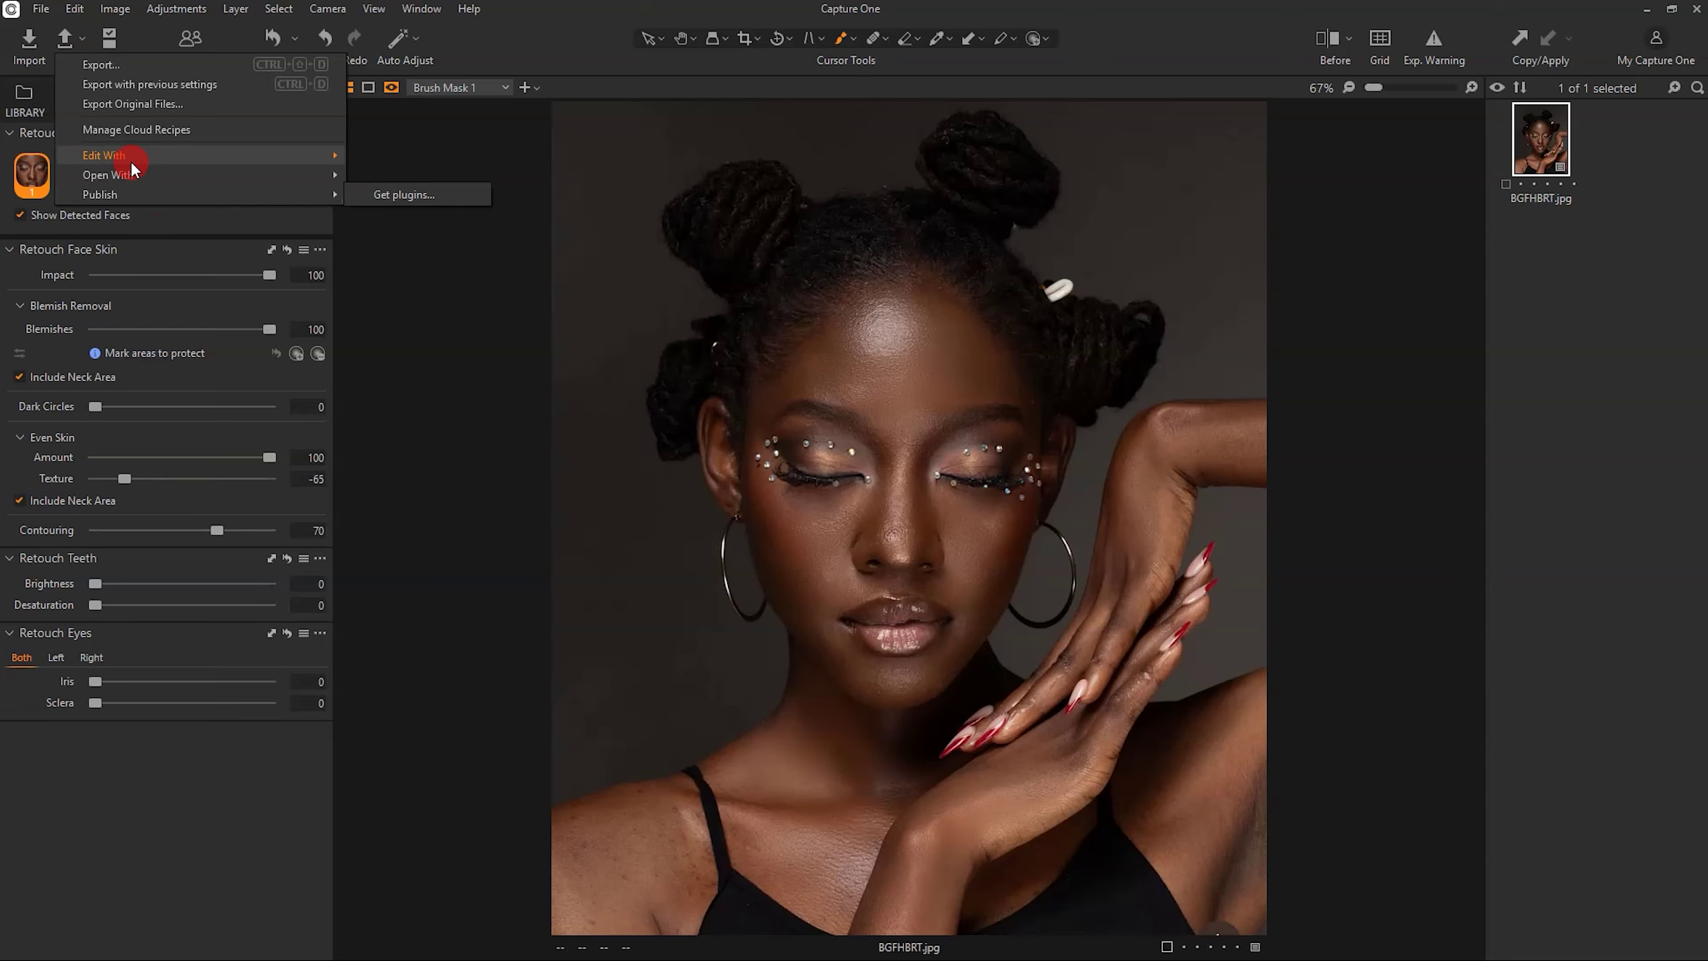
pyautogui.moveTo(143, 175)
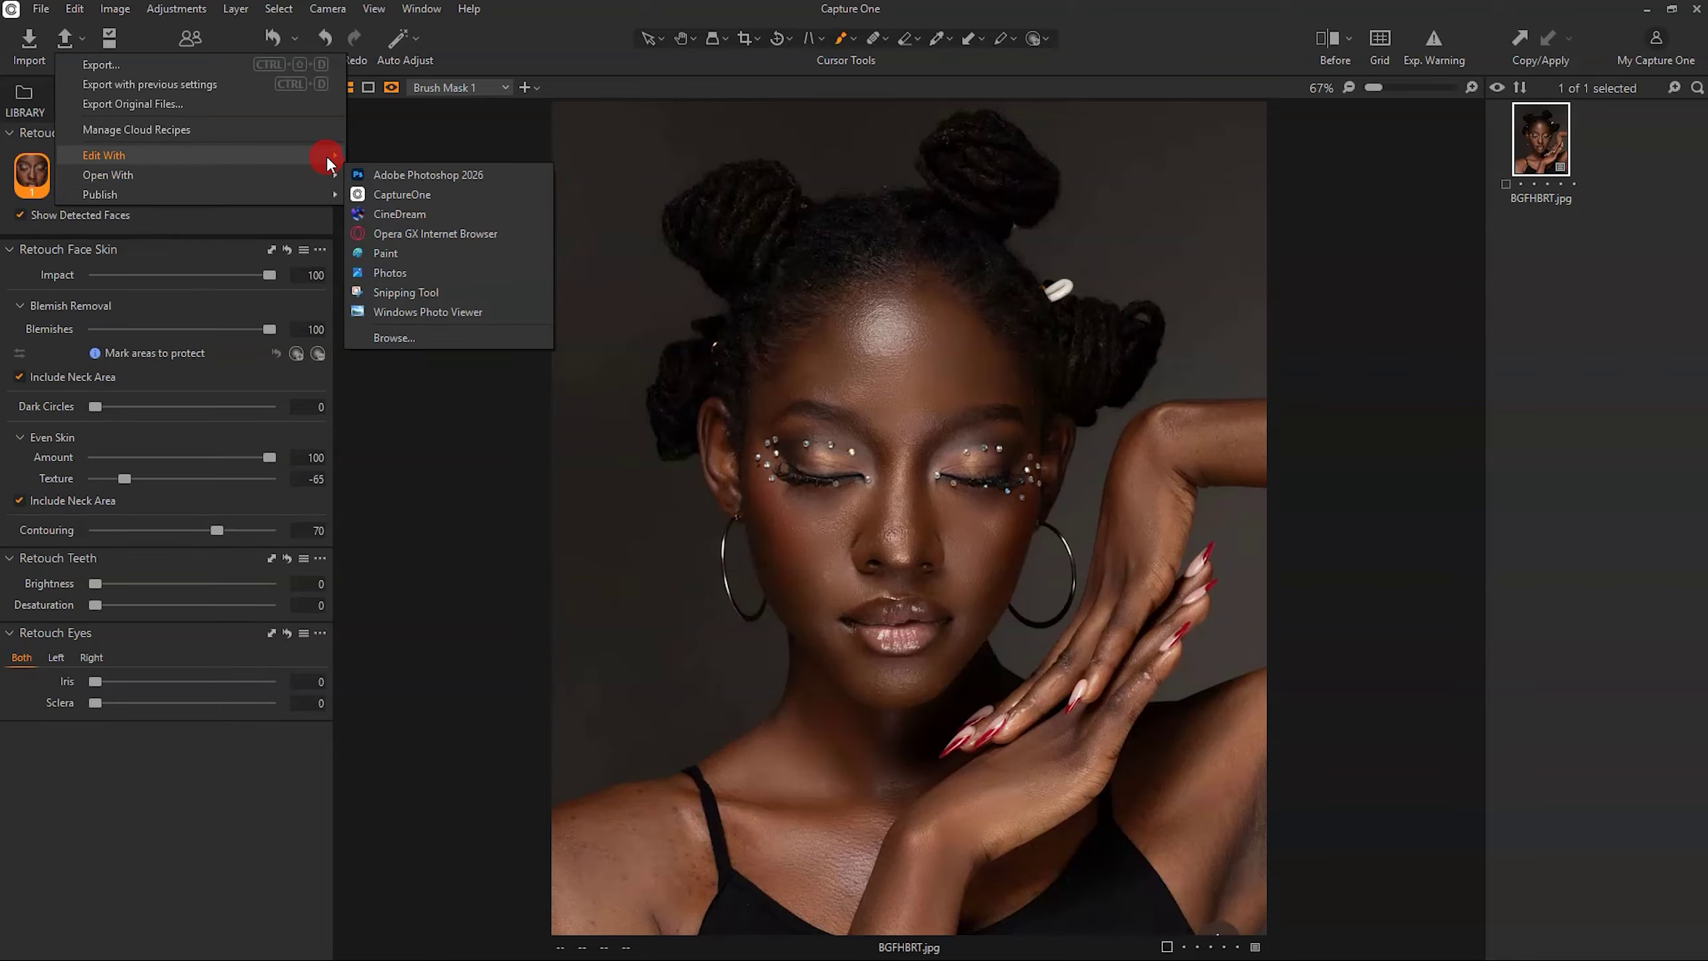
pyautogui.click(381, 173)
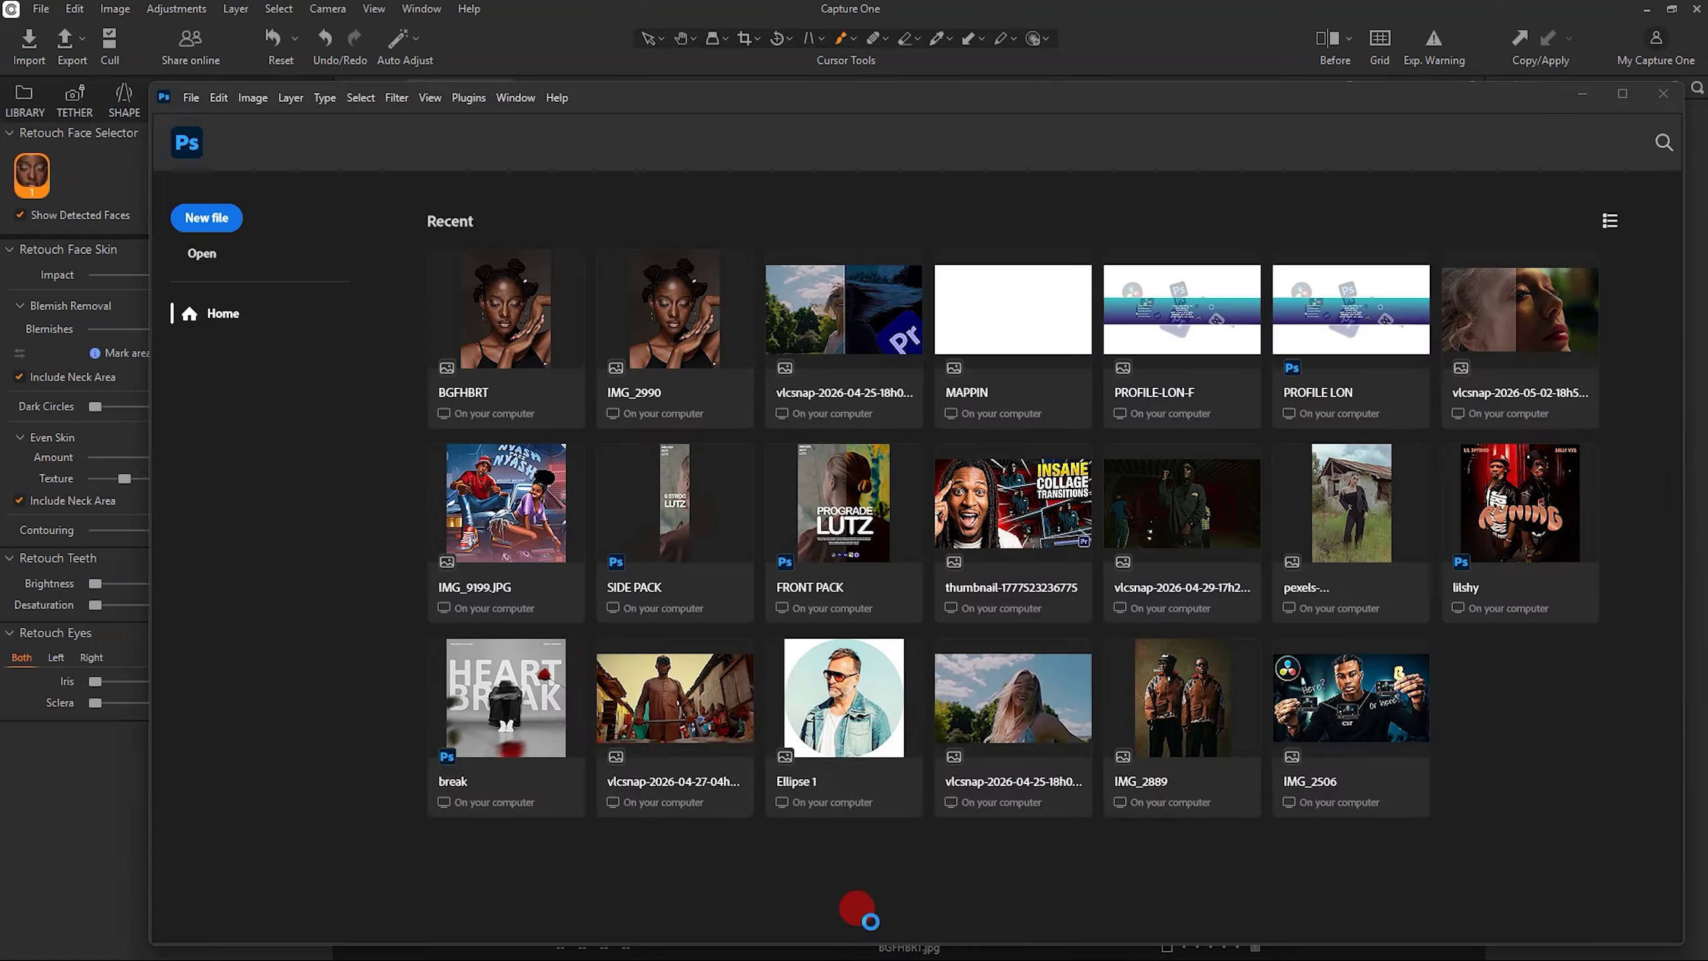
pyautogui.press('super')
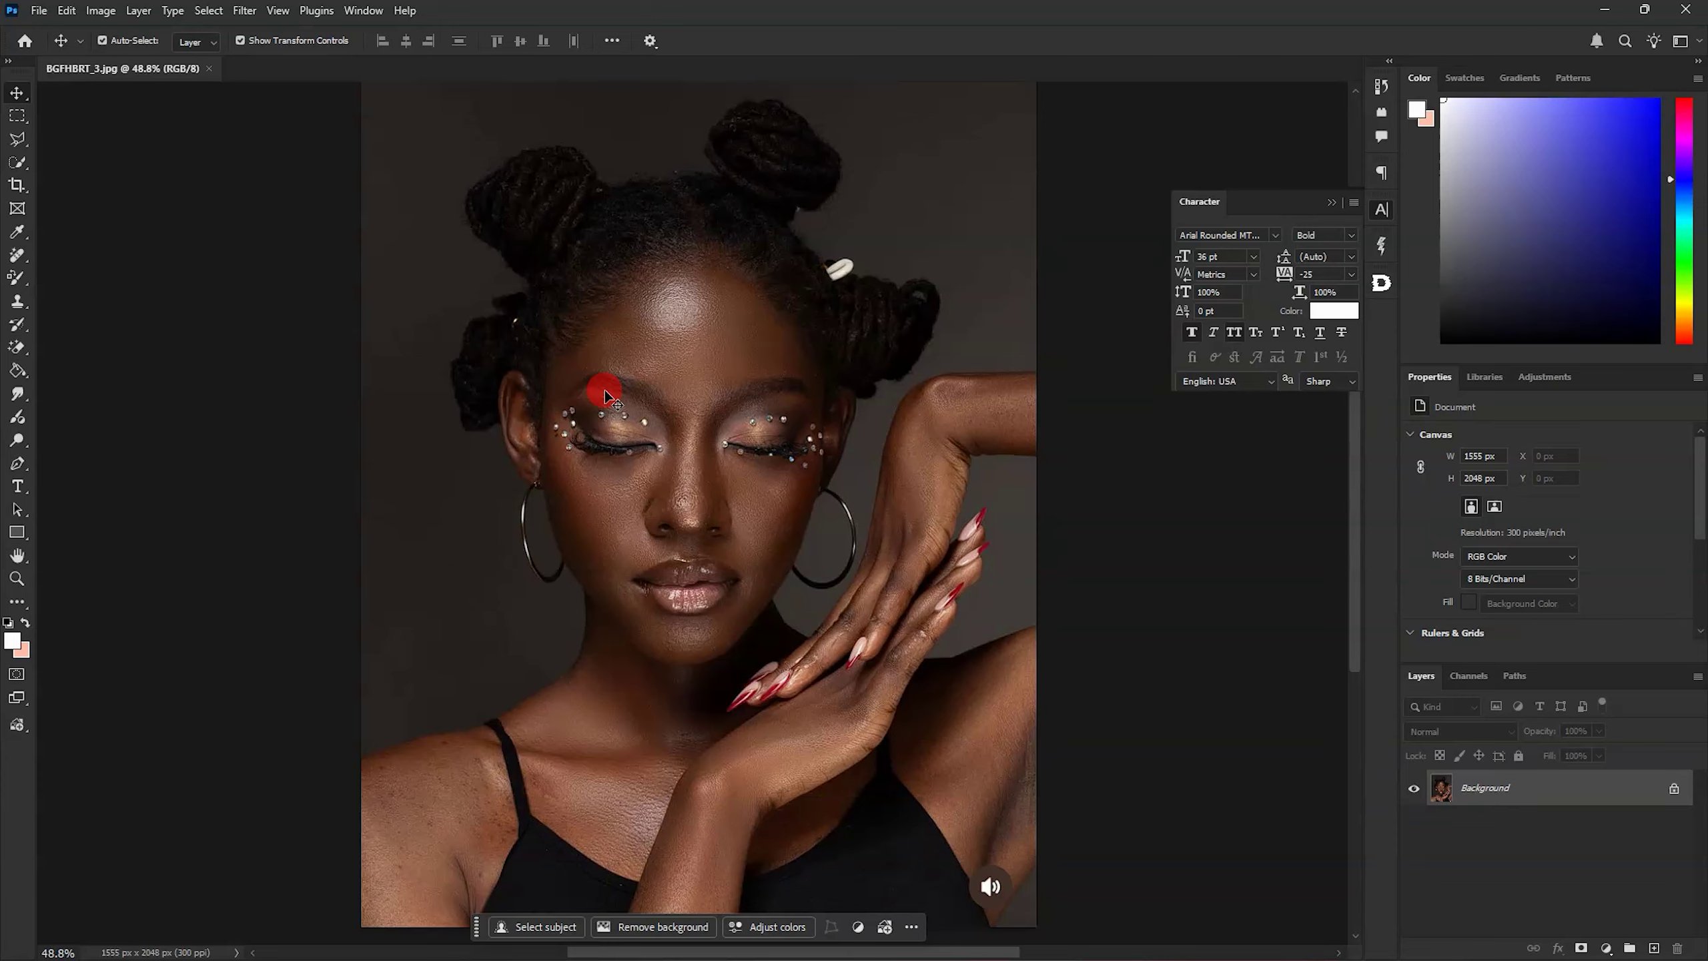
# Apply the Camera Raw Filter to the portrait, set Blacks to -25, and compare the result with the default settings.
pyautogui.click(242, 10)
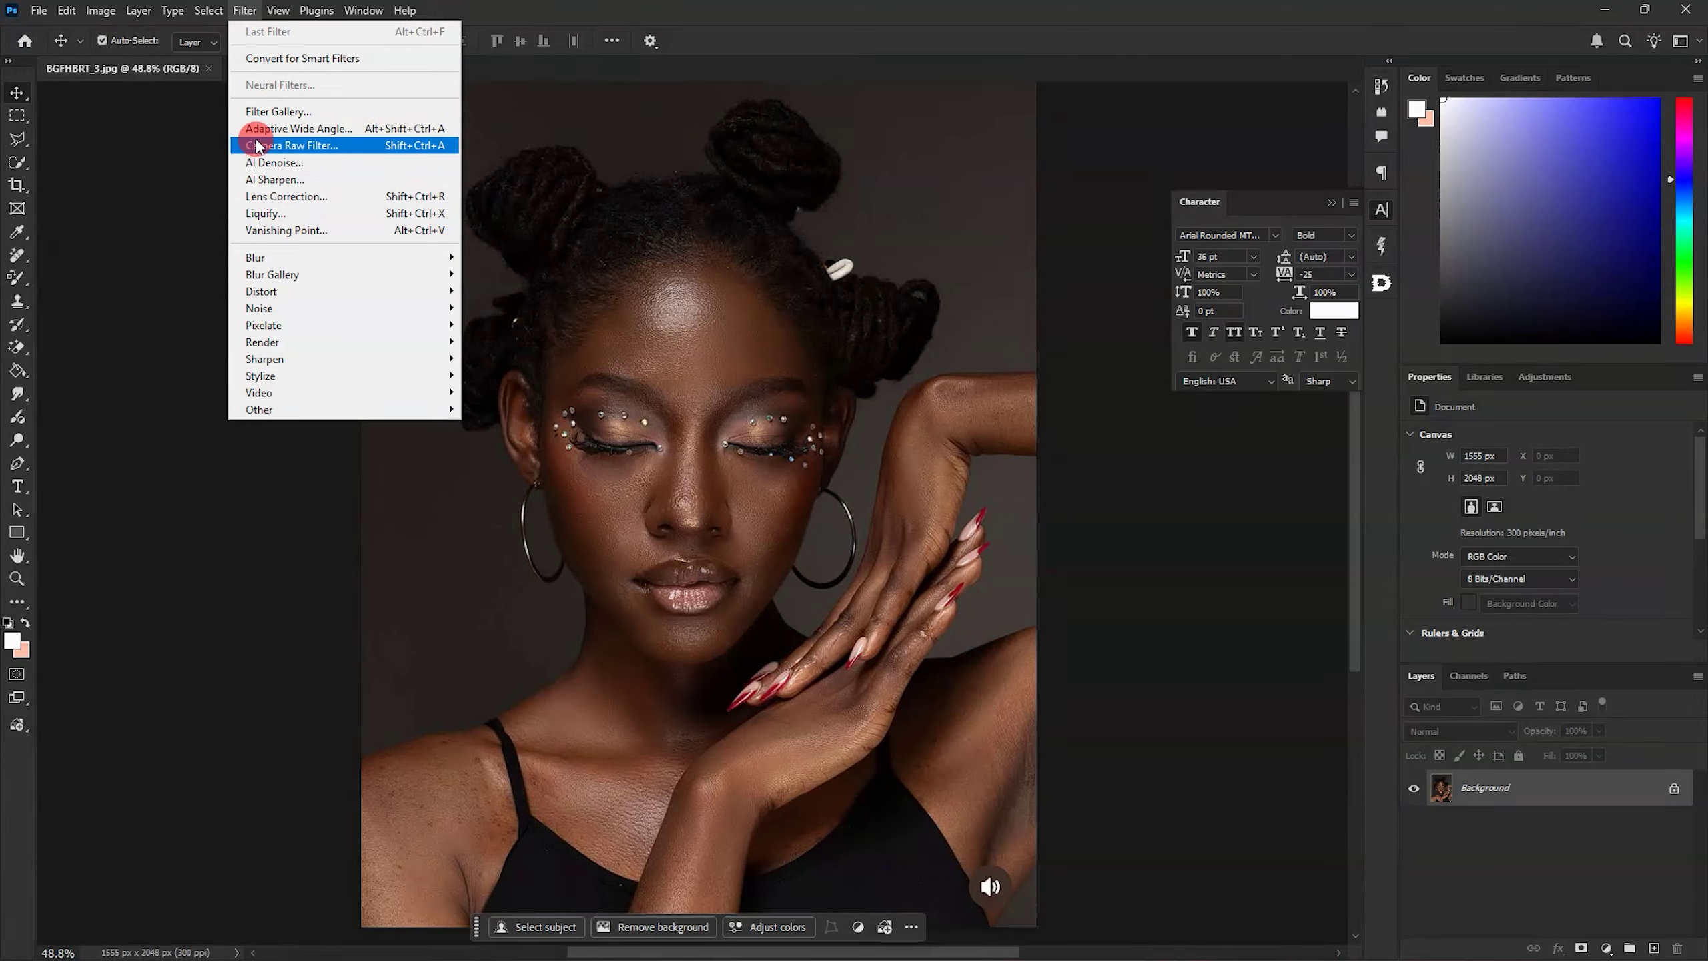
pyautogui.click(310, 146)
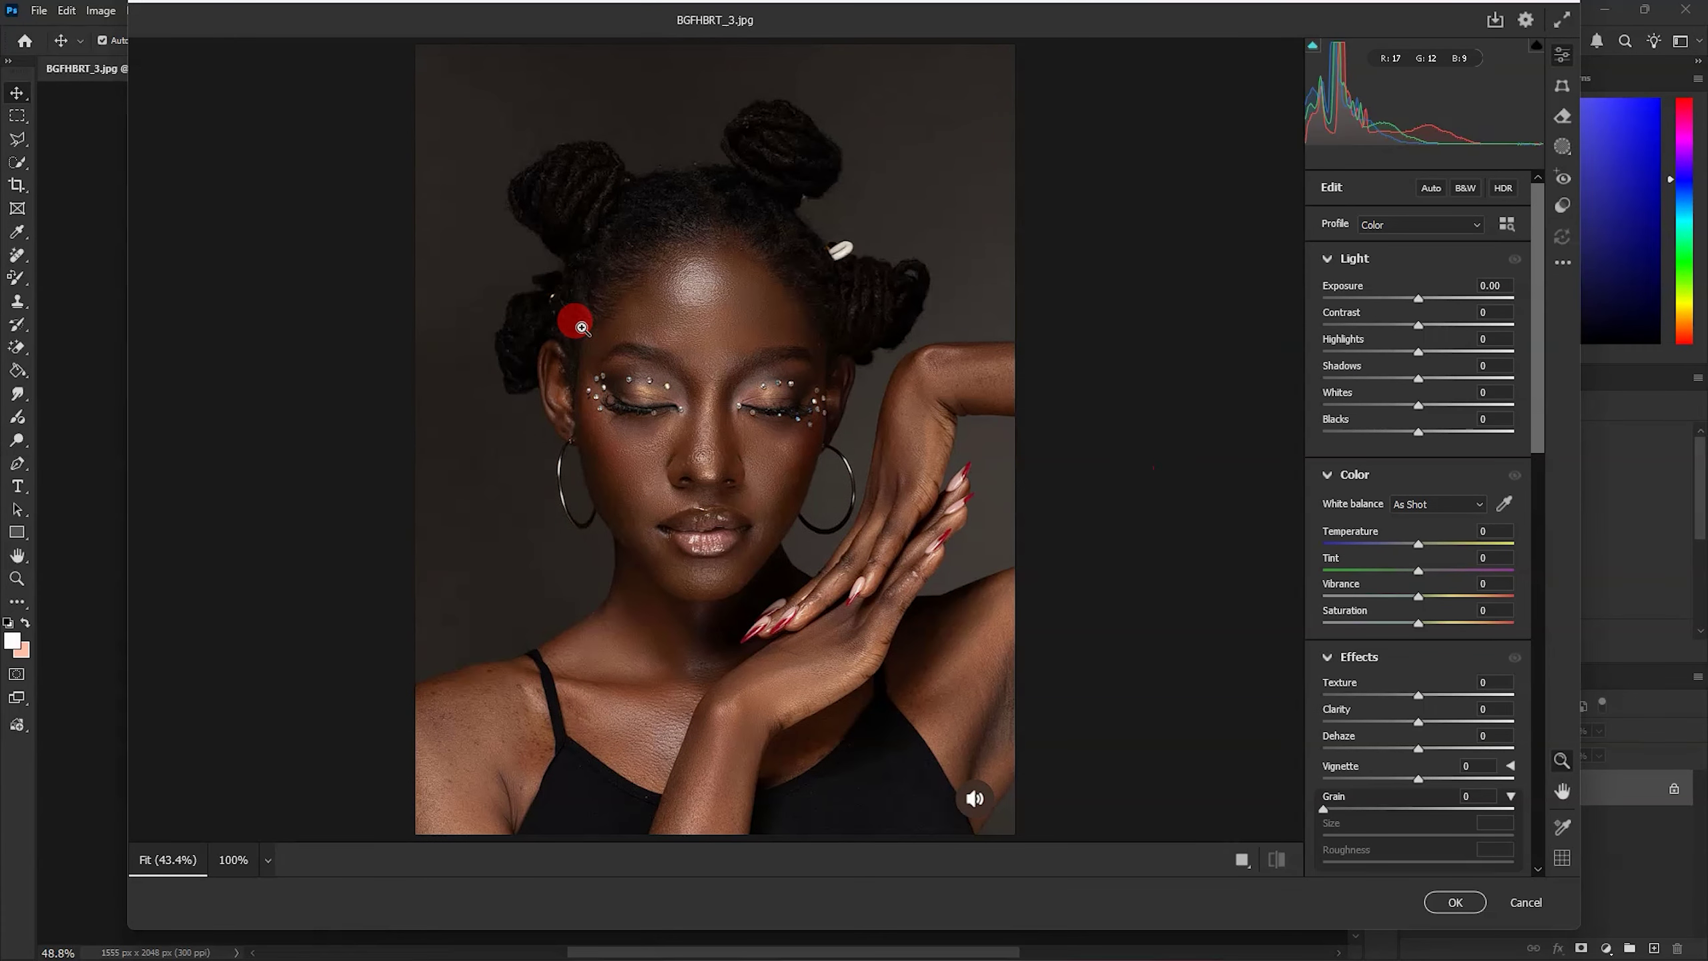
pyautogui.hotkey('ctrl', '+')
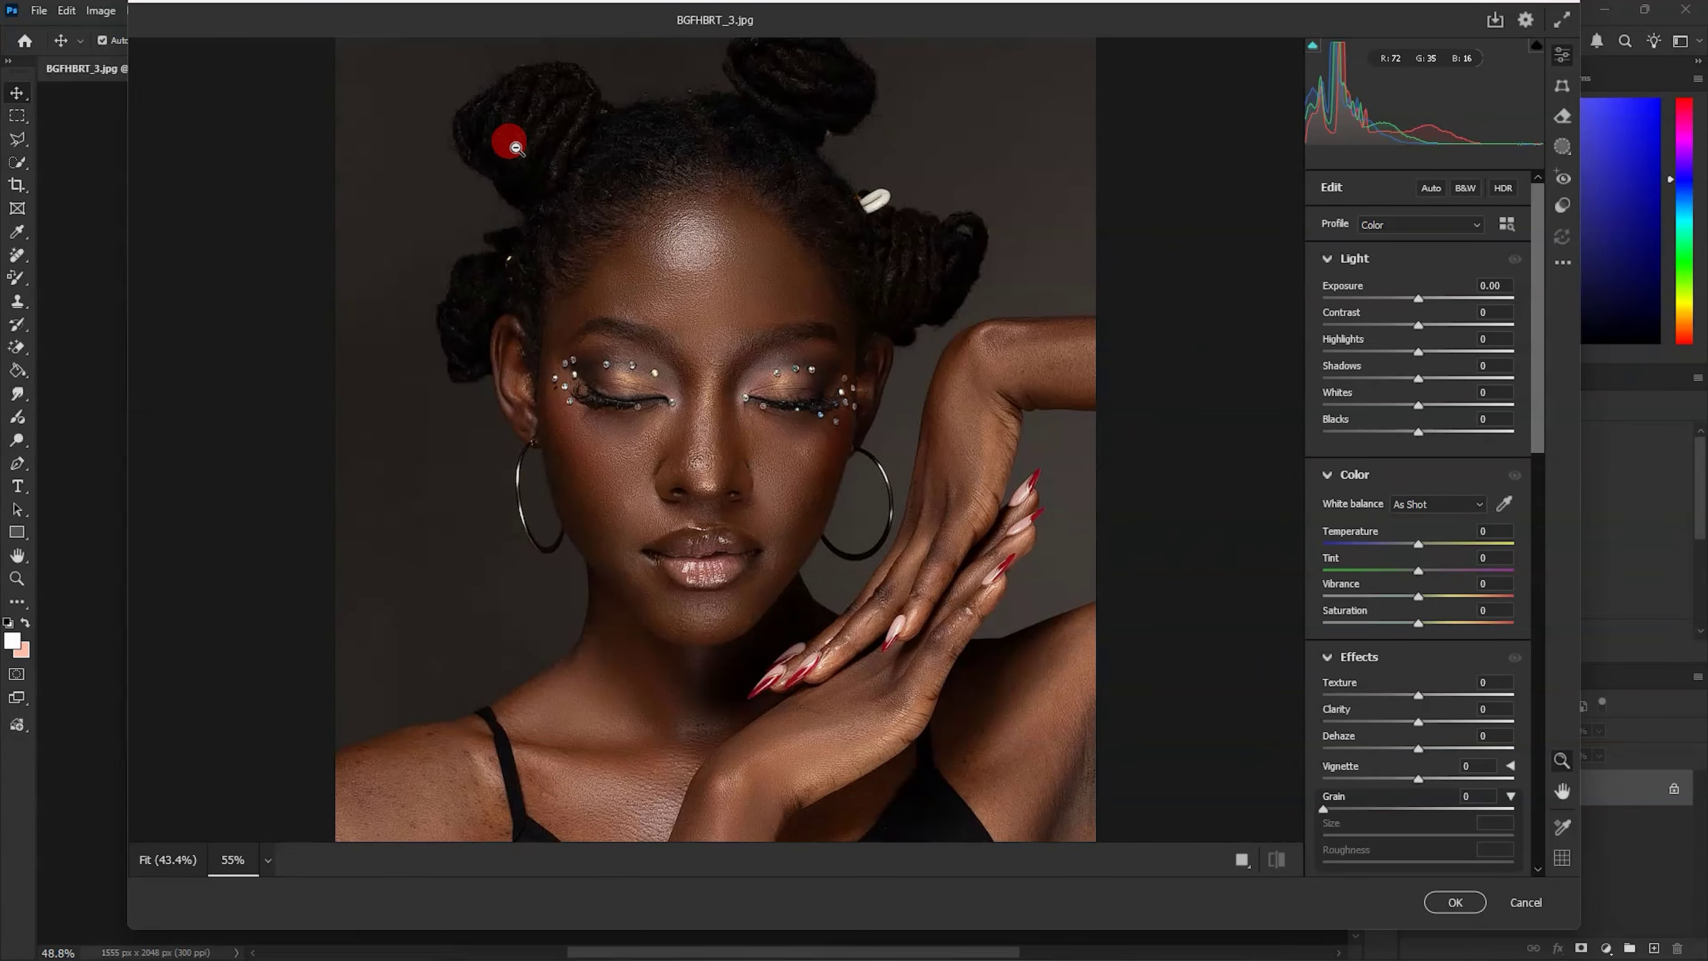
pyautogui.scroll(1, 625, 301)
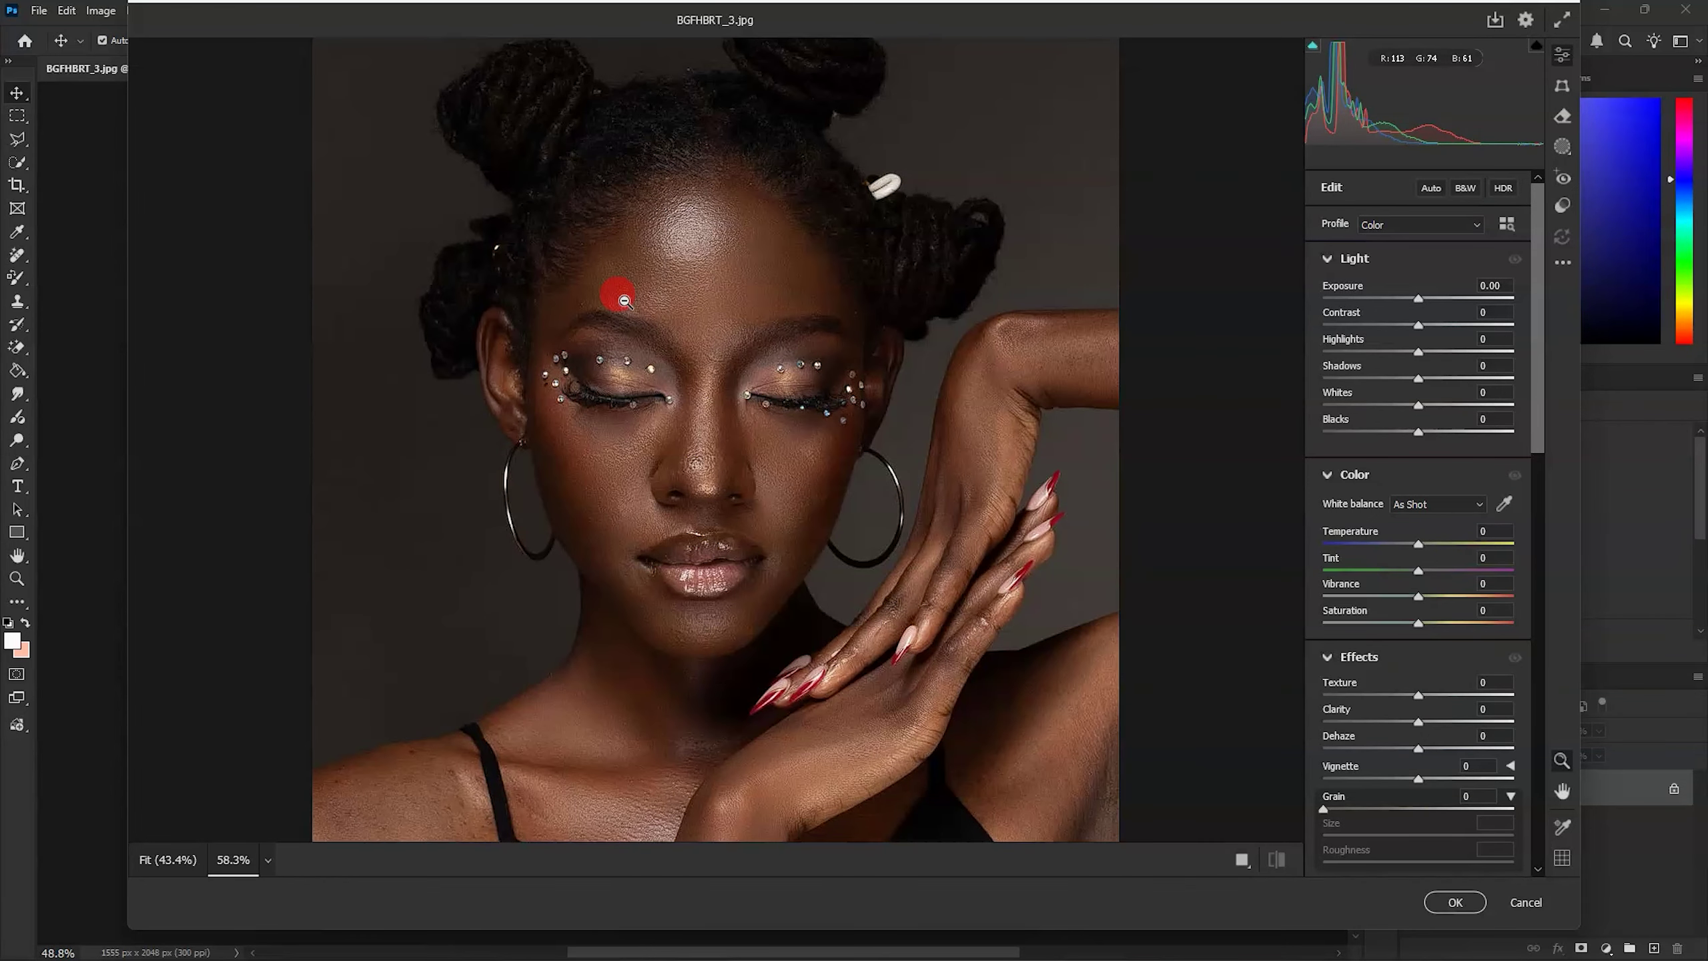
pyautogui.moveTo(1451, 424); pyautogui.dragTo(1393, 434)
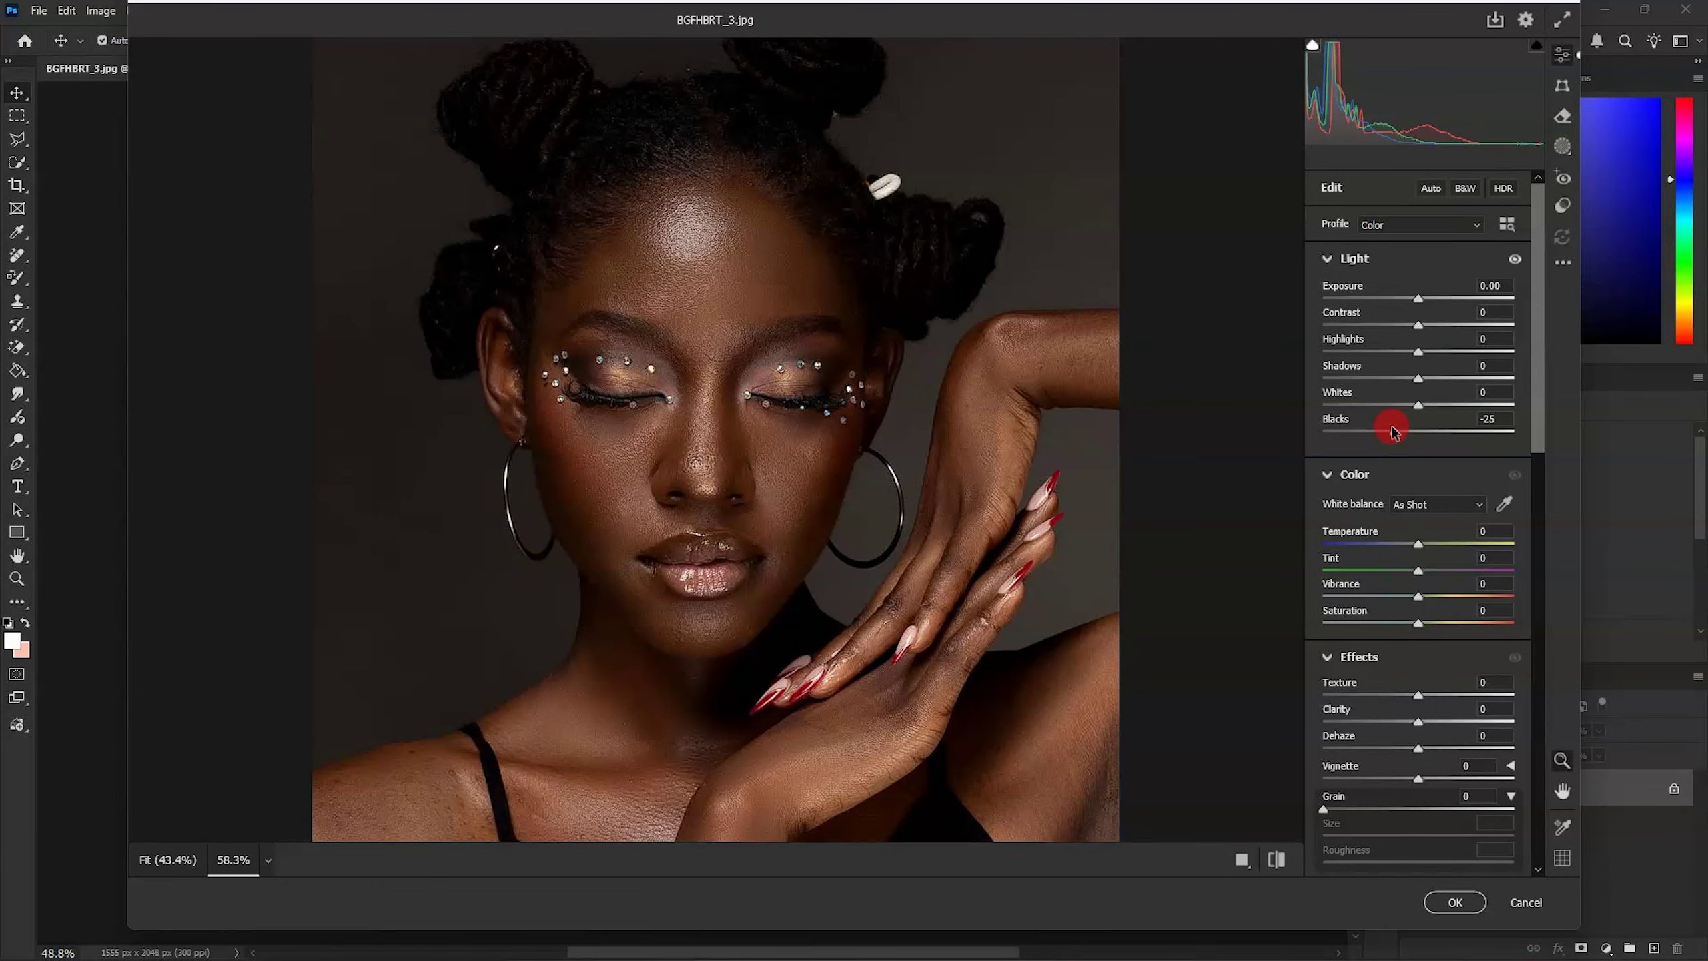
pyautogui.moveTo(1391, 431); pyautogui.dragTo(1391, 431)
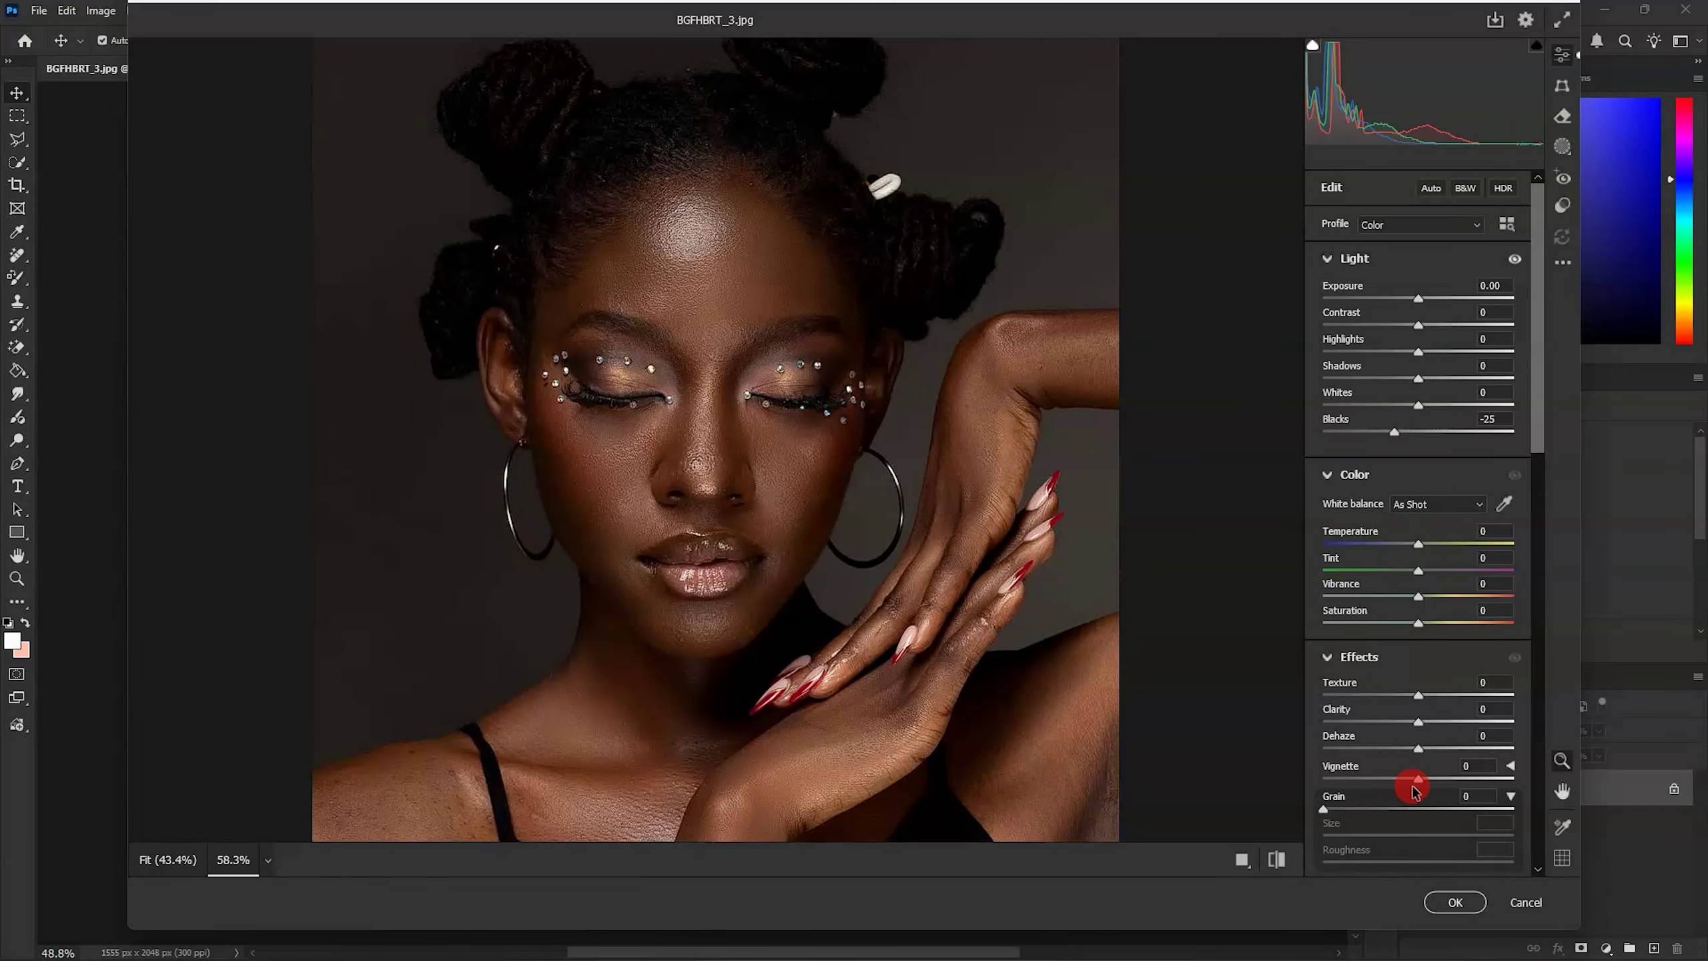
pyautogui.click(1279, 859)
pyautogui.click(1279, 859)
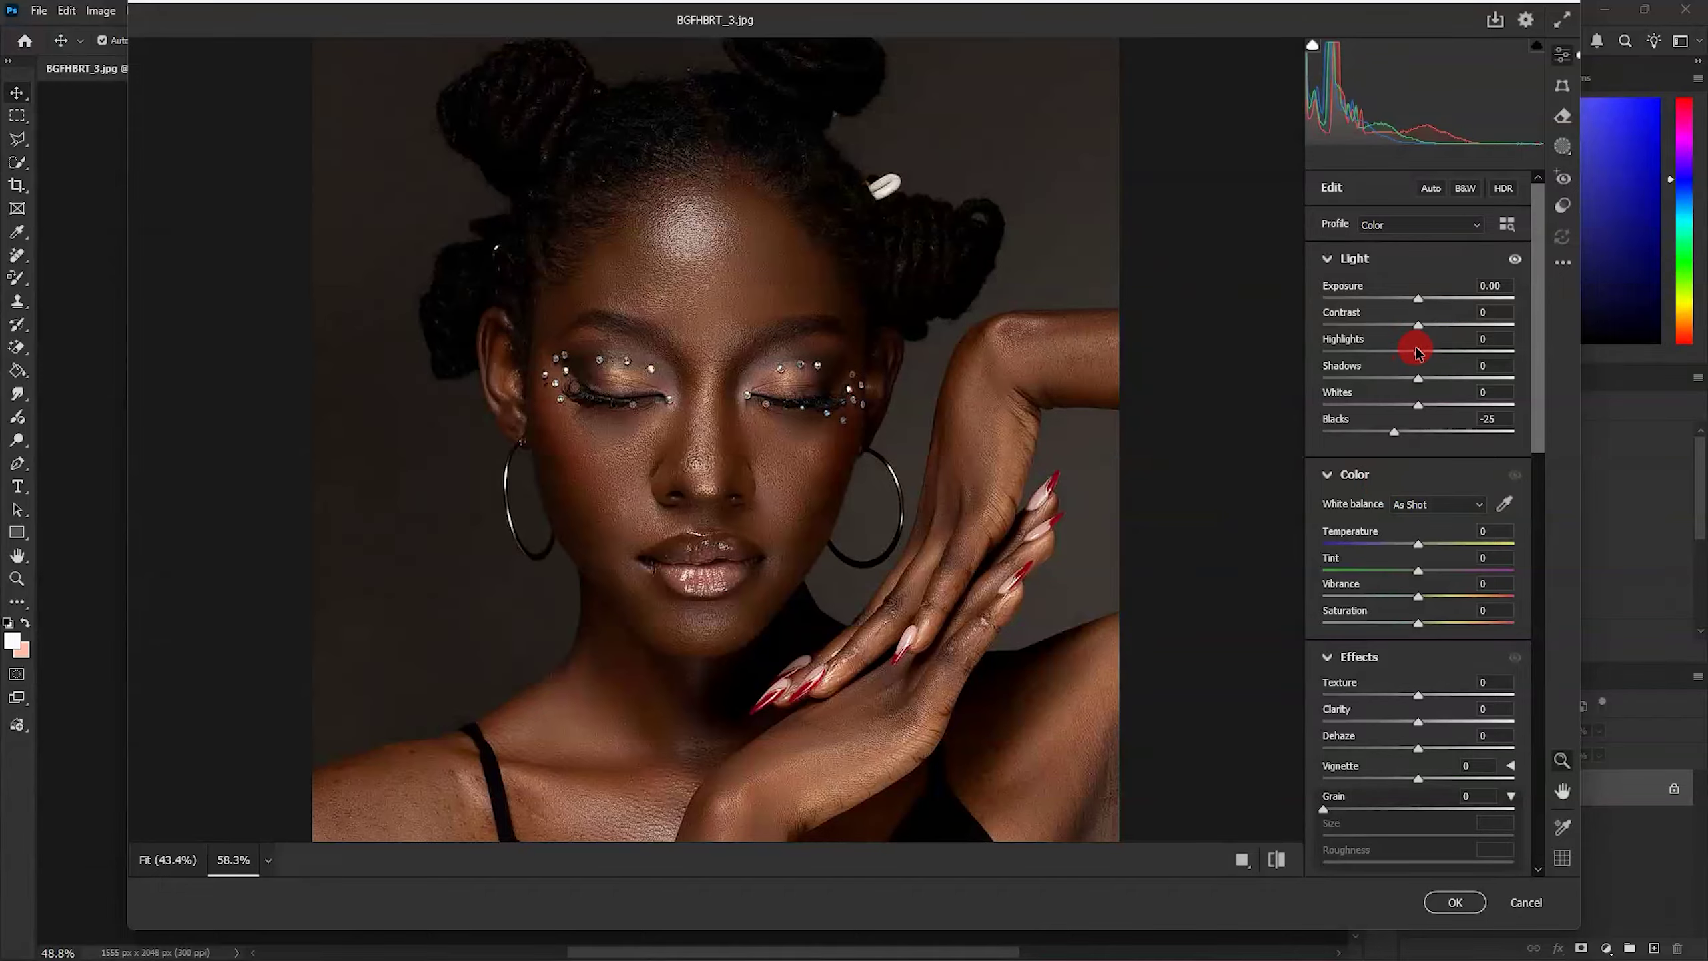
# Set Contrast to +58, trying +37 first, and compare the darker portrait with the default settings.
pyautogui.moveTo(1424, 325); pyautogui.dragTo(1453, 332)
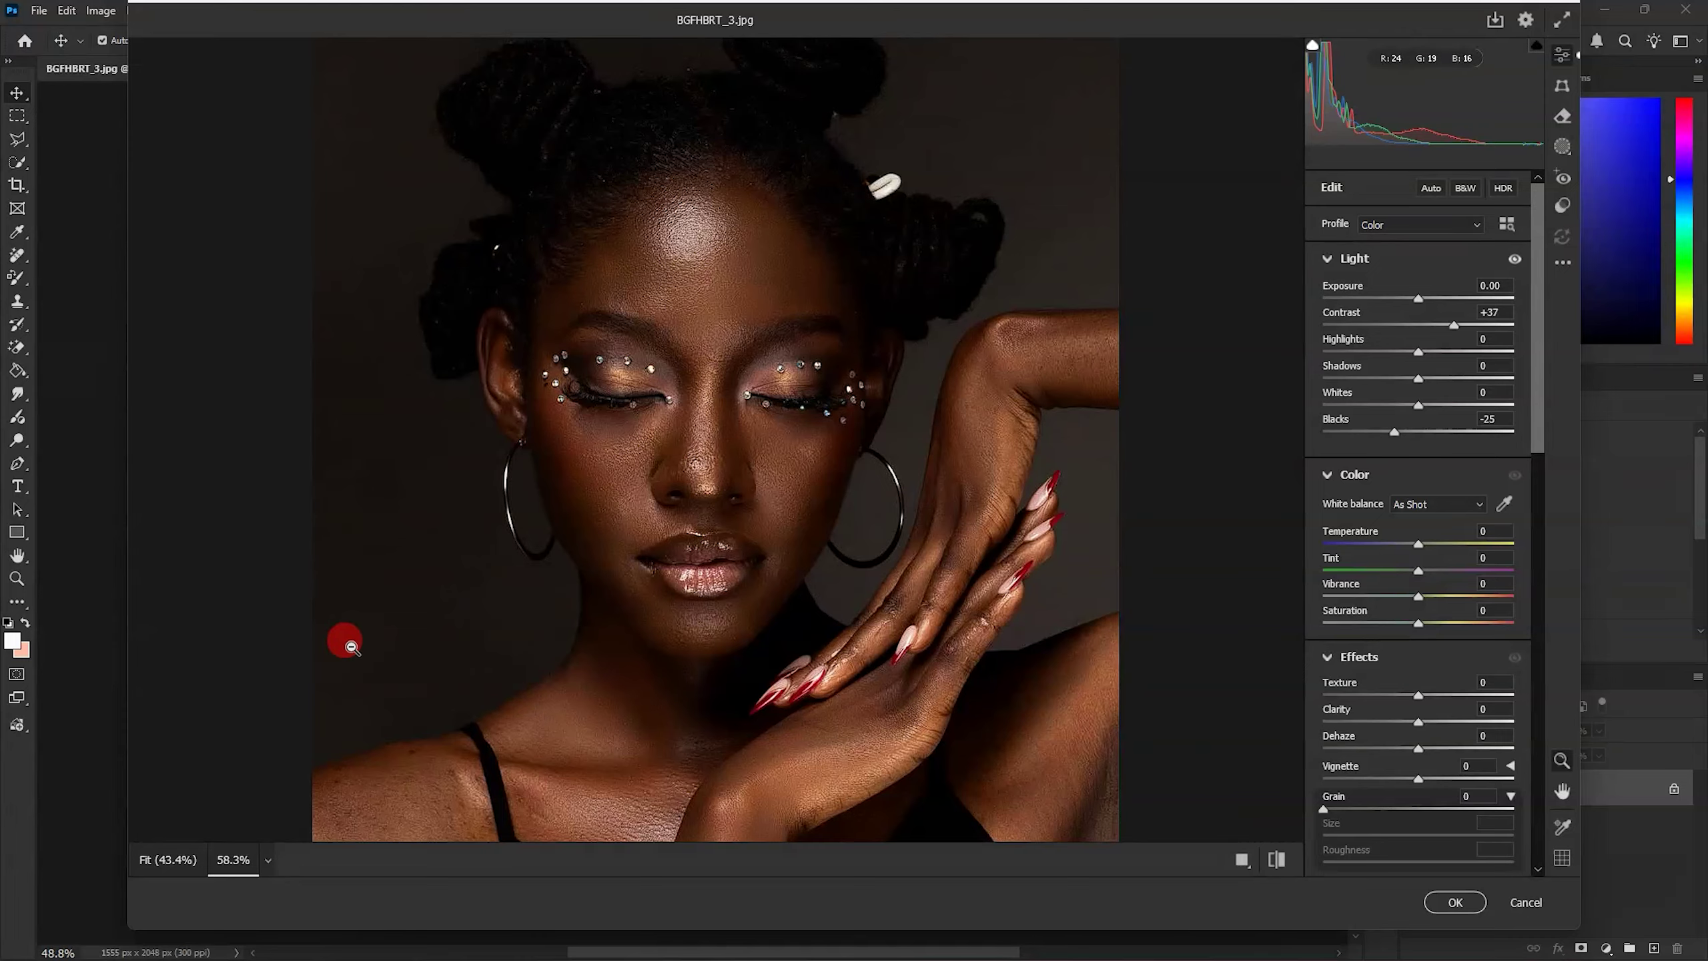
pyautogui.keyDown('alt'); pyautogui.click(452, 545); pyautogui.keyUp('alt')
pyautogui.keyDown('alt'); pyautogui.click(449, 538); pyautogui.keyUp('alt')
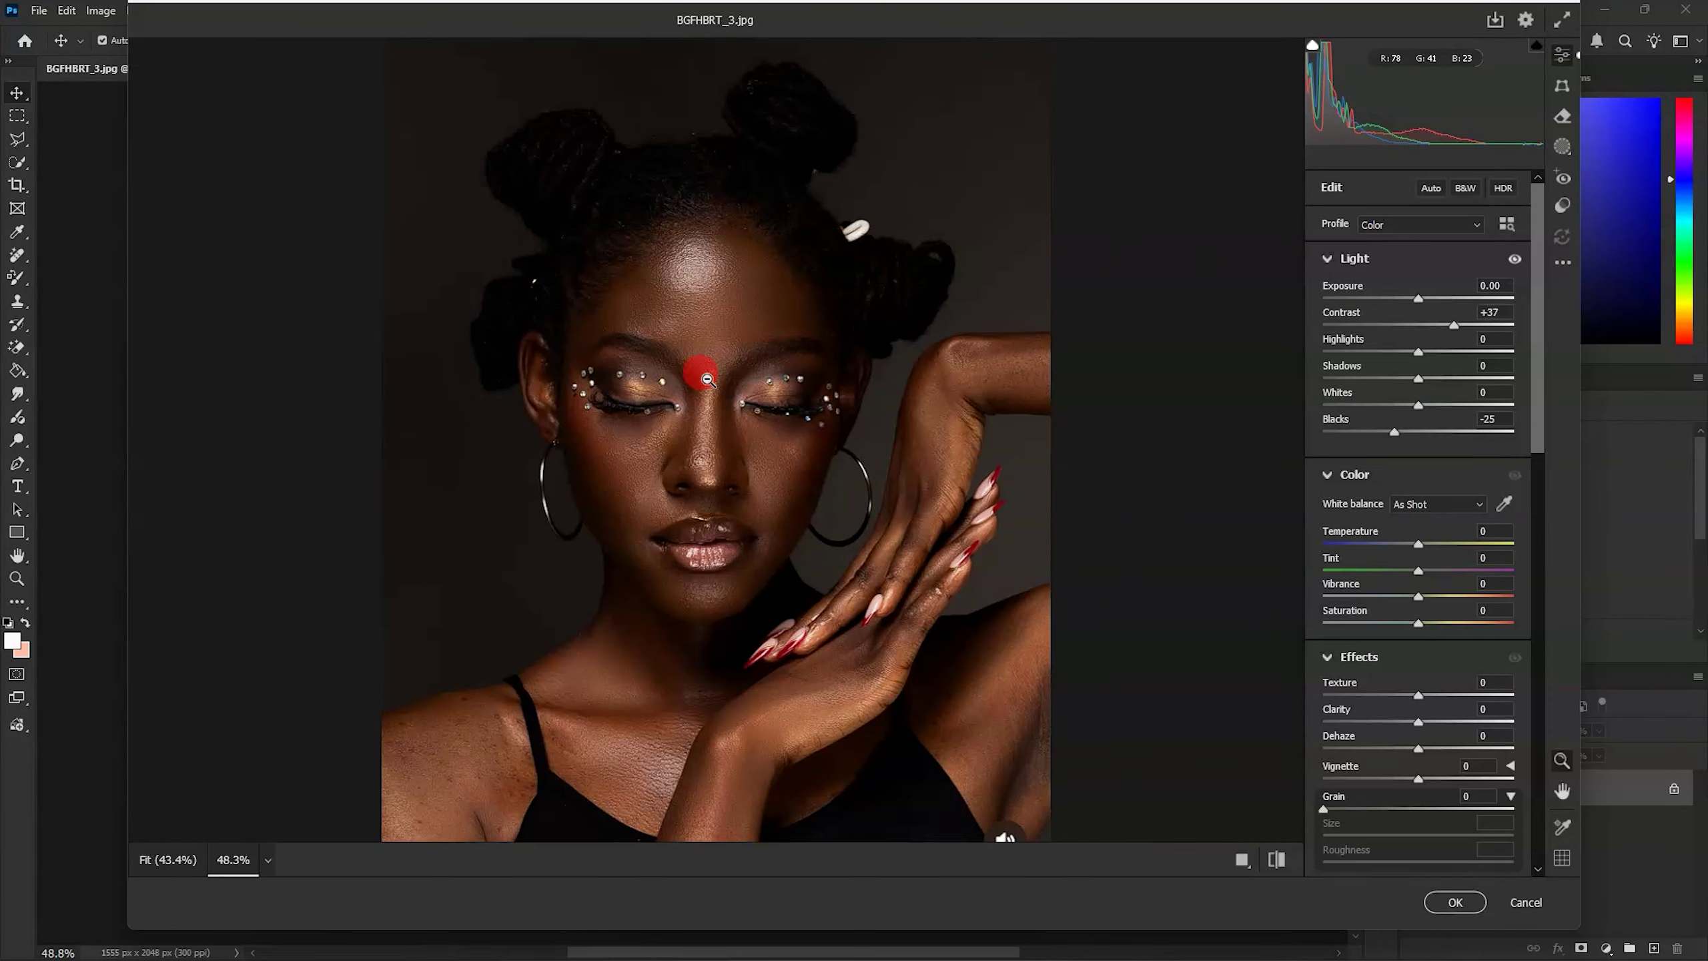
pyautogui.moveTo(1455, 326); pyautogui.dragTo(1472, 326)
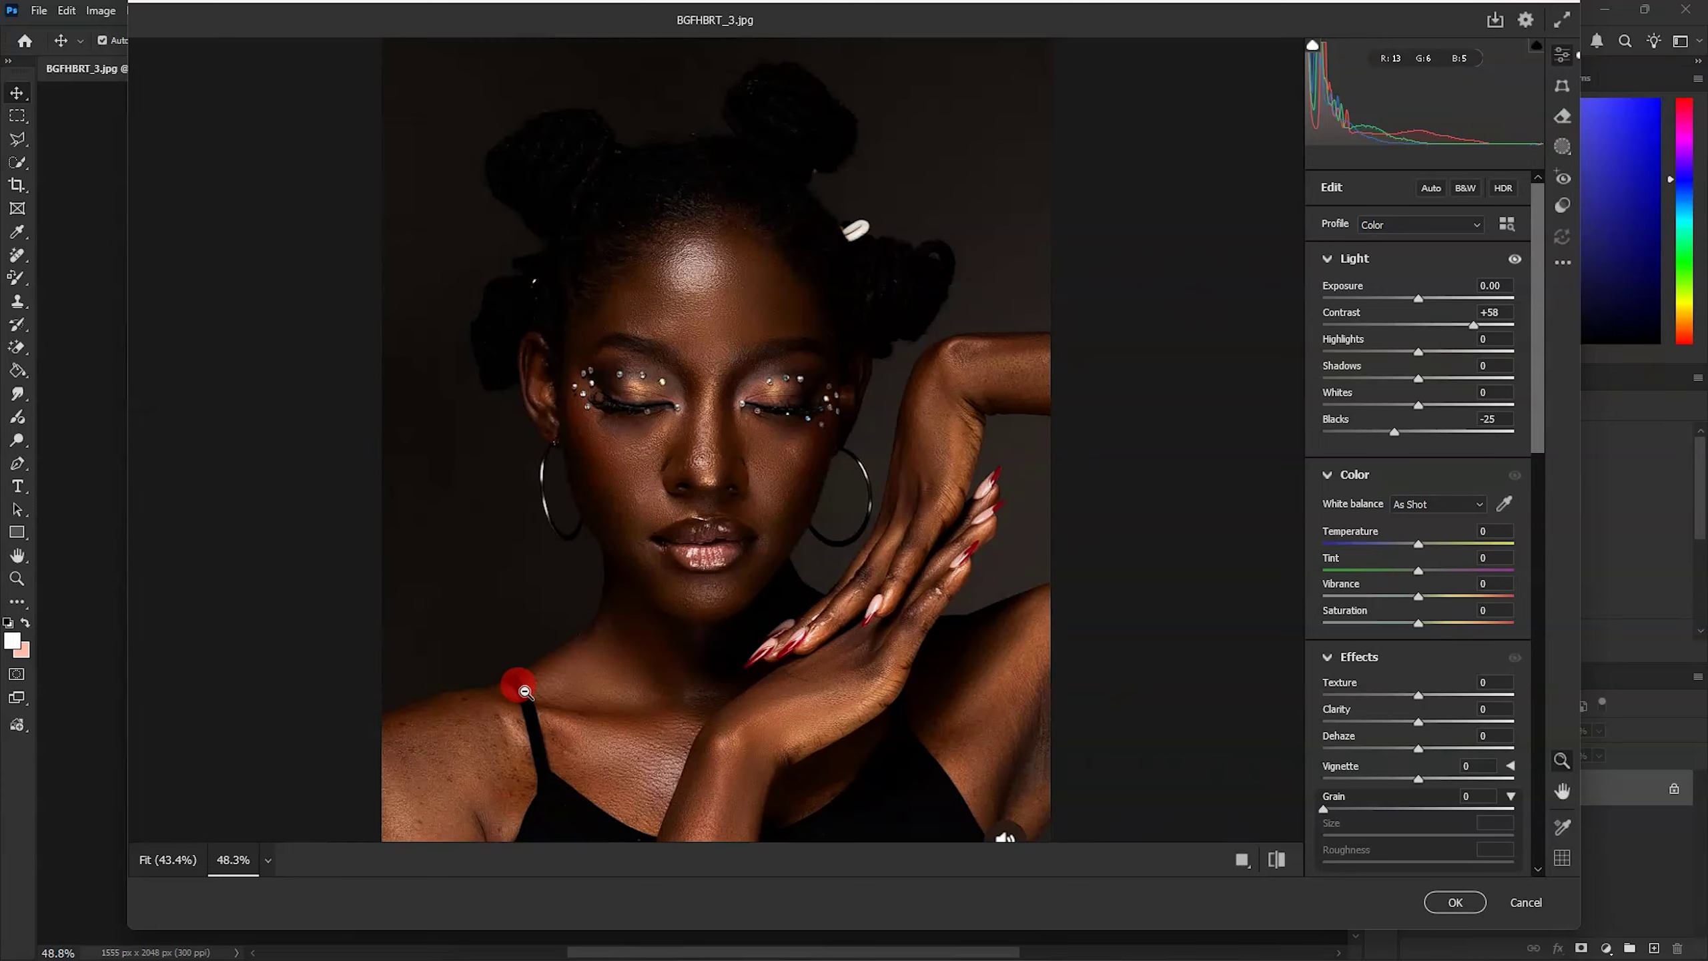
pyautogui.click(1243, 860)
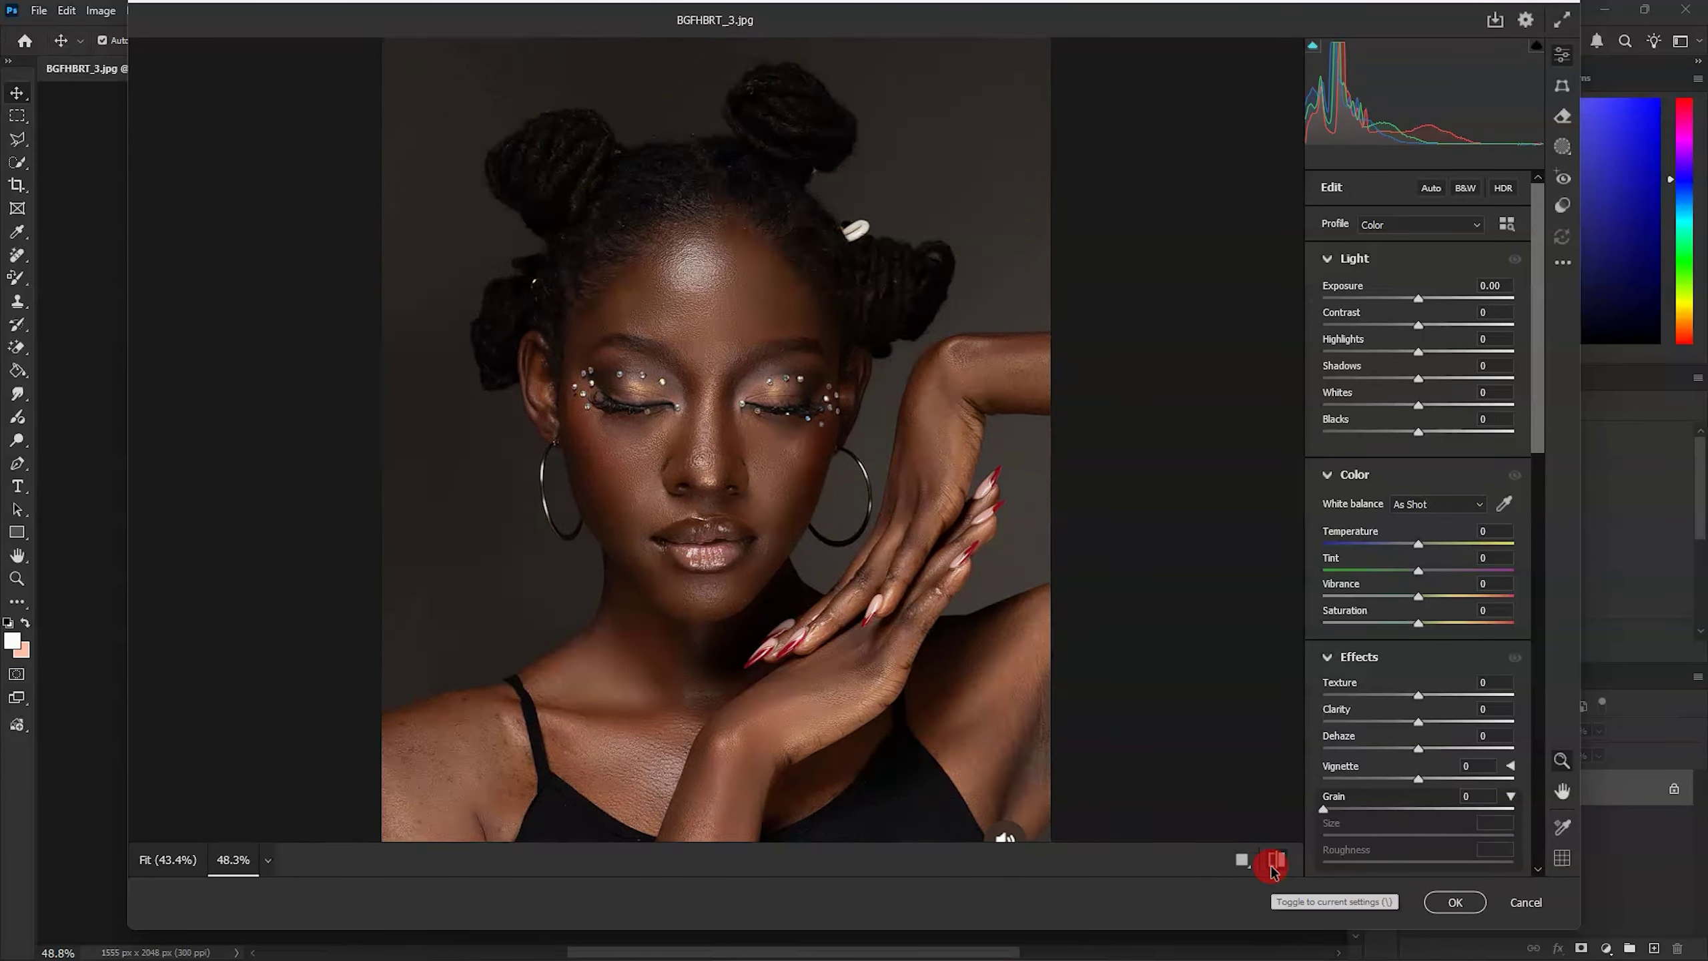
pyautogui.click(1243, 860)
pyautogui.keyDown('alt'); pyautogui.click(719, 351); pyautogui.keyUp('alt')
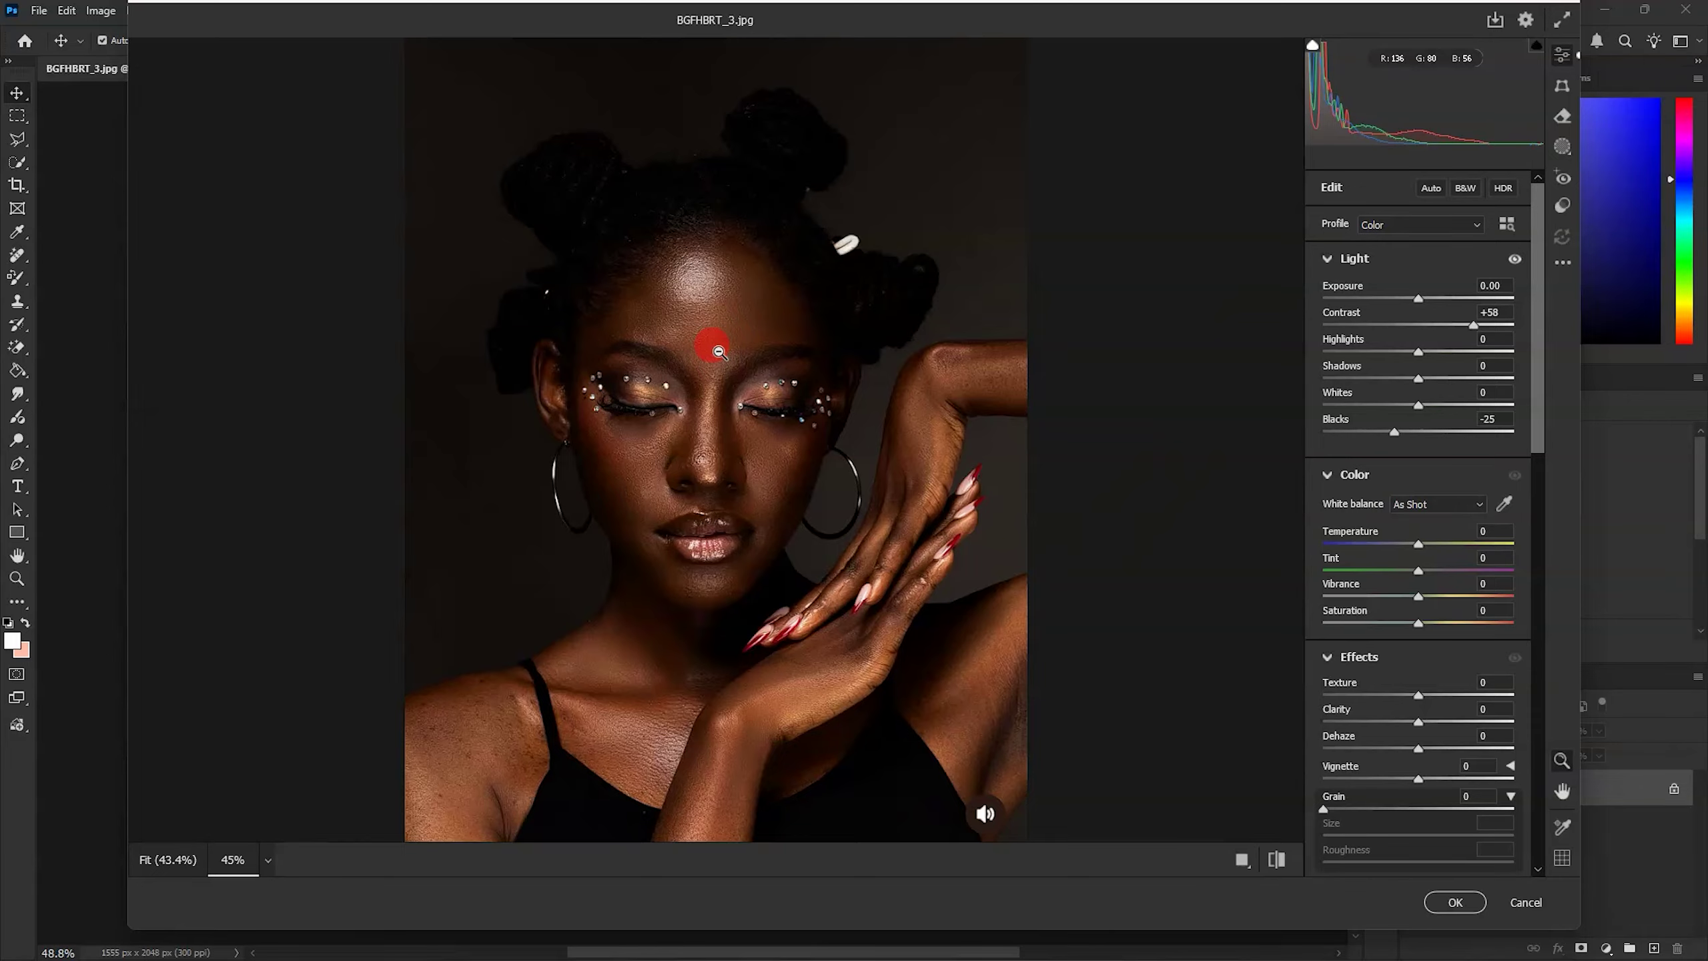
pyautogui.click(716, 348)
# Set the saturation of the reds to +39 in the Color Mixer.
pyautogui.scroll(-5, 1400, 656)
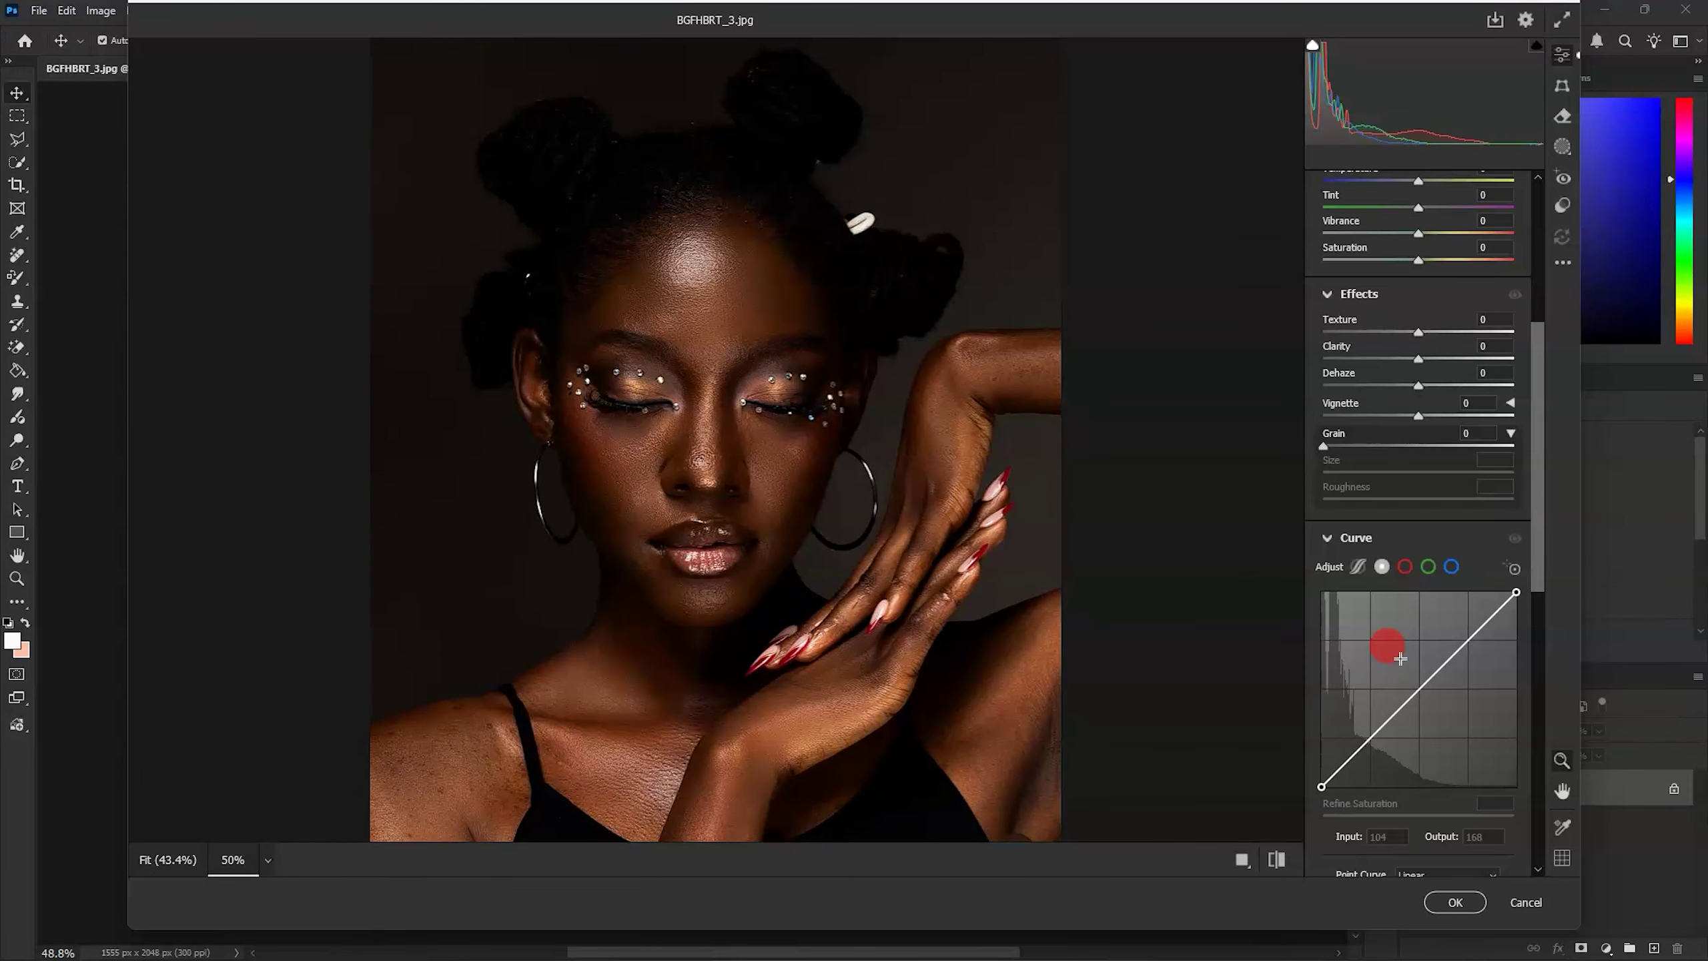
pyautogui.click(1374, 498)
pyautogui.scroll(-5, 1349, 484)
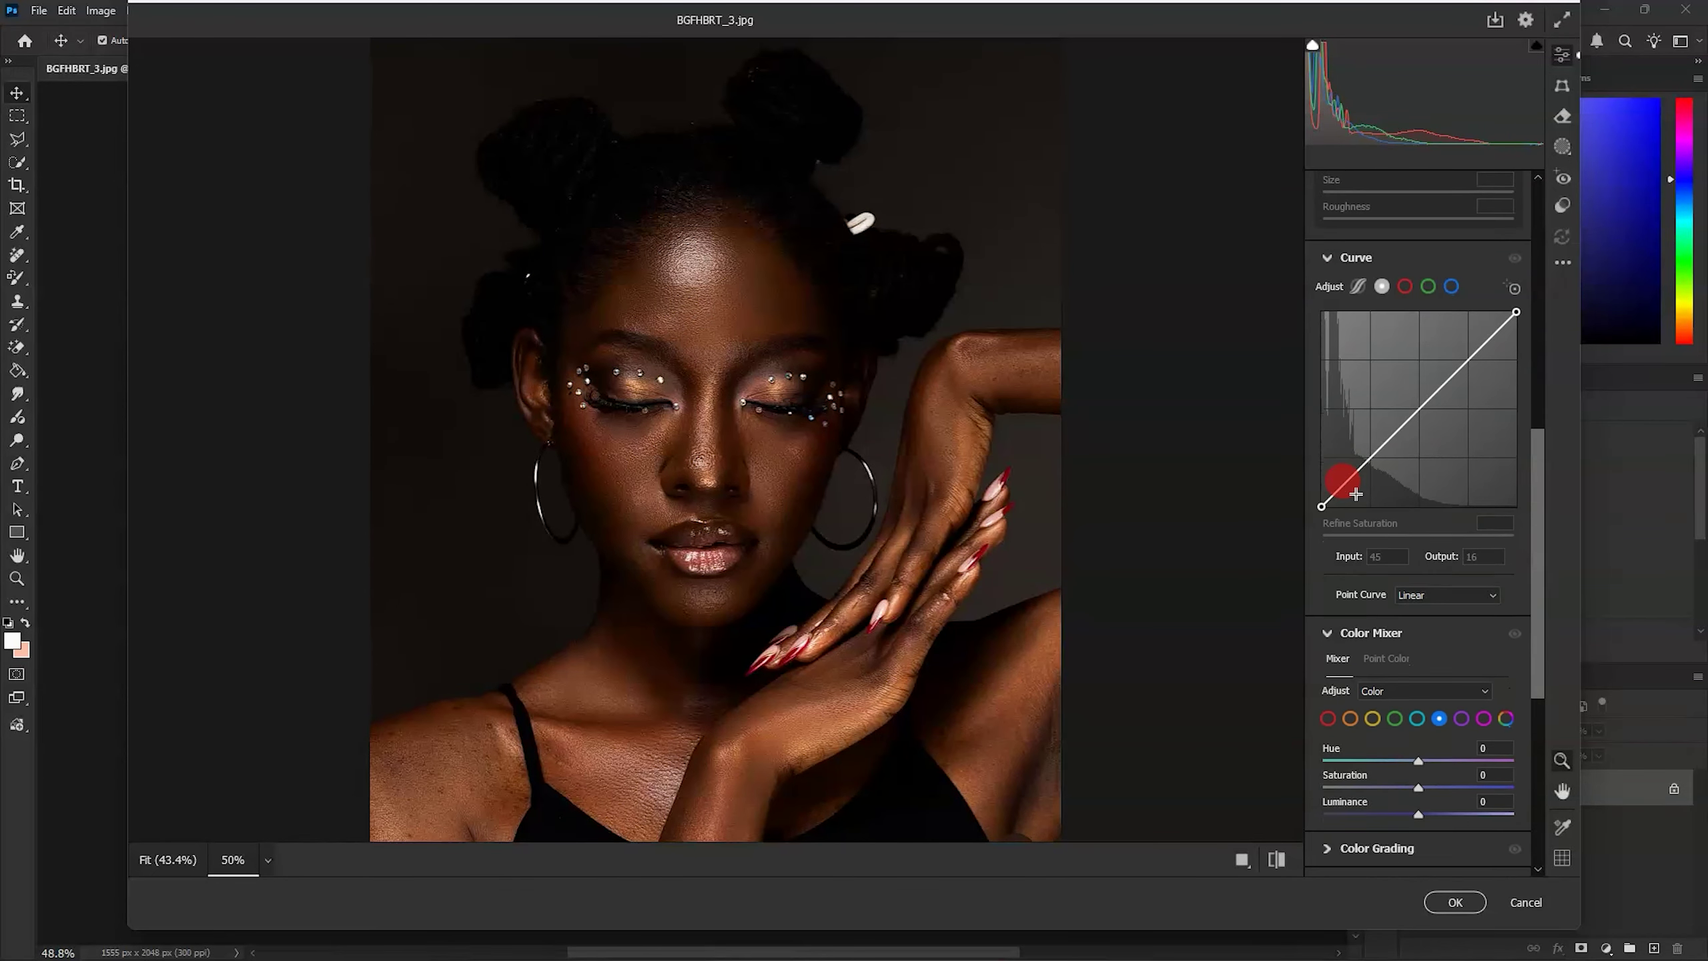
pyautogui.click(1325, 641)
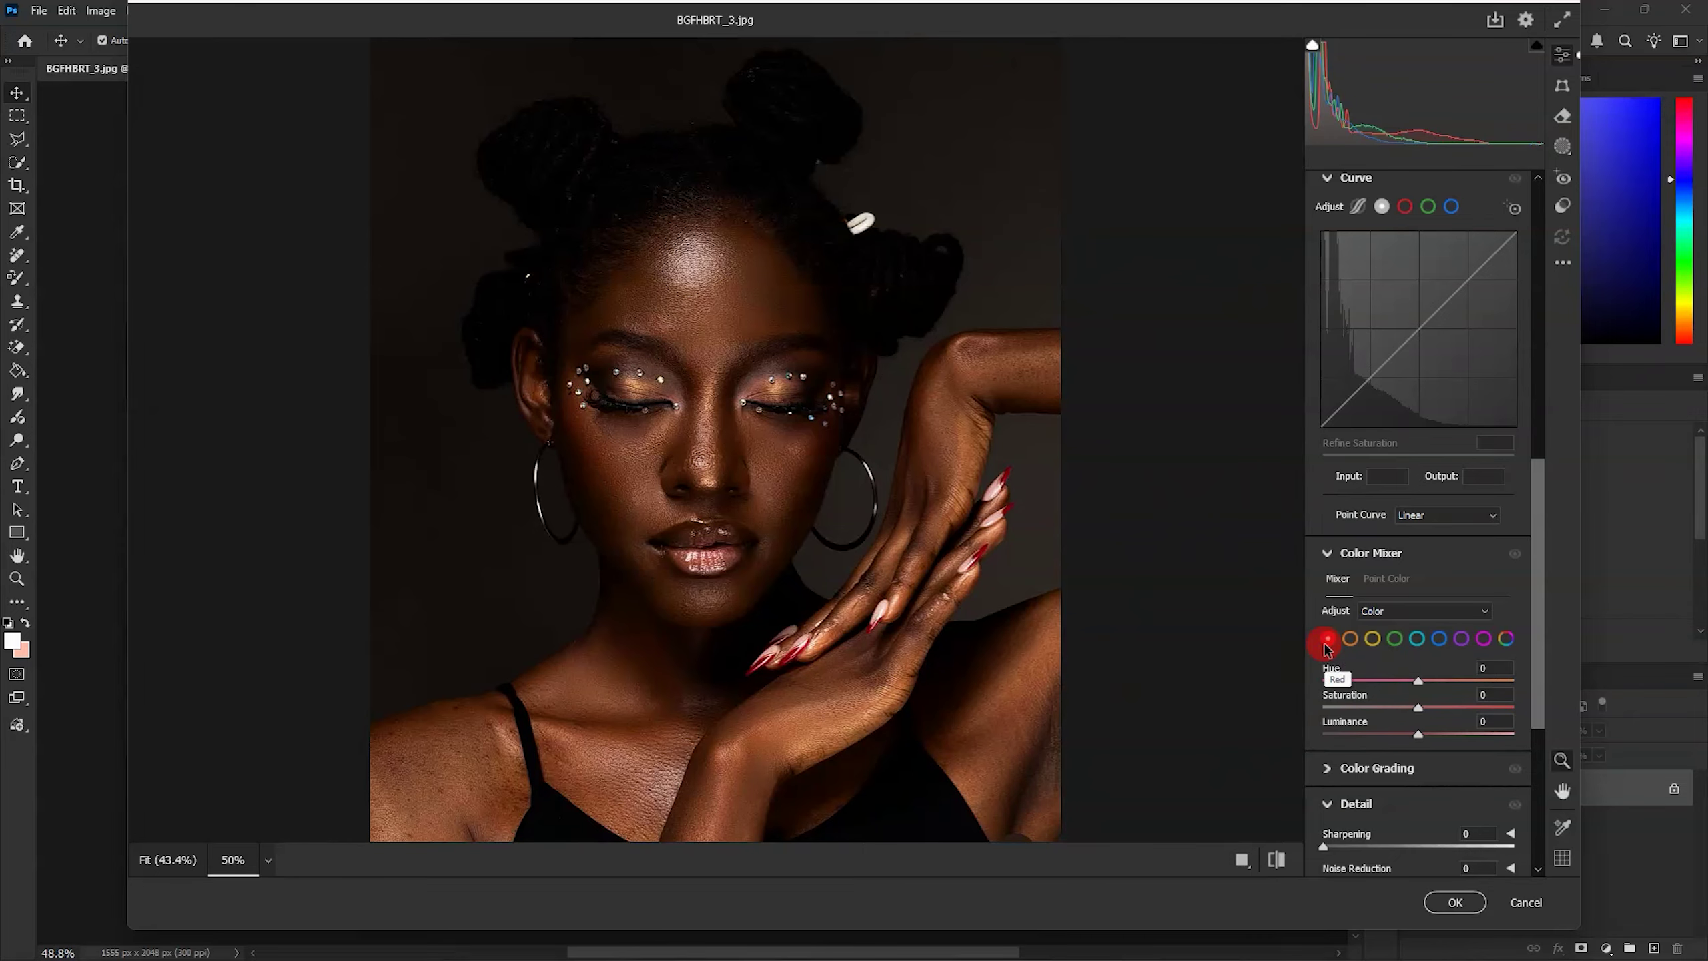
pyautogui.click(1426, 707)
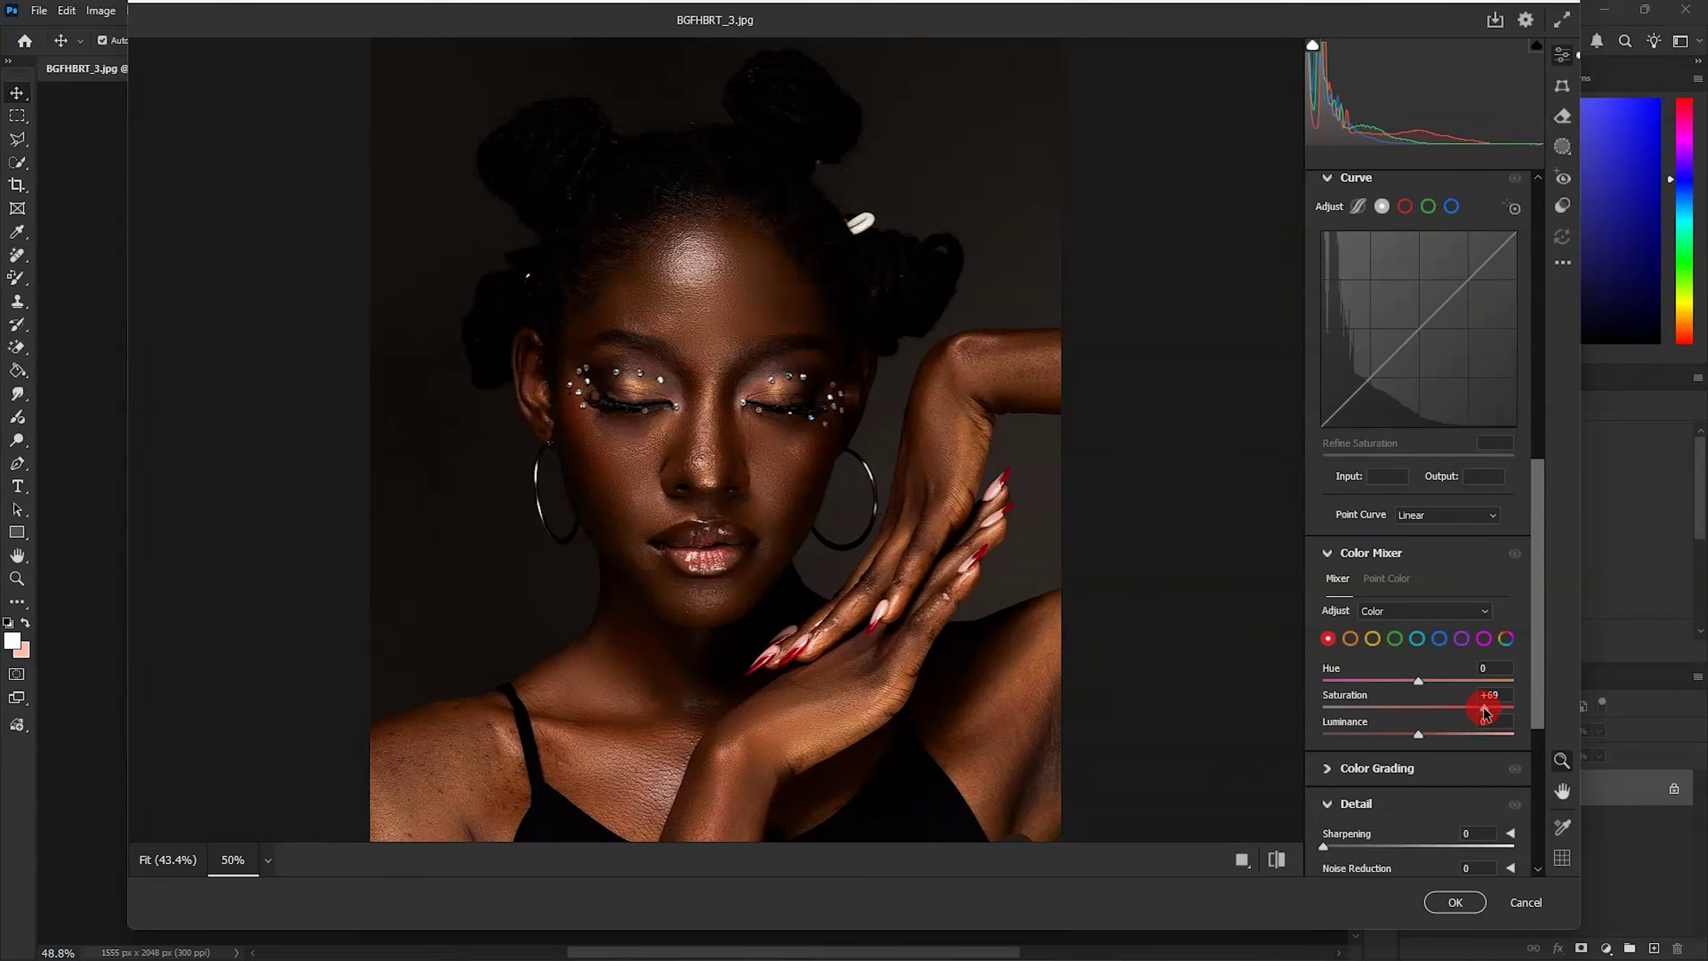
pyautogui.moveTo(1484, 712)
pyautogui.mouseDown()
pyautogui.moveTo(1387, 712)
pyautogui.moveTo(1490, 714)
pyautogui.mouseUp()
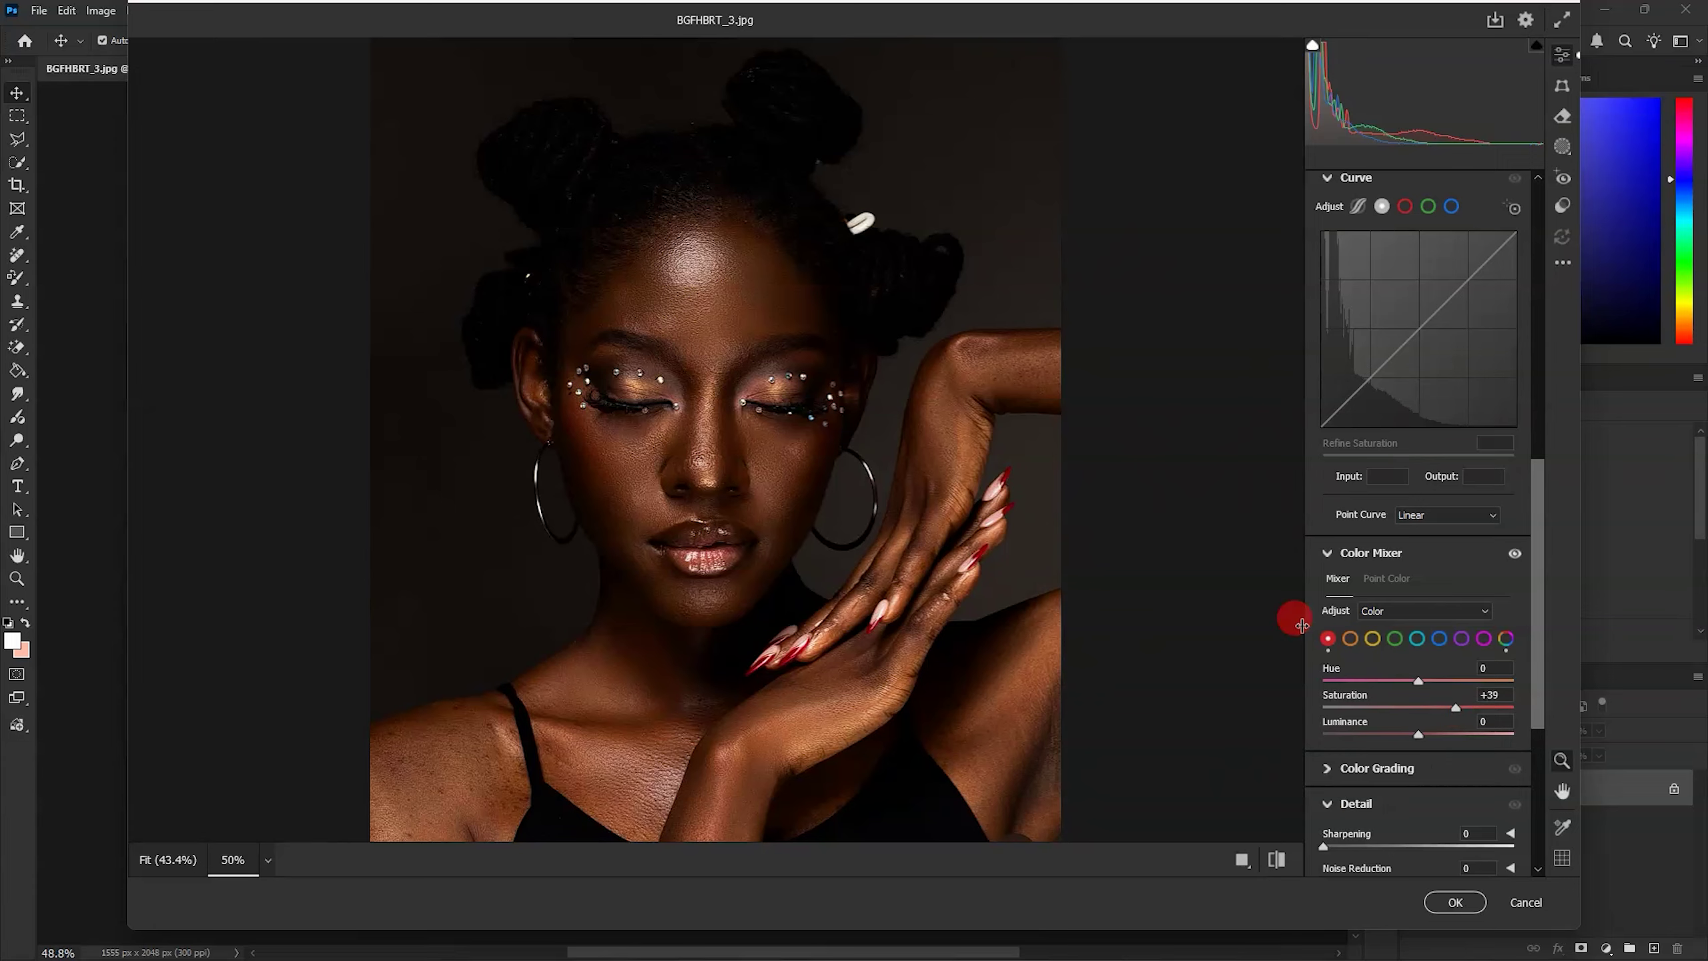
# Set the saturation of the oranges to +31 and compare the portrait with the default settings.
pyautogui.click(1419, 683)
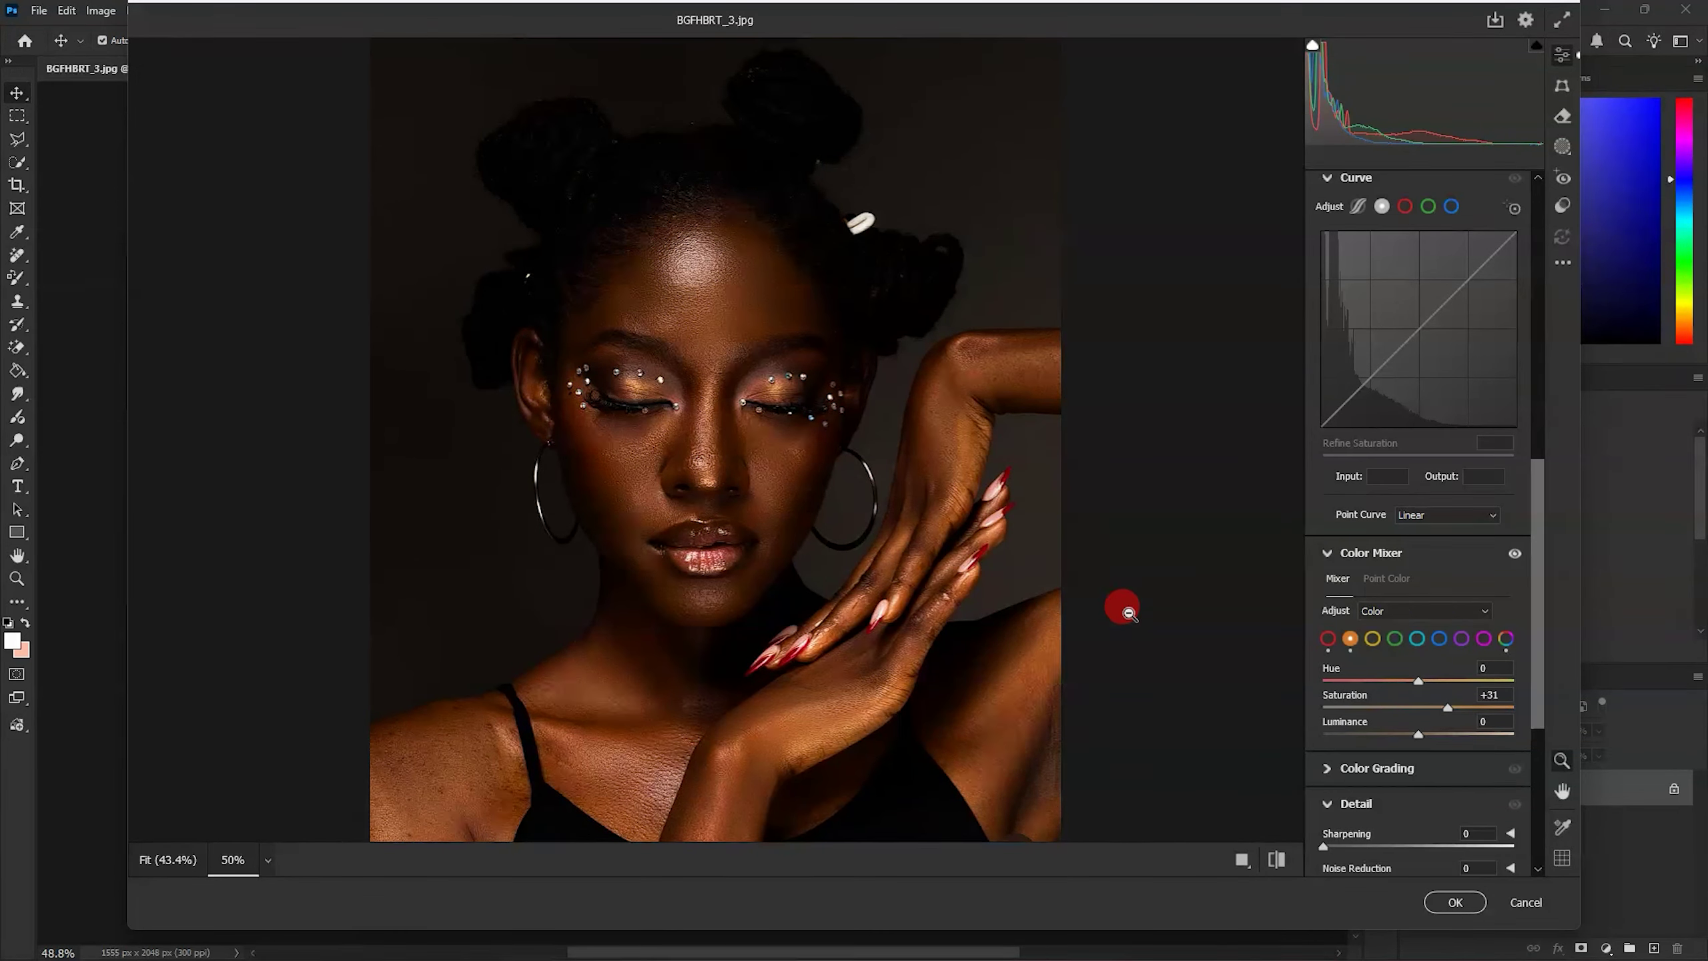
pyautogui.click(1277, 860)
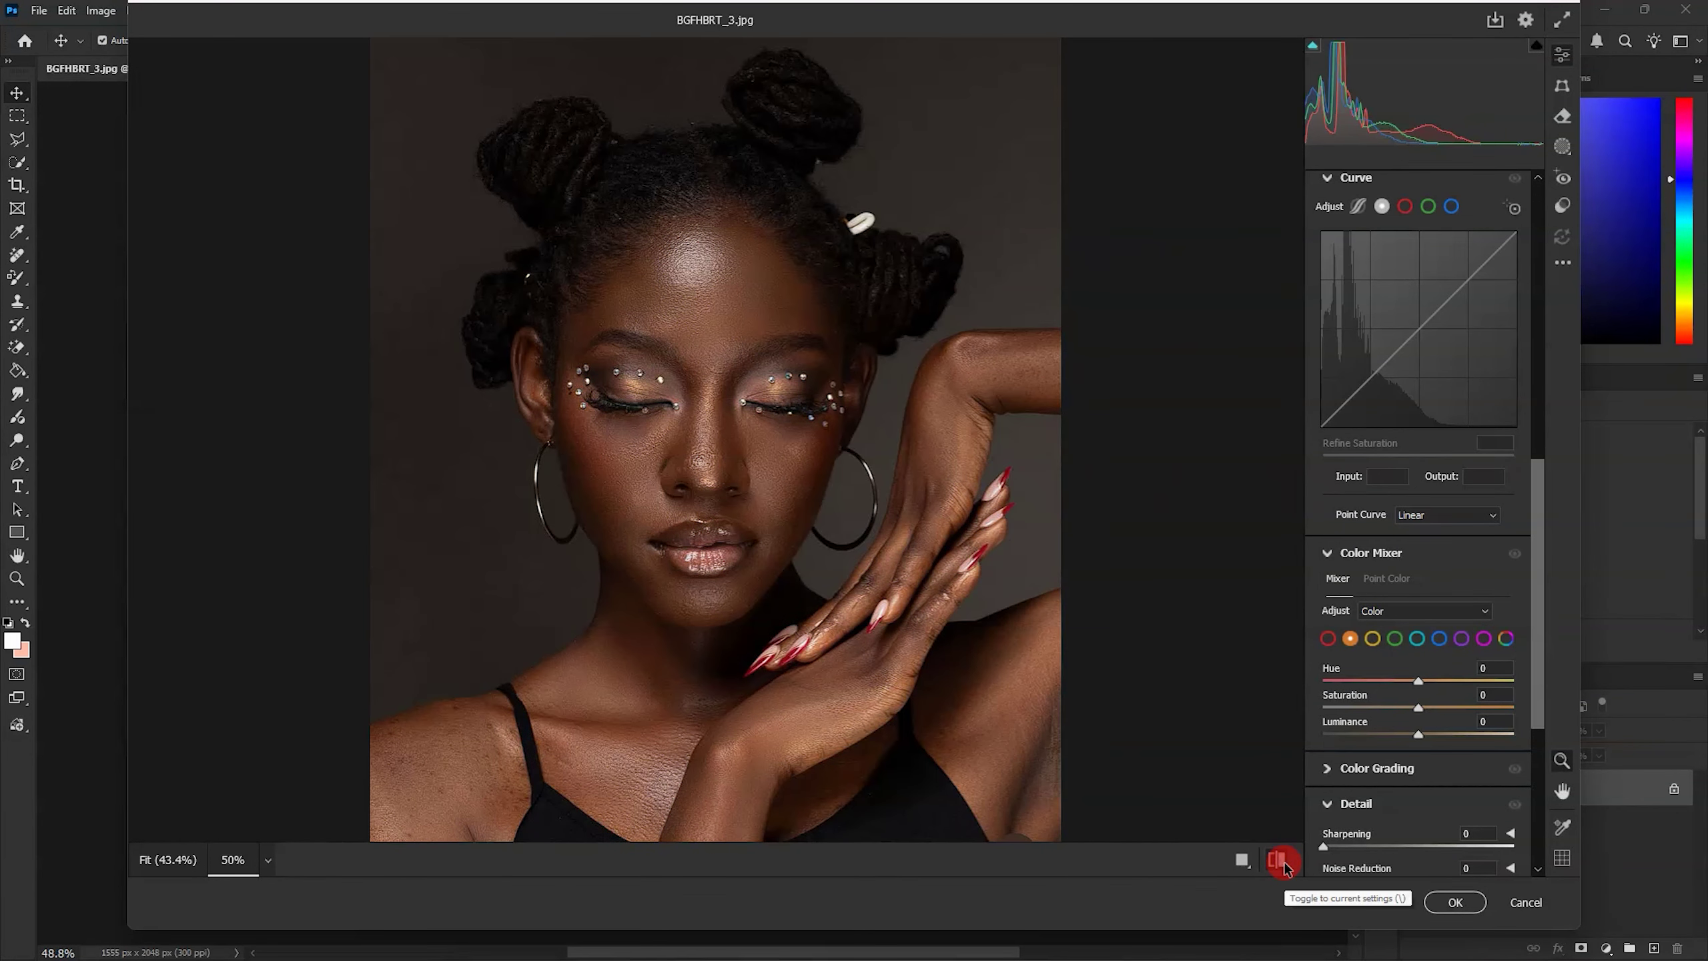
pyautogui.click(1277, 860)
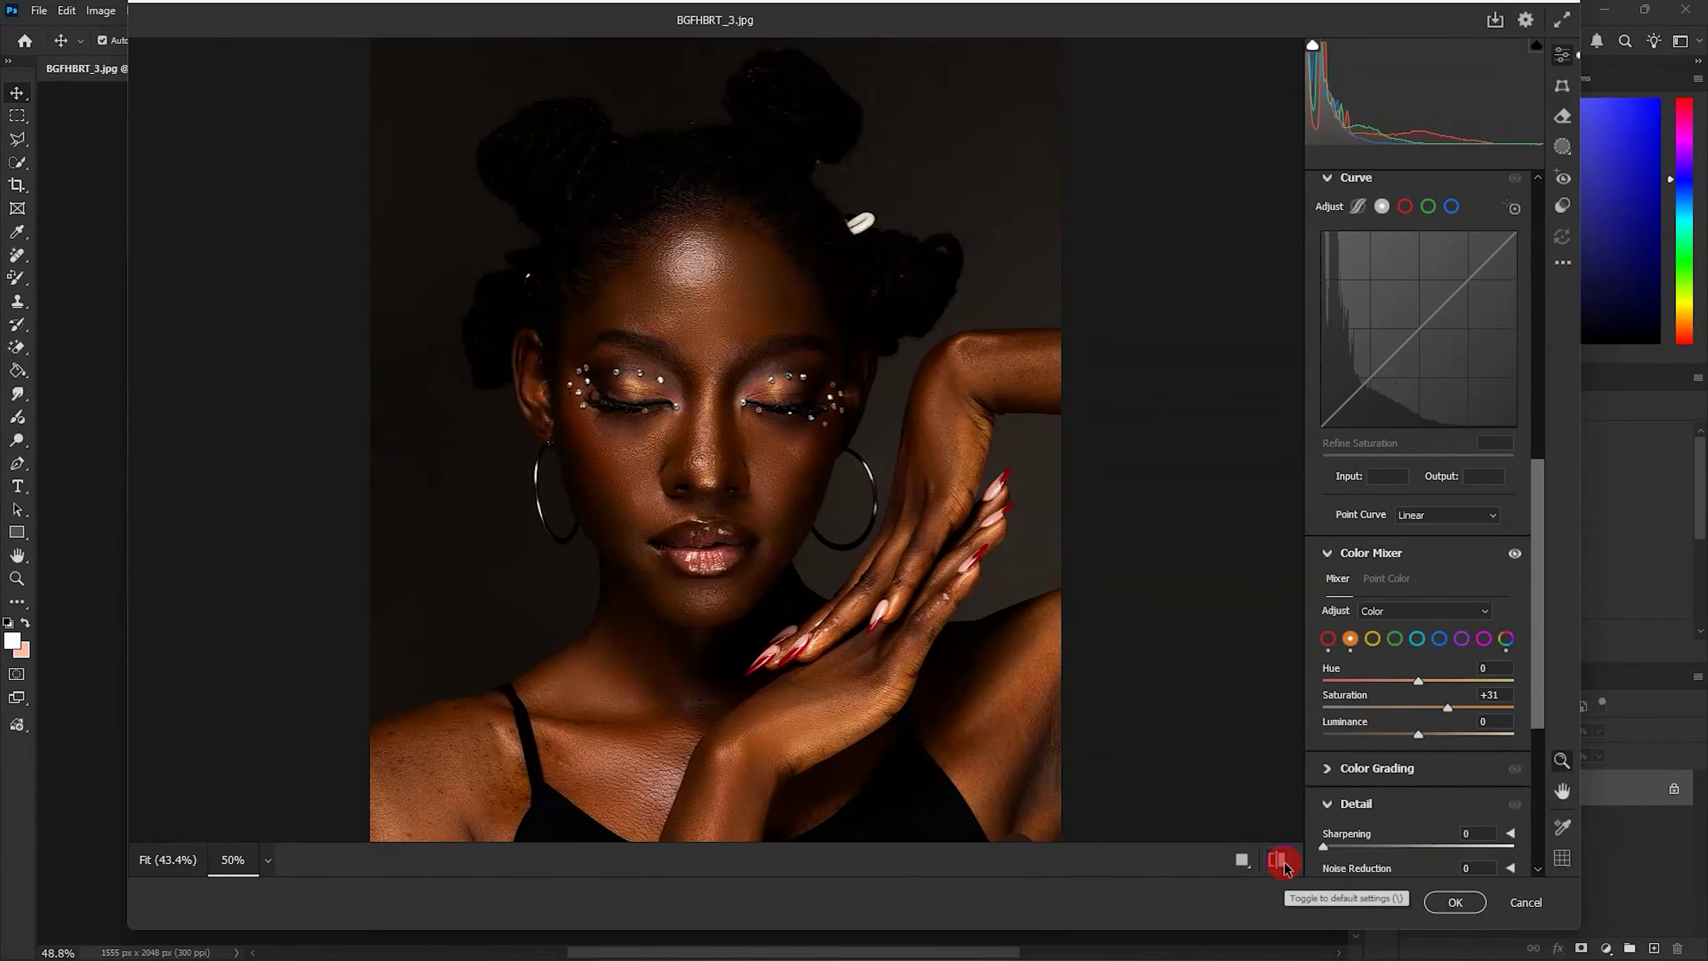
# Try lower and higher saturation for the yellows in the Color Mixer and set it to -100.
pyautogui.click(1373, 639)
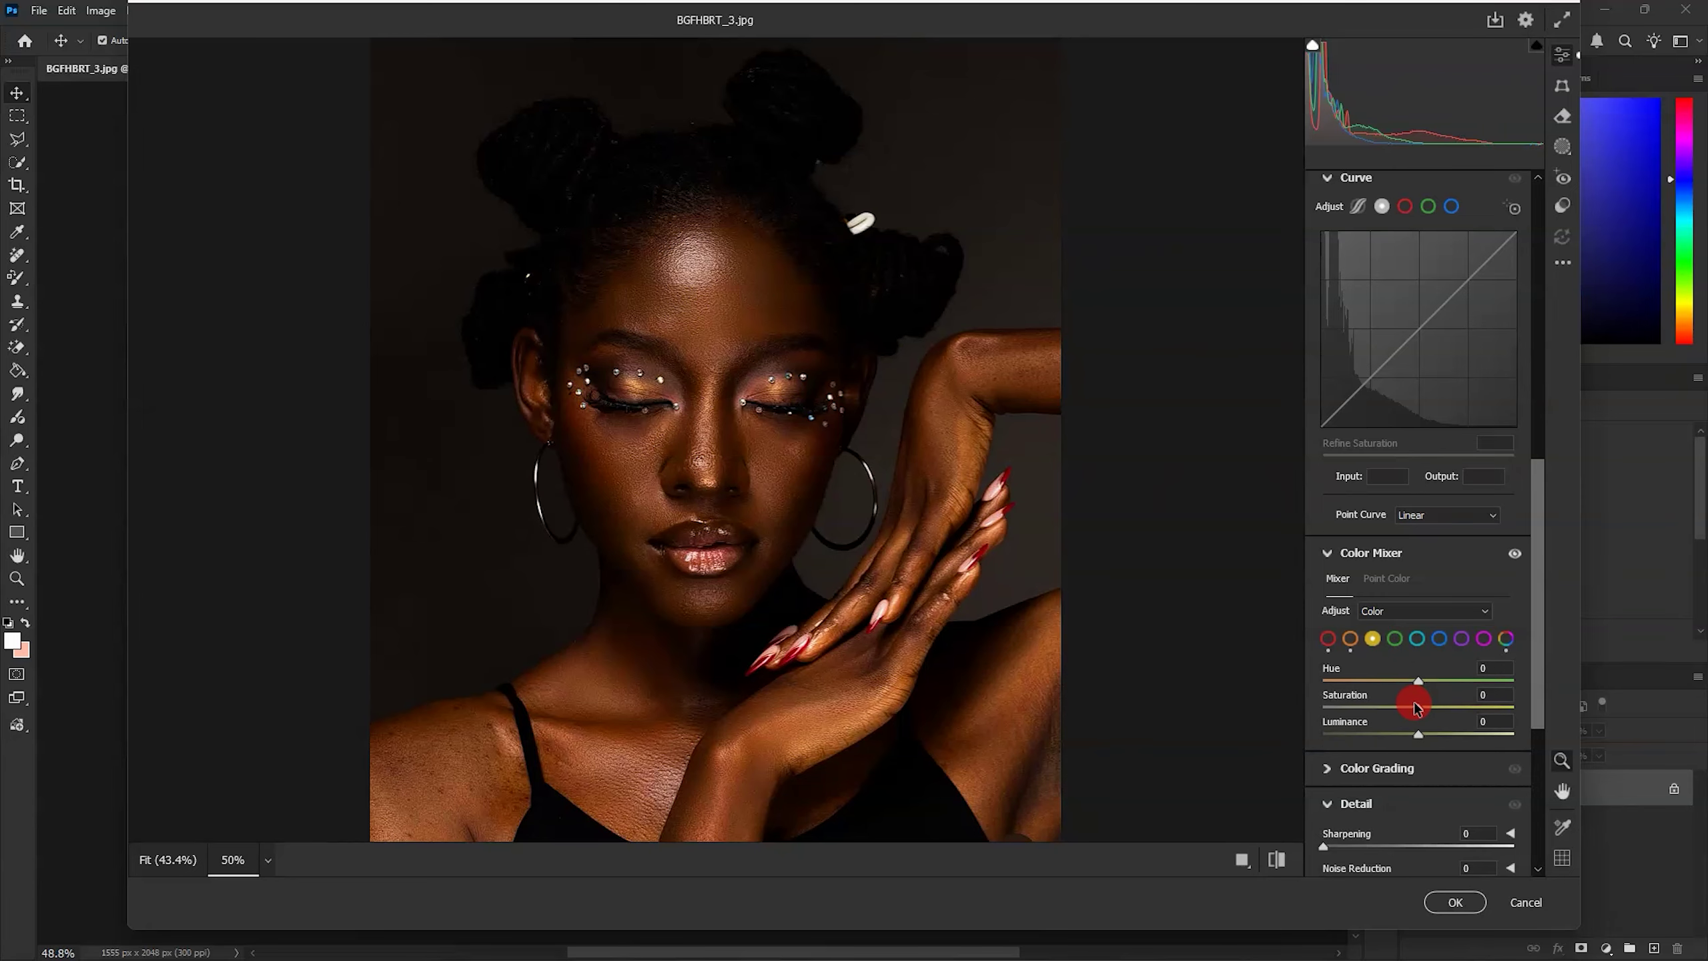
pyautogui.moveTo(1417, 708); pyautogui.dragTo(1271, 704)
pyautogui.moveTo(1171, 671)
pyautogui.mouseDown()
pyautogui.moveTo(1482, 662)
pyautogui.moveTo(1063, 672)
pyautogui.mouseUp()
pyautogui.moveTo(1419, 710); pyautogui.dragTo(1614, 709)
pyautogui.moveTo(1396, 710); pyautogui.dragTo(1289, 706)
pyautogui.scroll(-5, 1369, 555)
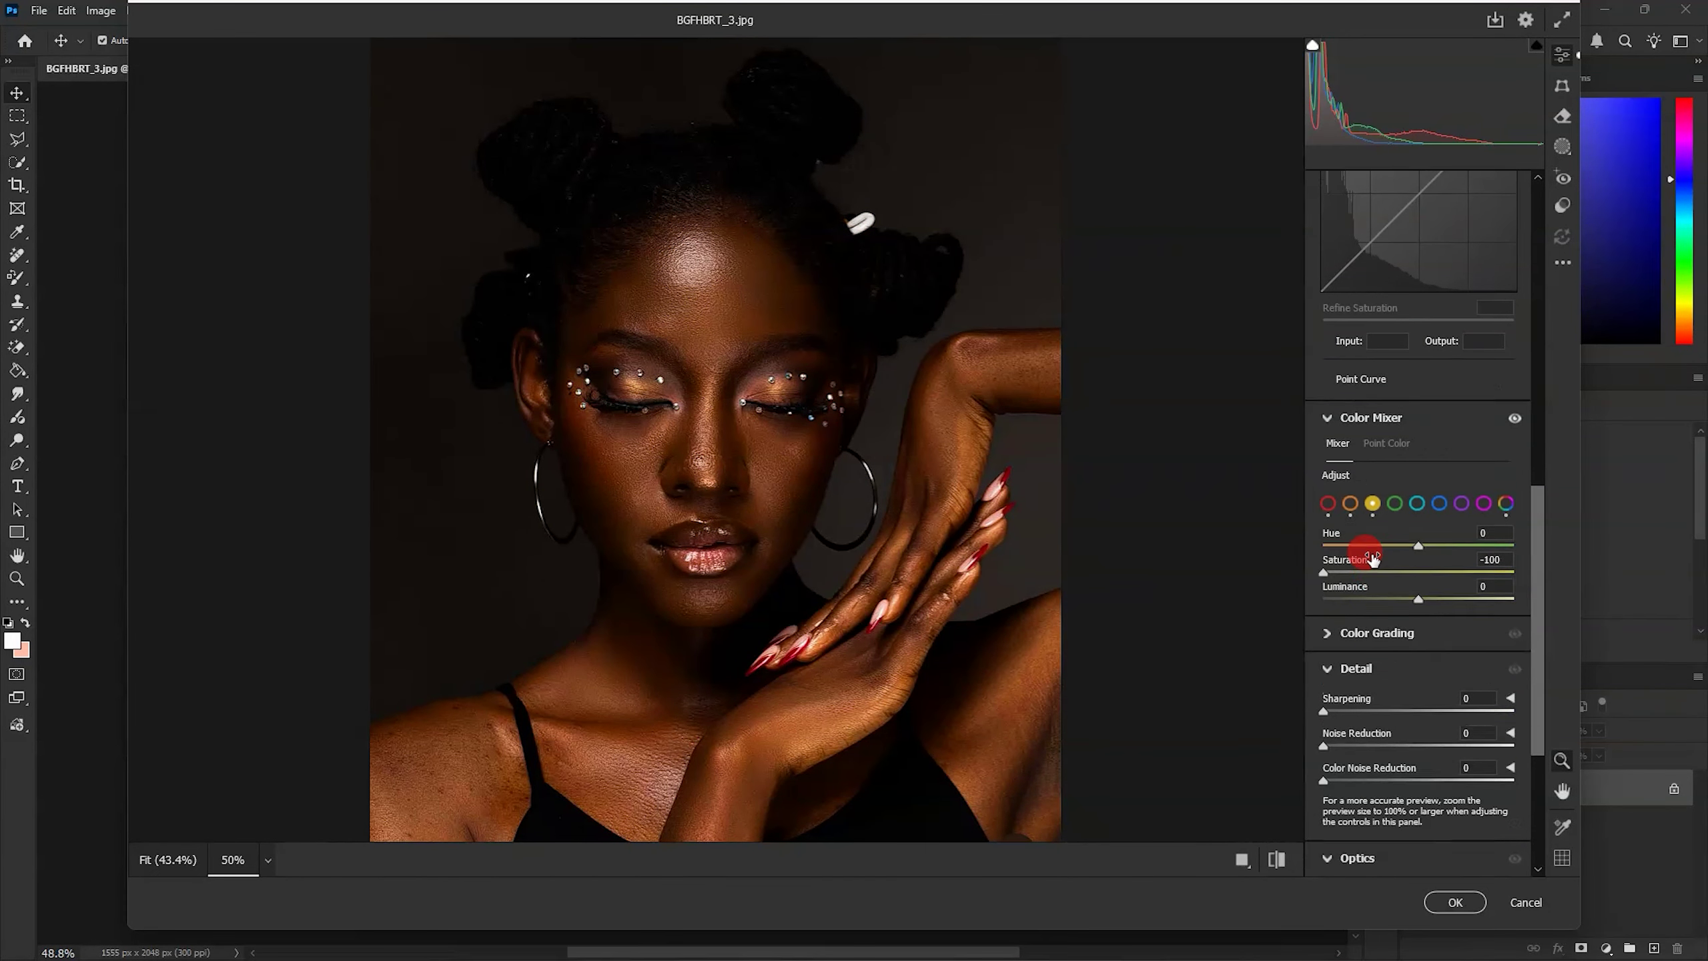
pyautogui.scroll(-2, 1372, 557)
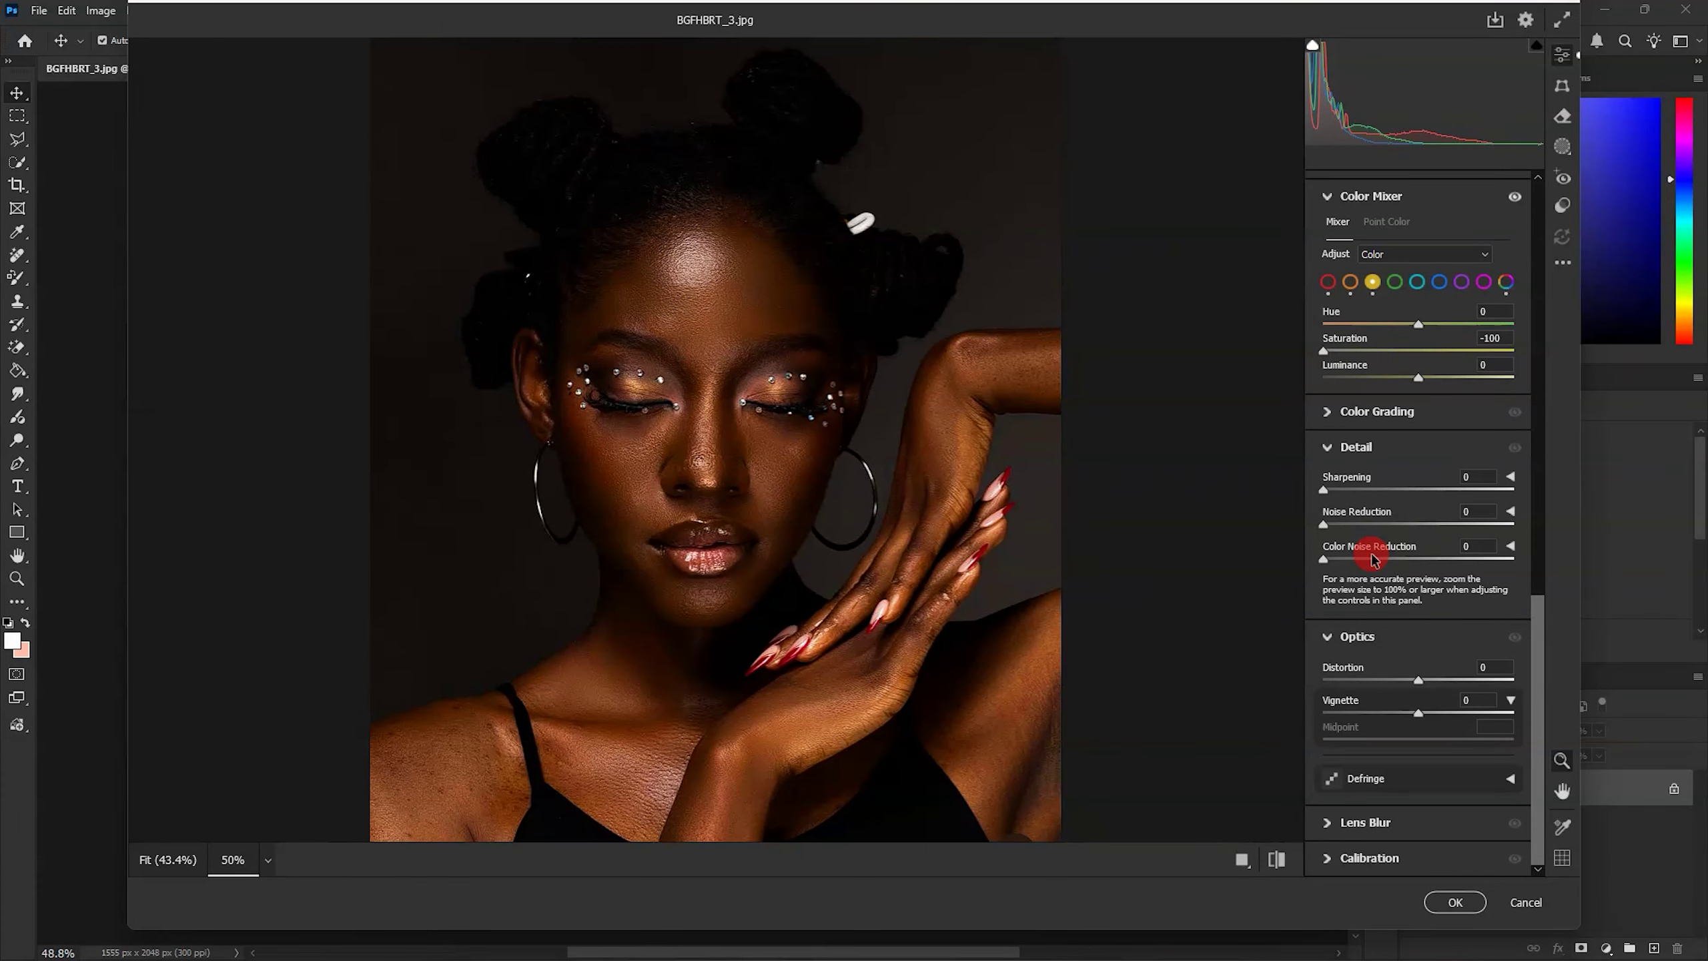